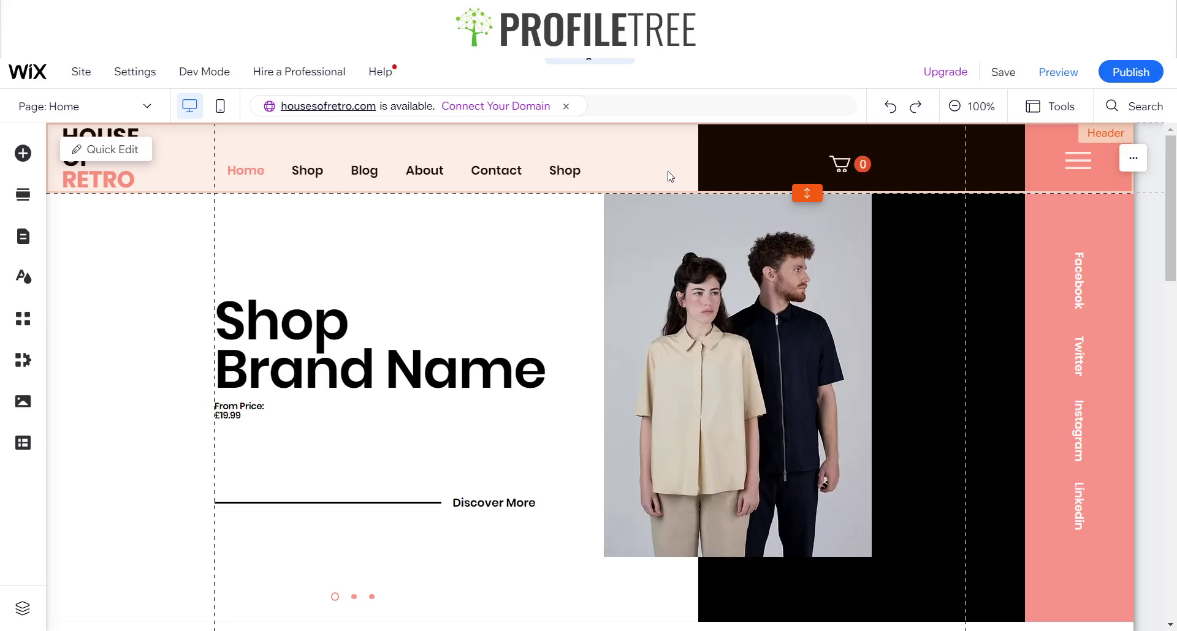
click(1079, 73)
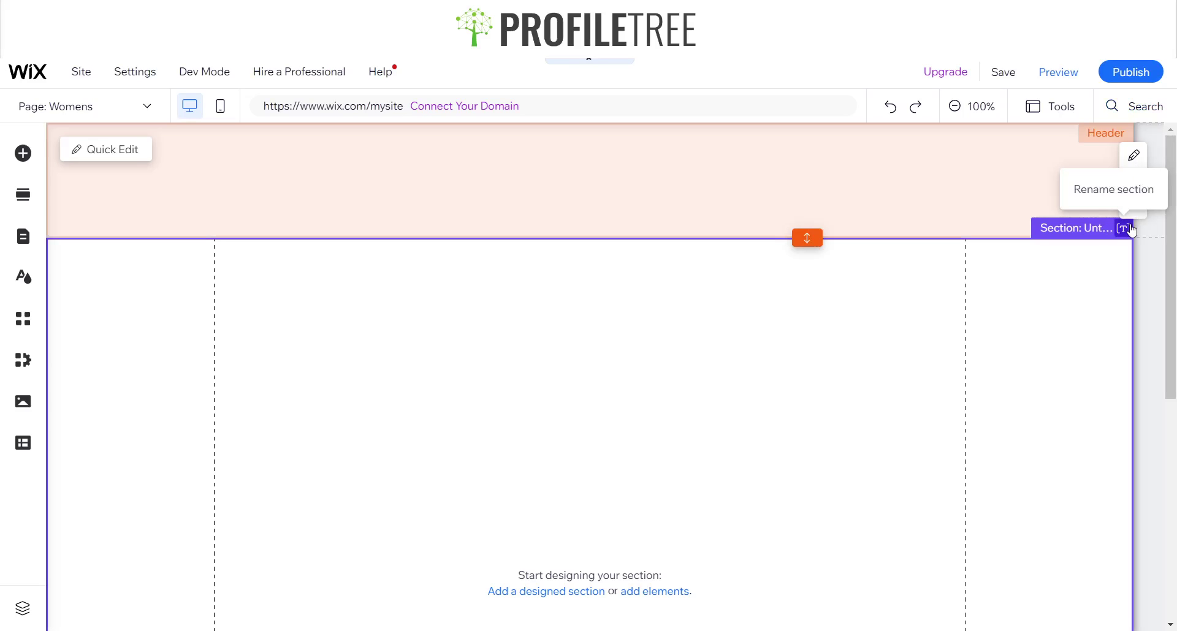
Rename the empty section on the Womens page to "Hero Section"
click(1125, 228)
text(Hero )
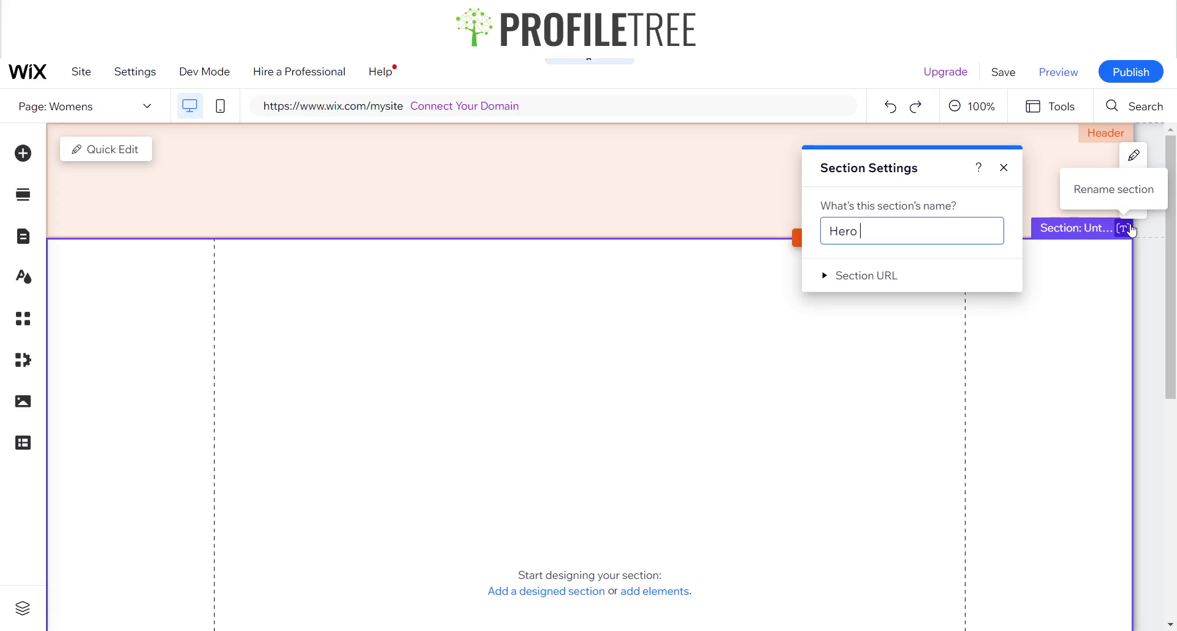
text(Secrtion)
key(BackSpace)
key(BackSpace)
key(BackSpace)
key(BackSpace)
key(BackSpace)
text(tion)
key(Return)
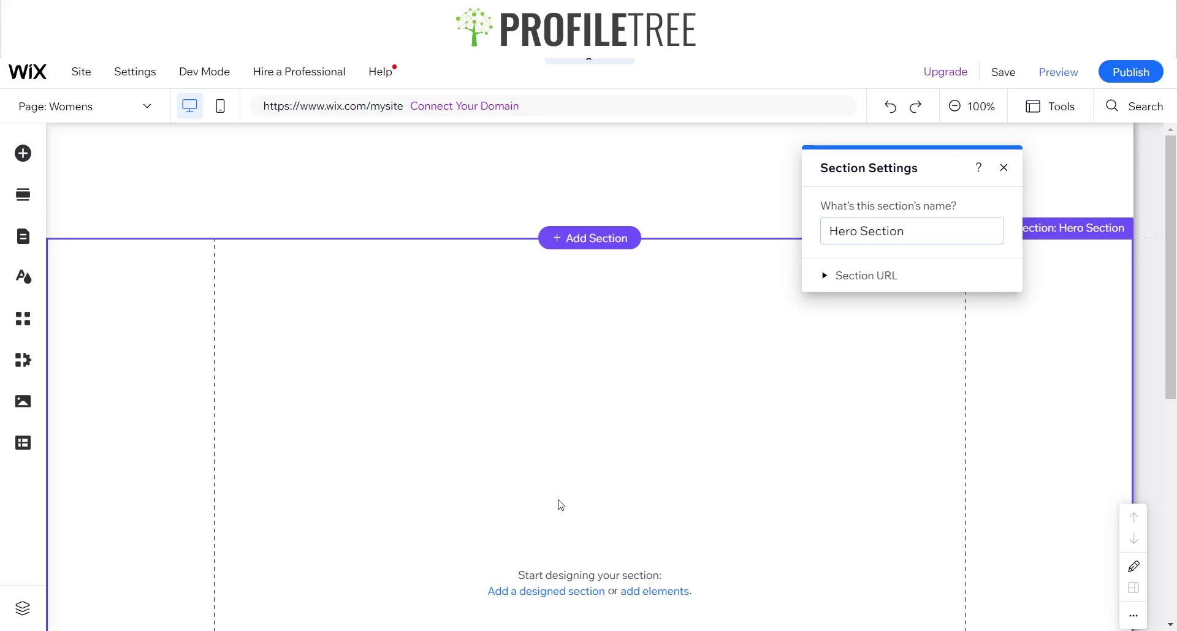
Add the blank white Classic strip to the Hero Section and move it flush with the section's top edge
scroll(559, 503, down, 3)
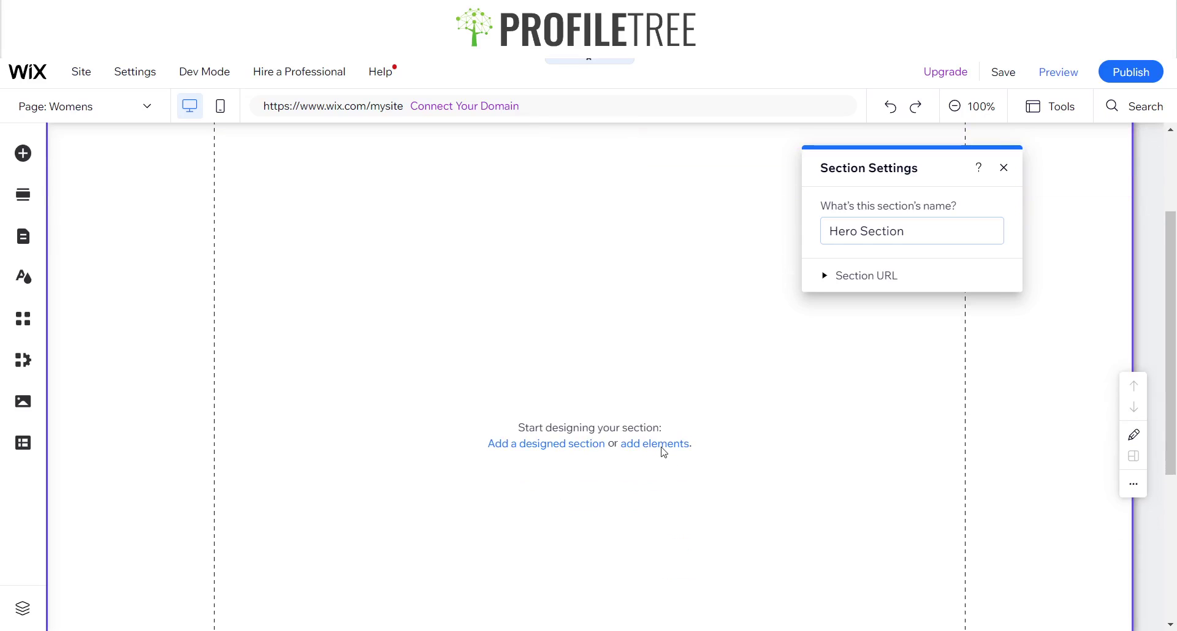
scroll(370, 344, up, 3)
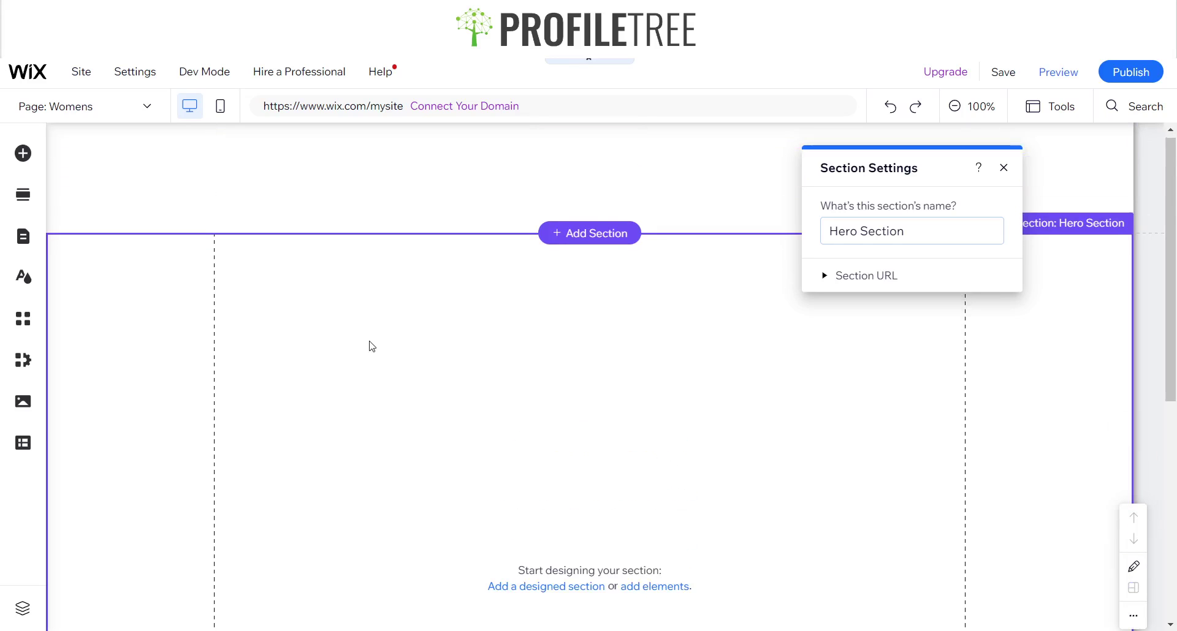
scroll(371, 345, down, 1)
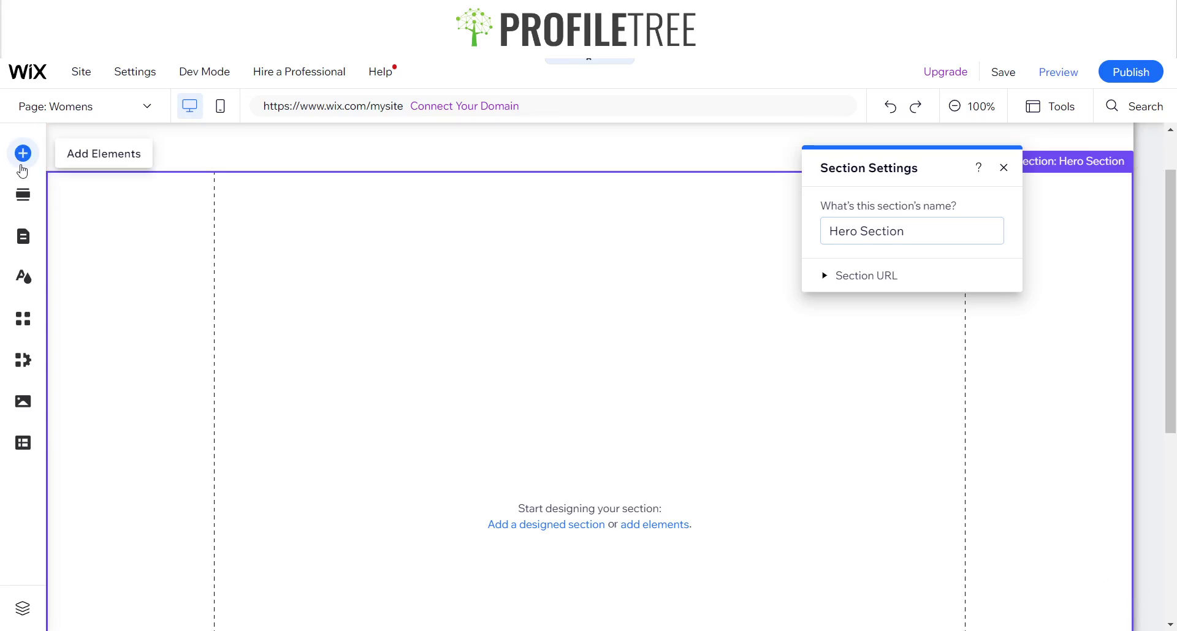
click(22, 154)
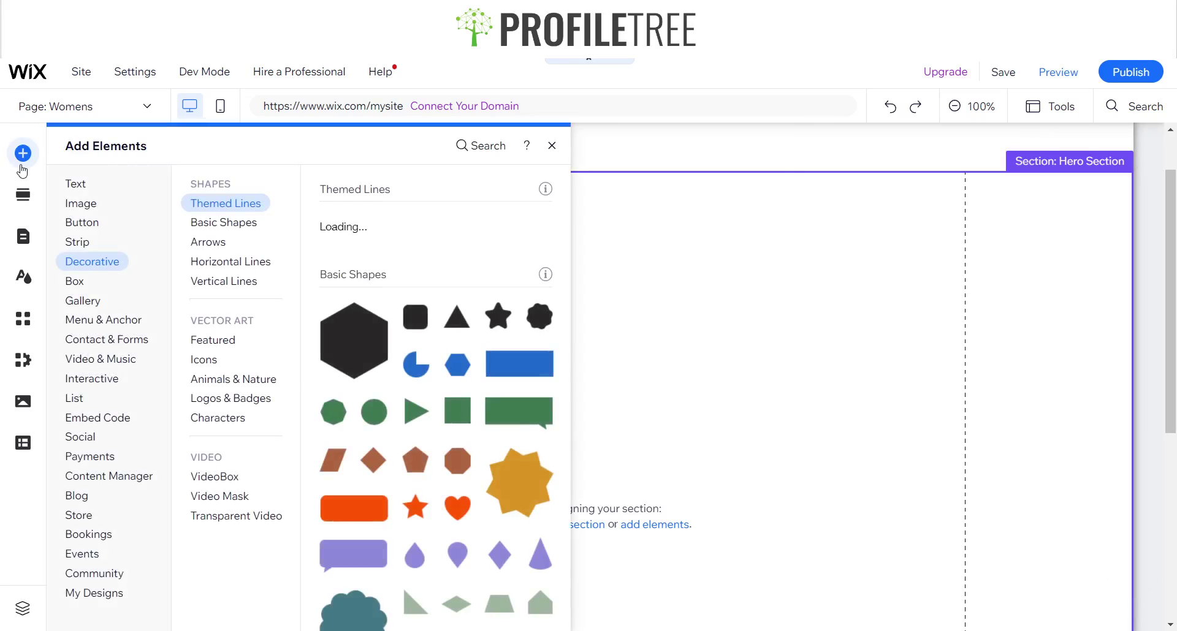
click(78, 244)
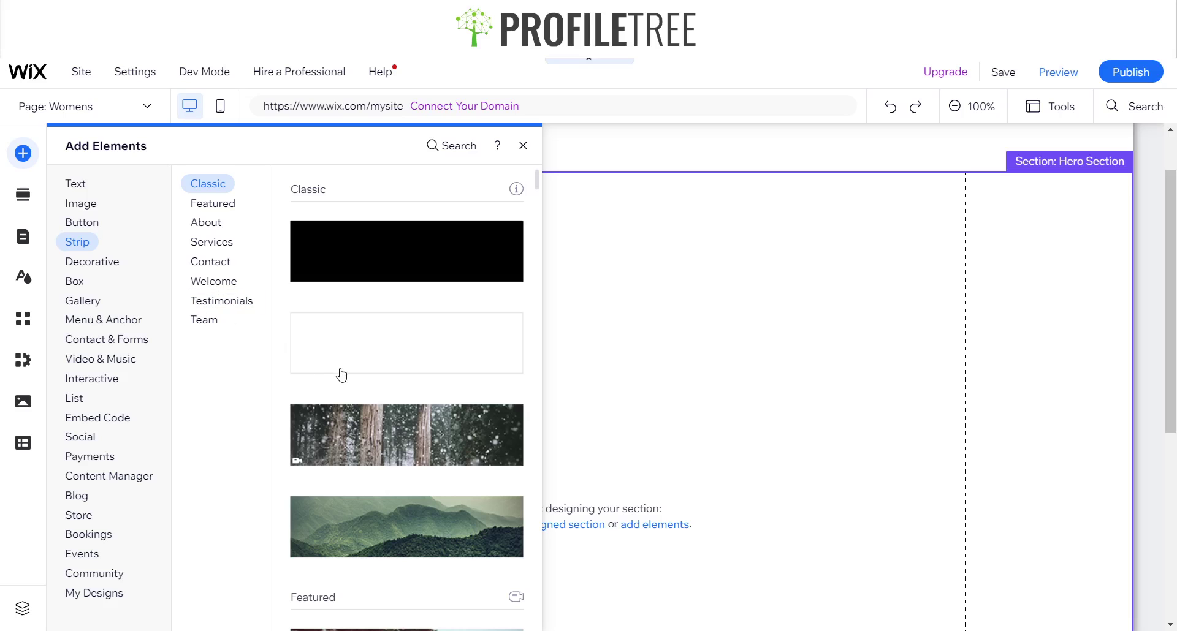
click(341, 375)
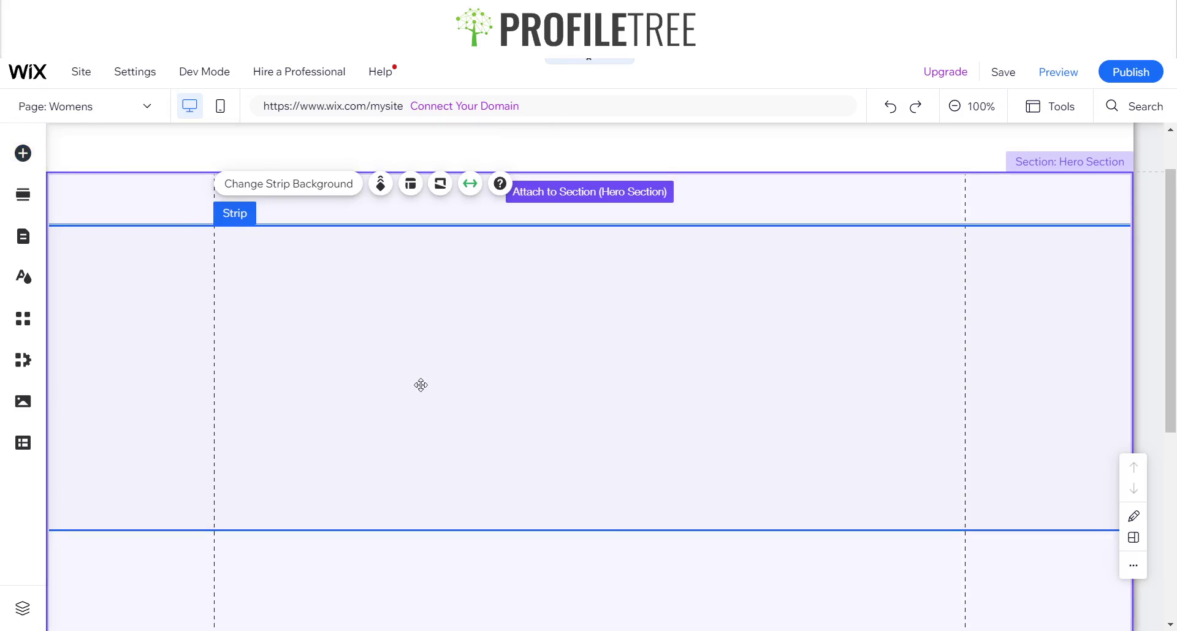
mouse_move(415, 358)
mouse_down()
mouse_move(413, 321)
mouse_move(412, 336)
mouse_up()
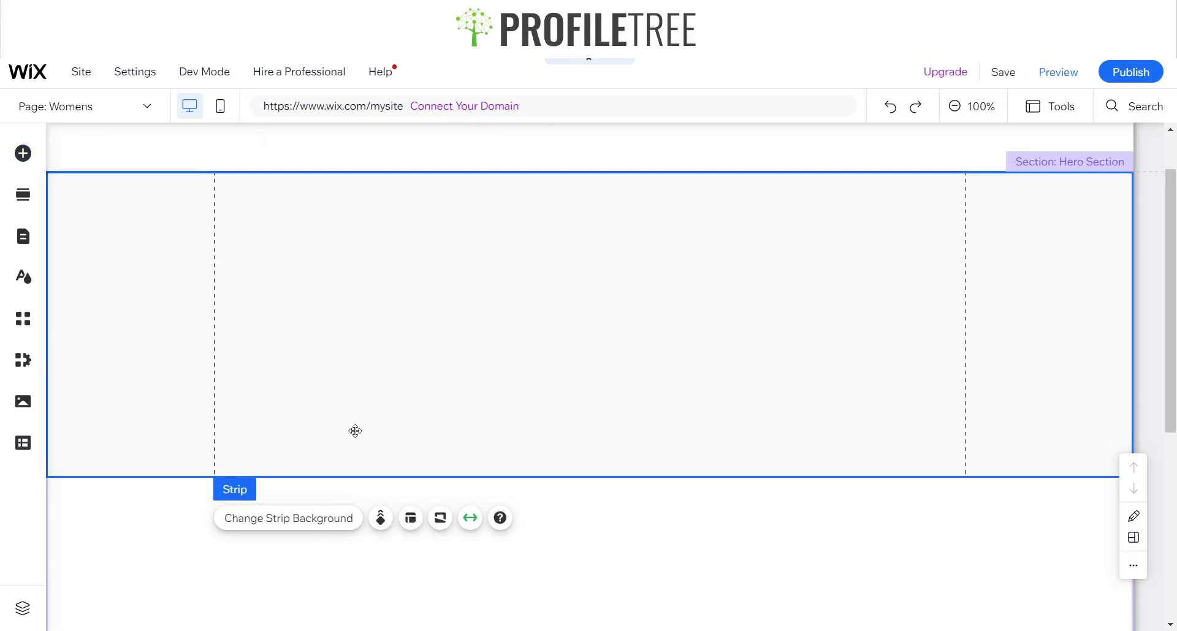
Turn on the editing Toolbar and set the Hero Section's height to 600 px
click(752, 587)
scroll(748, 585, down, 2)
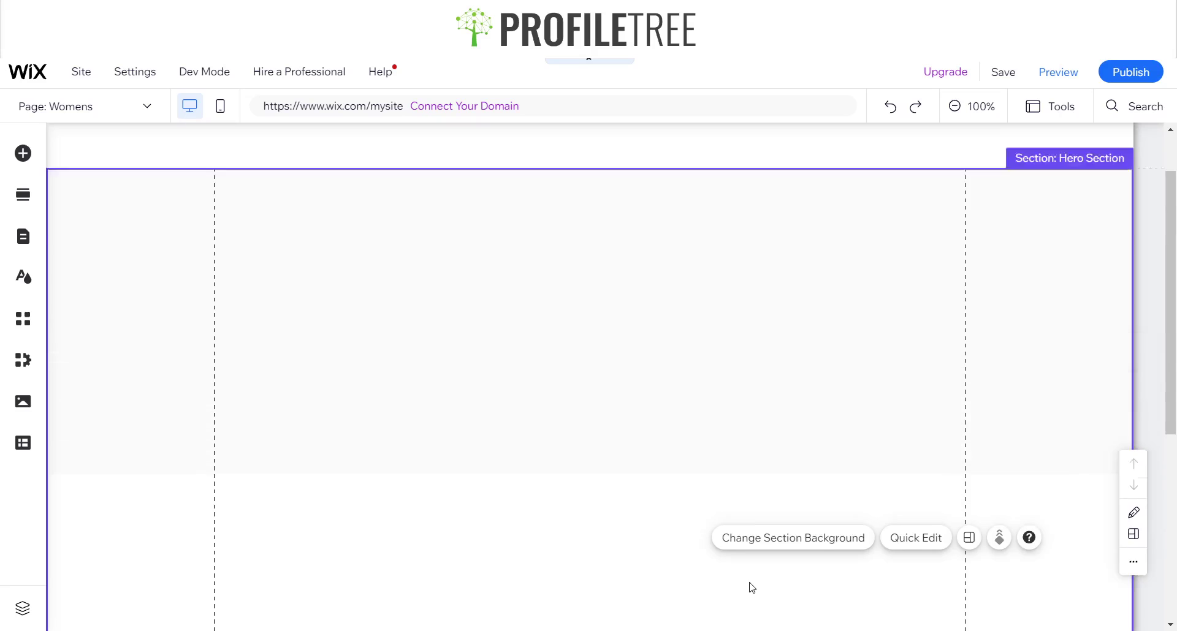
scroll(749, 586, up, 3)
click(1055, 107)
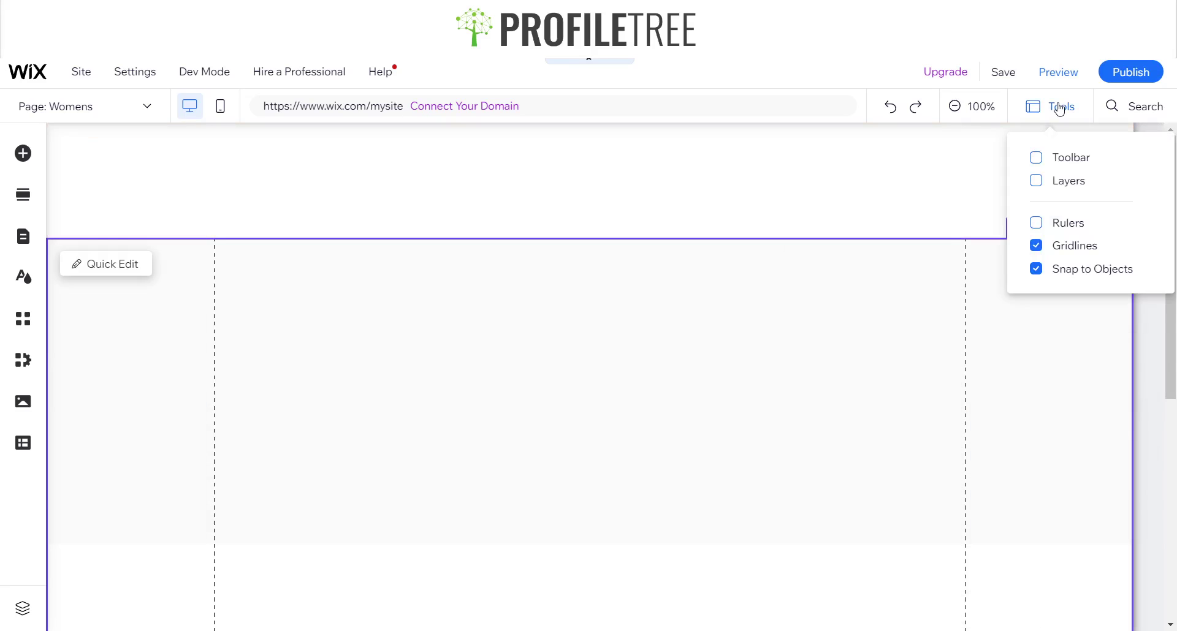
click(1043, 162)
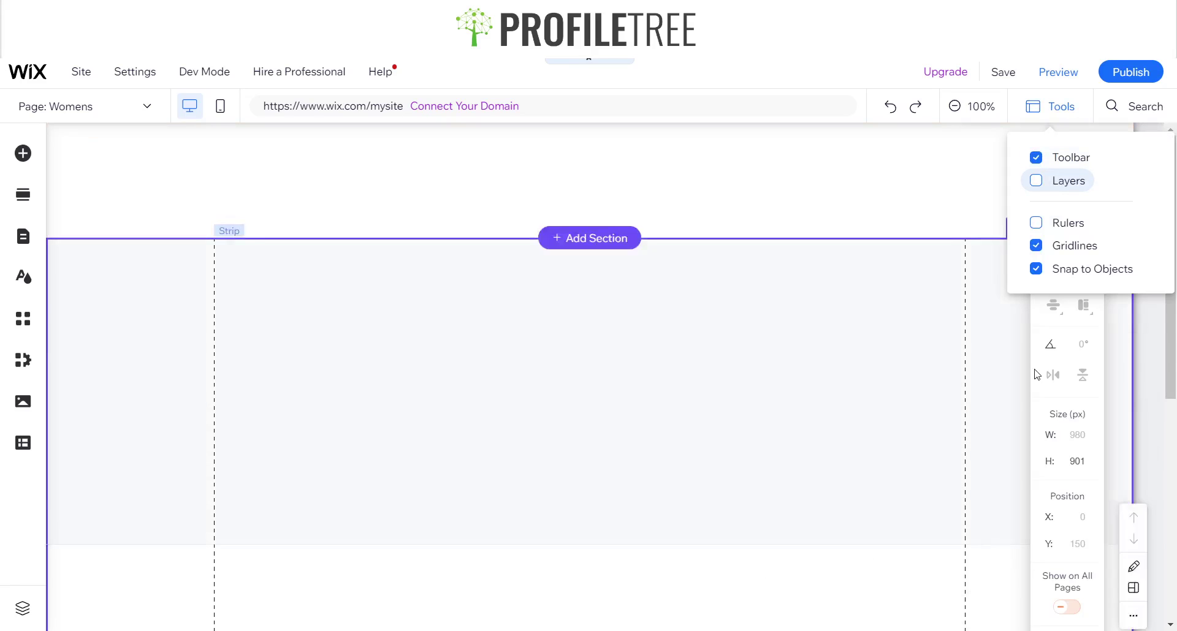
click(1076, 461)
mouse_move(832, 570)
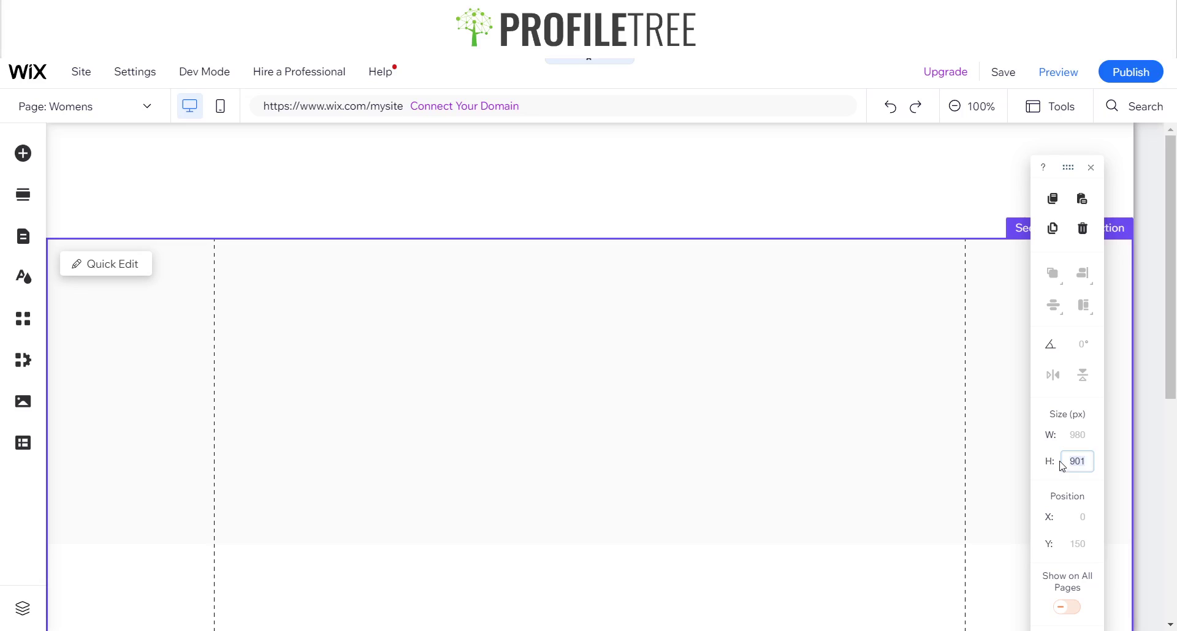
text(600)
key(Return)
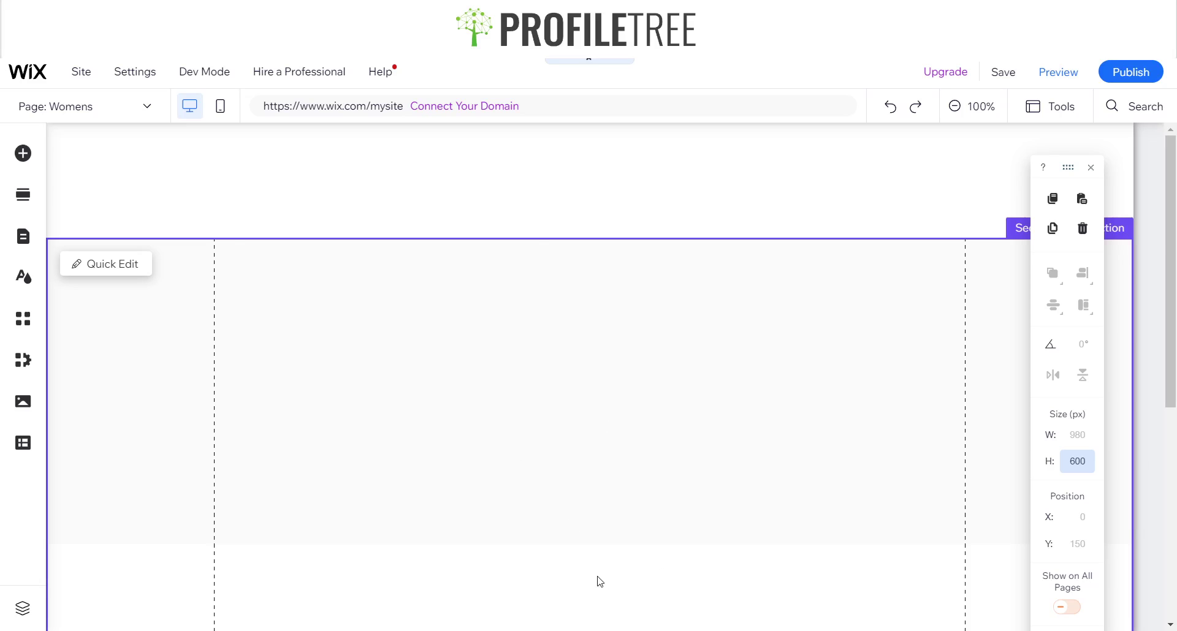
Set the blank strip's height to 600 px so that it fills the Hero Section
scroll(600, 582, down, 3)
scroll(560, 476, up, 2)
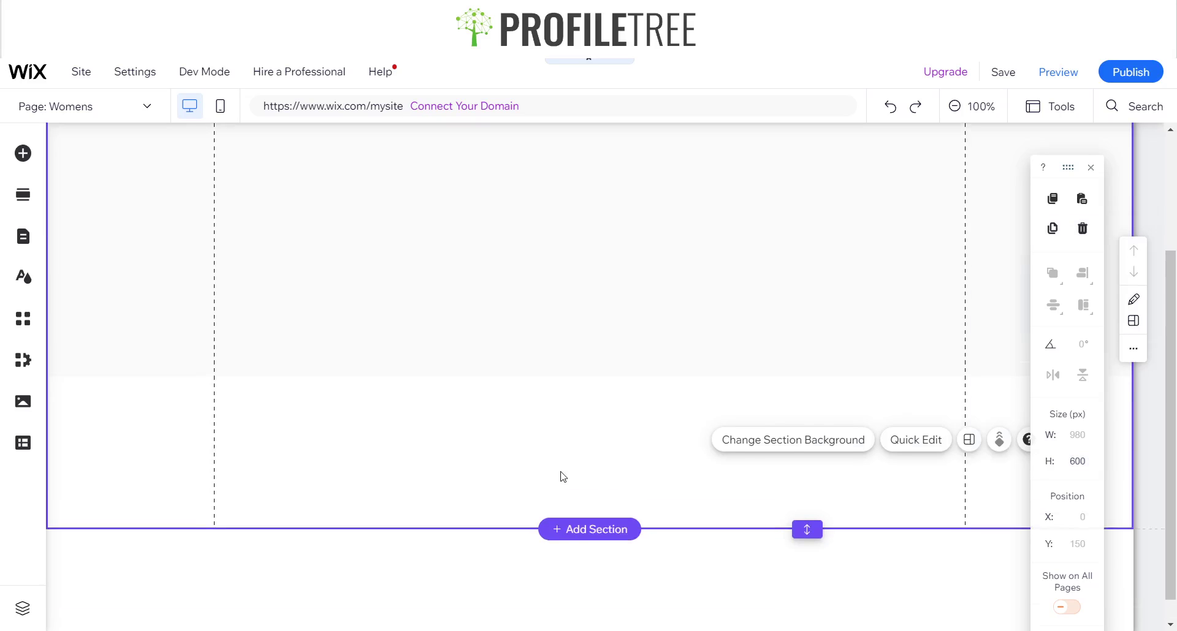
click(513, 422)
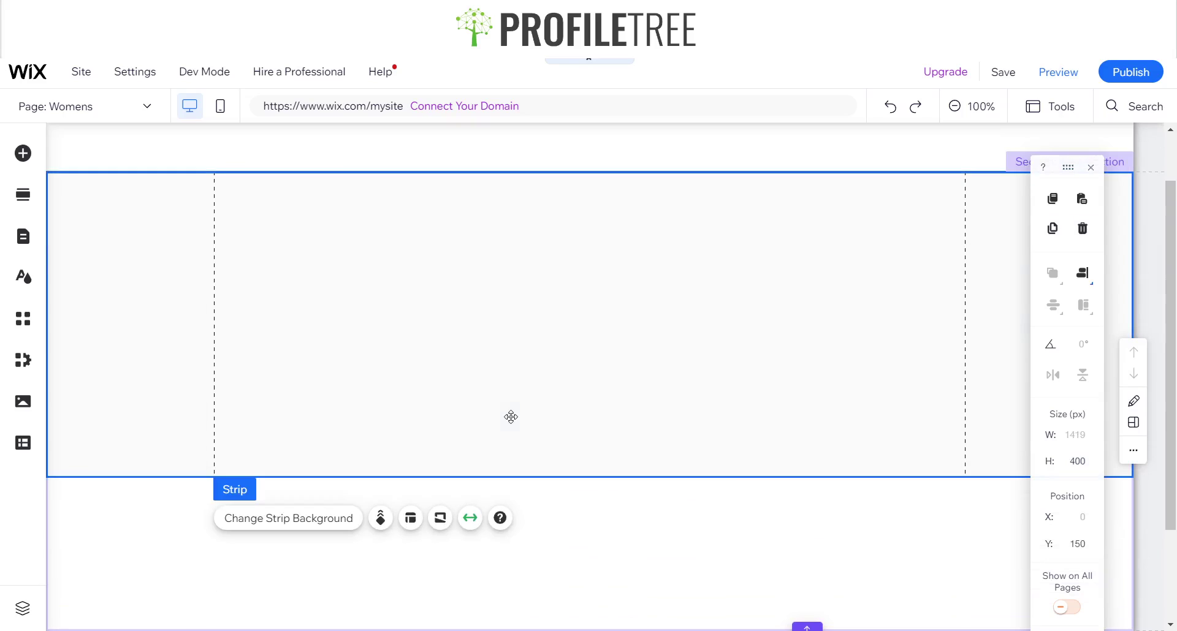
click(1064, 461)
text(600)
key(Return)
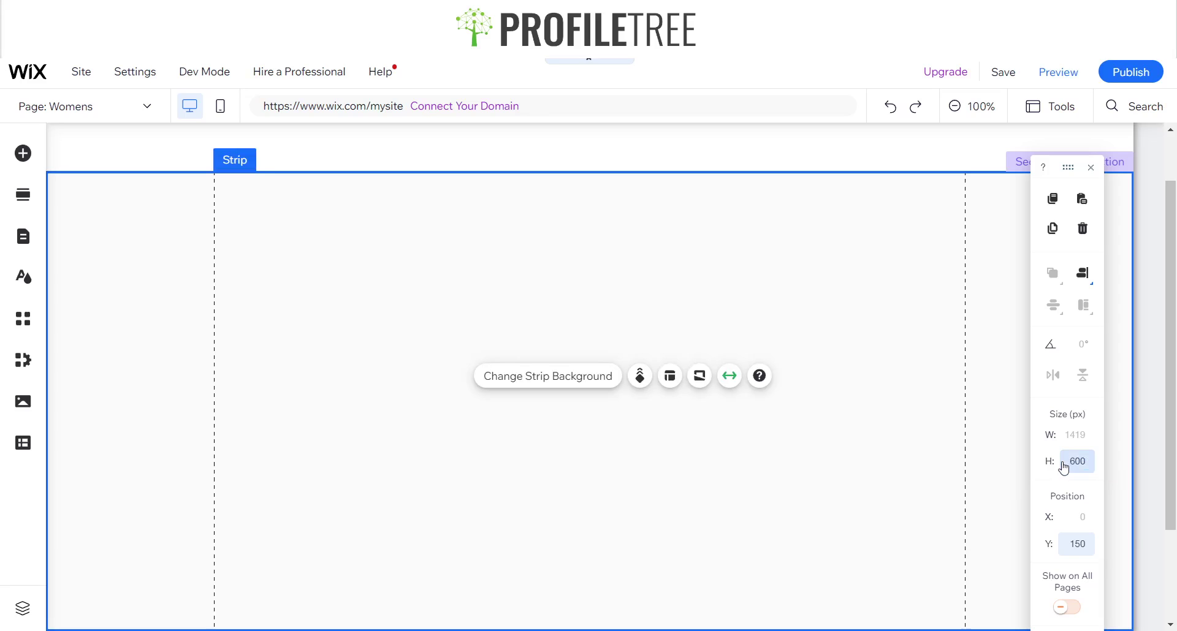
click(679, 514)
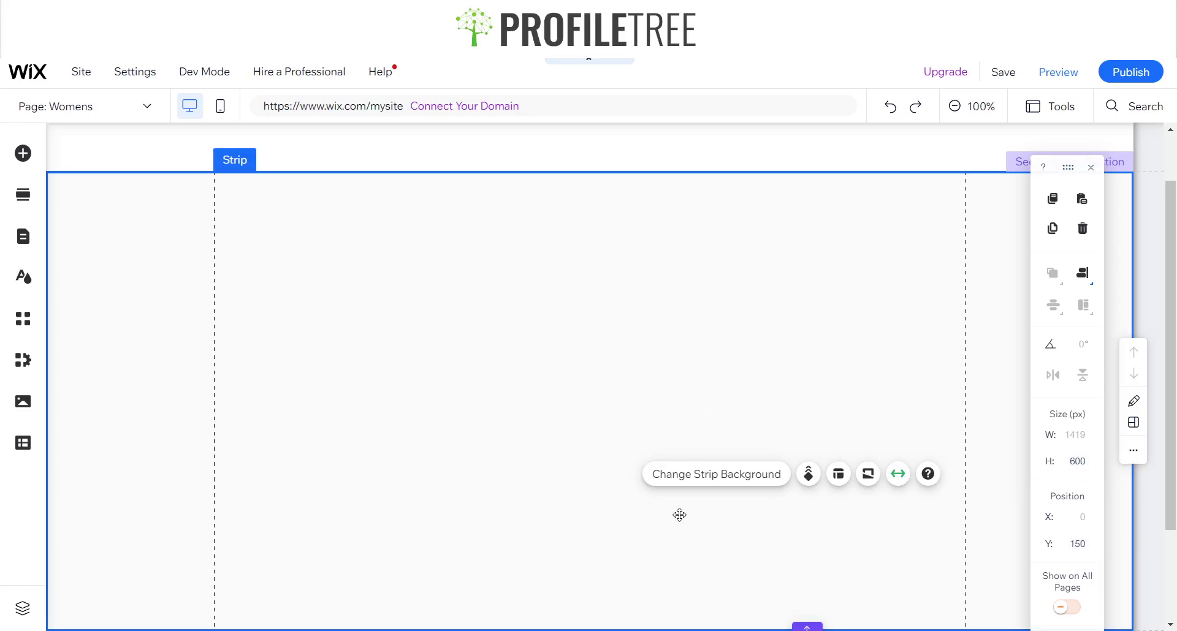
Start changing the strip's background to a video and search Media from Wix for "Clothing"
scroll(680, 515, down, 2)
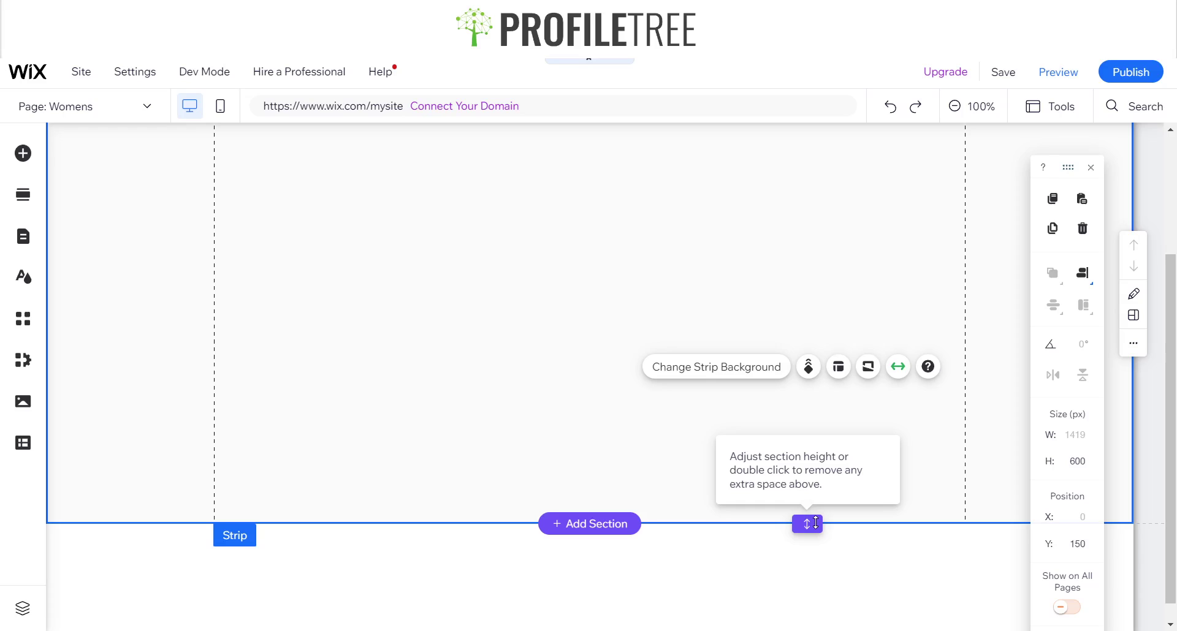
scroll(444, 329, up, 2)
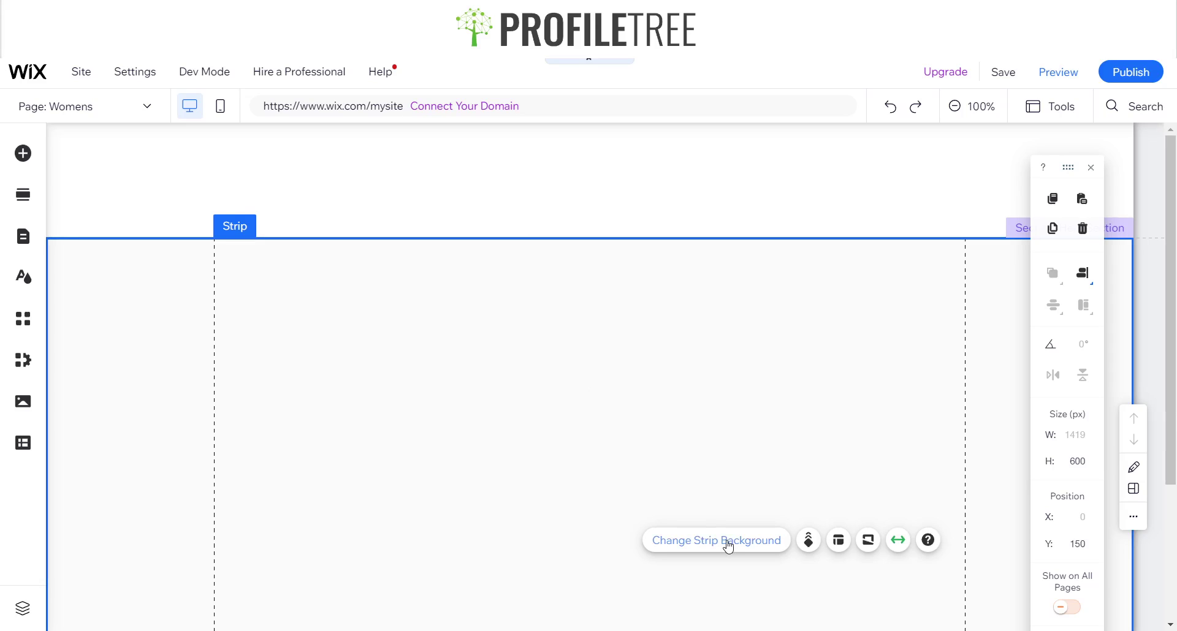
click(727, 543)
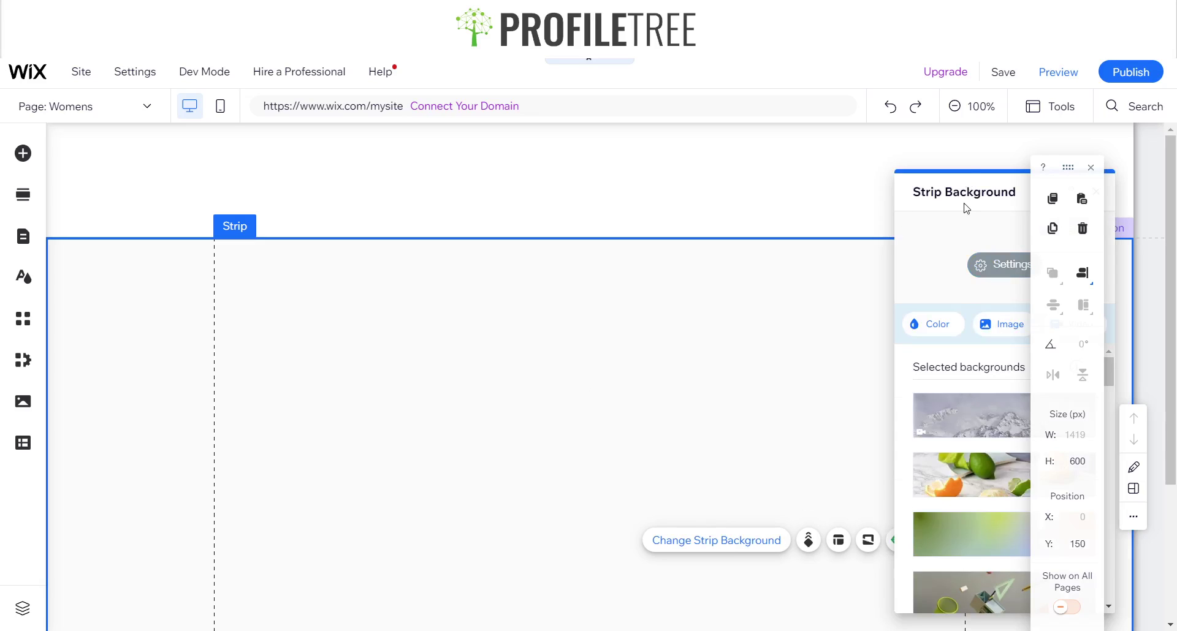
drag(993, 183, 668, 233)
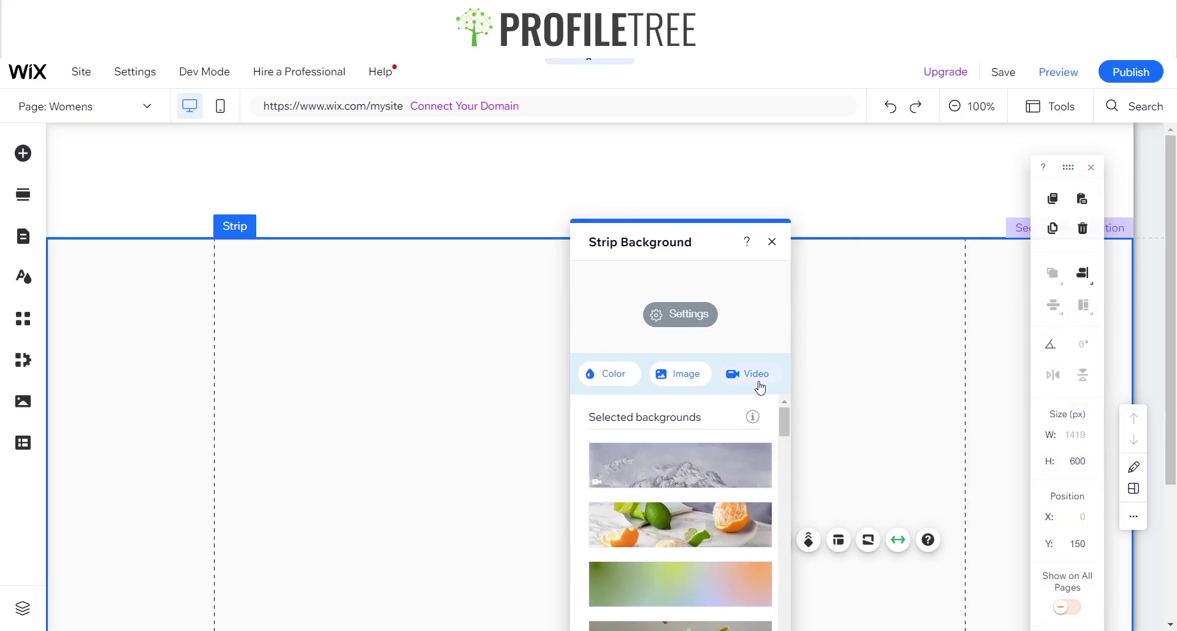
click(758, 383)
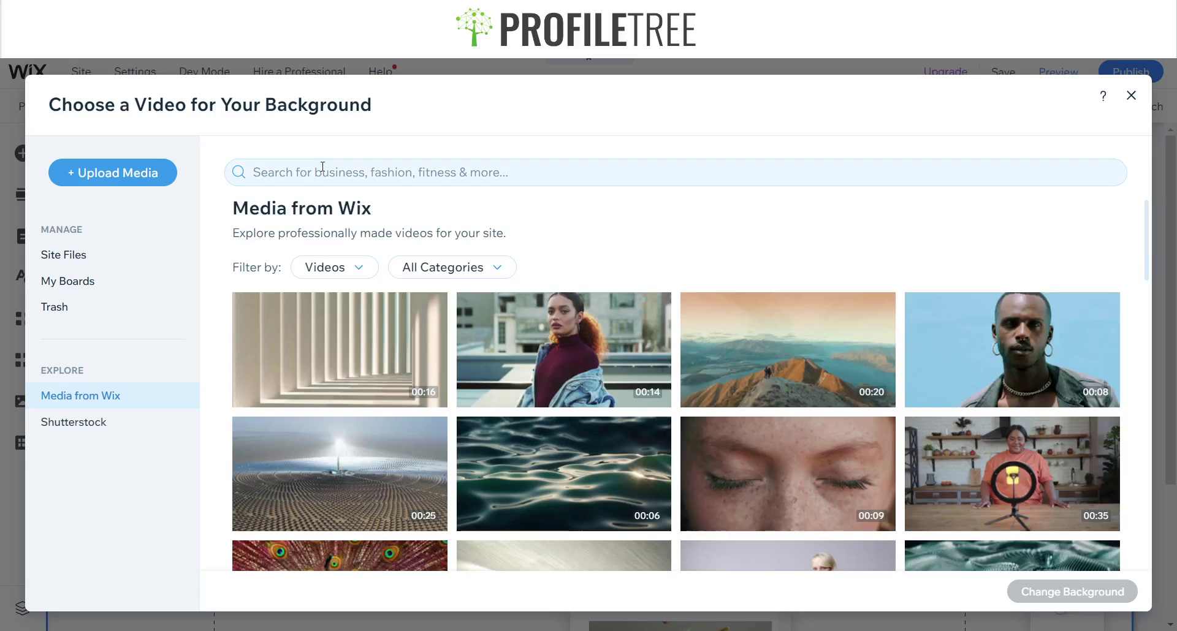
click(322, 167)
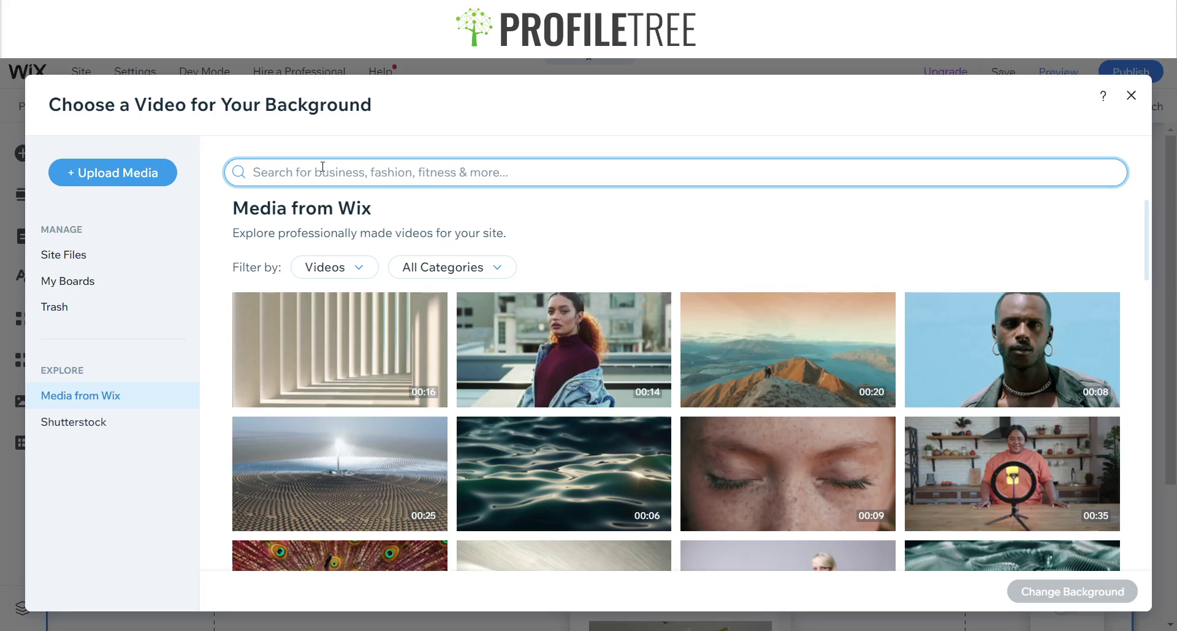
text(Clotyhing)
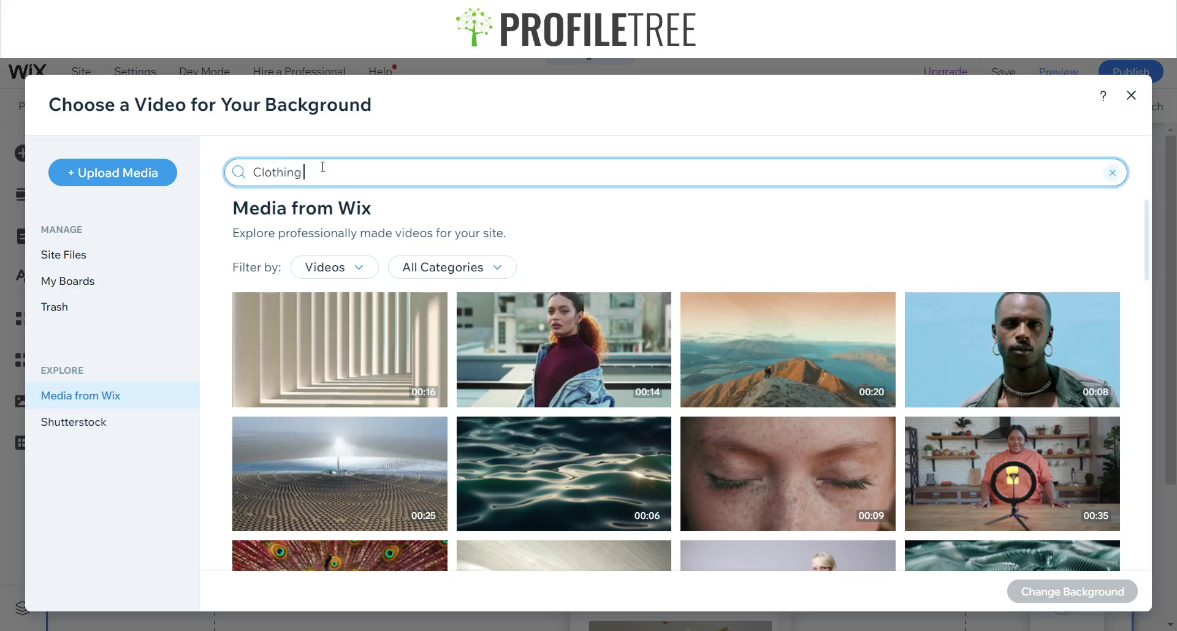
key(Return)
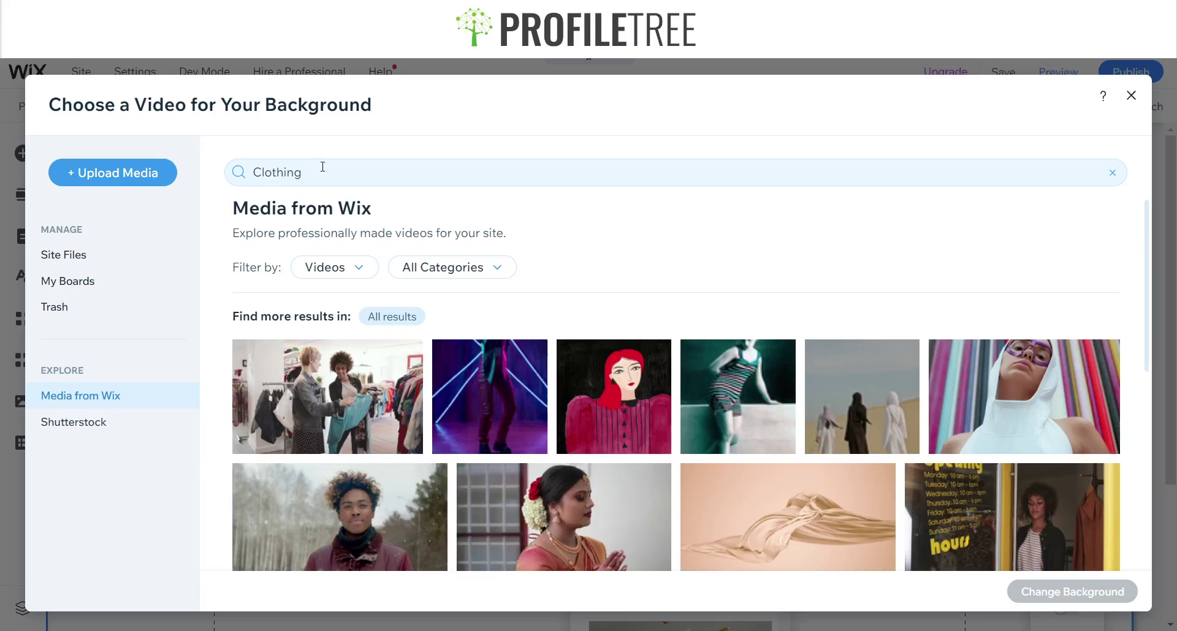
Apply the neon-lit "Dancing in Leath…" video as the strip's background and close the background settings
mouse_move(497, 430)
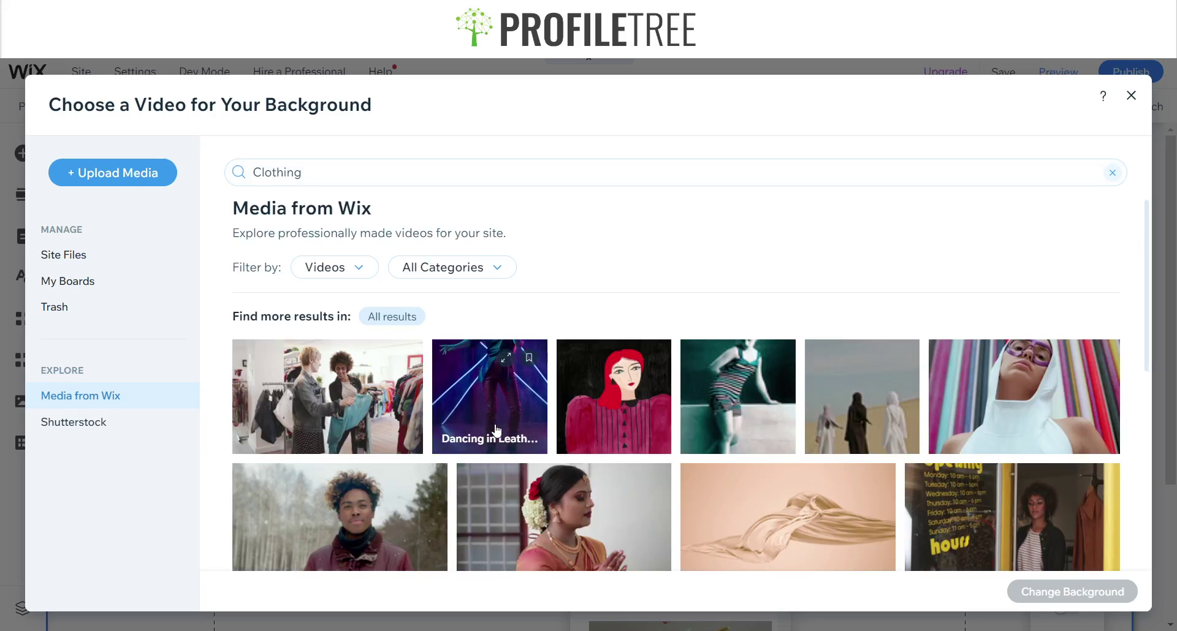
mouse_move(384, 407)
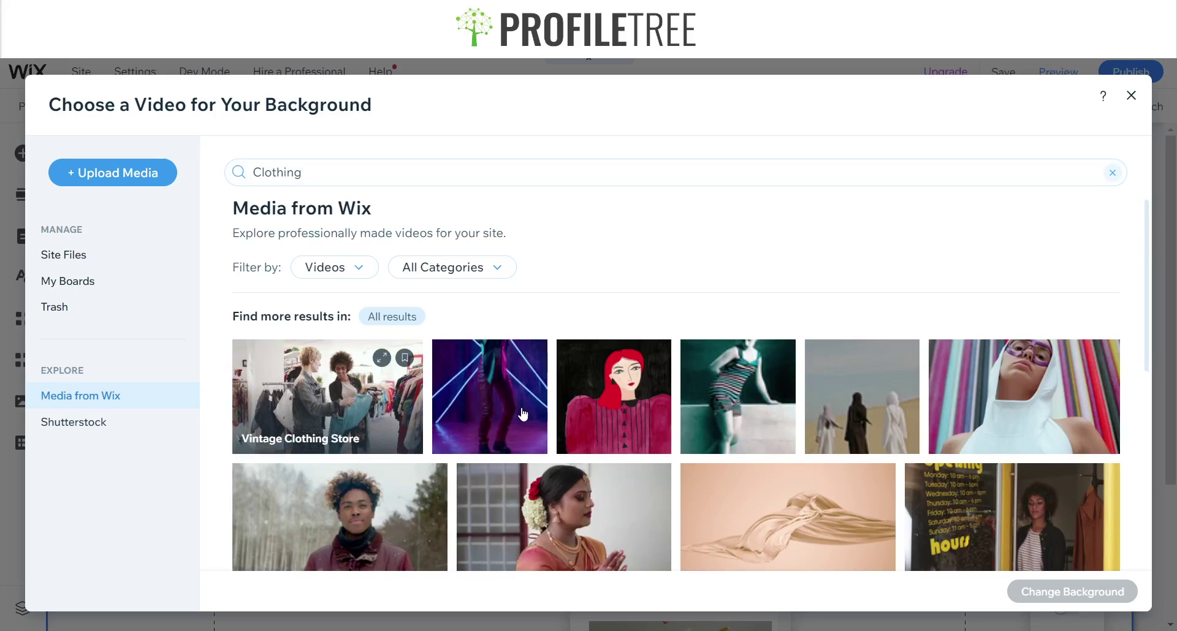
mouse_move(521, 414)
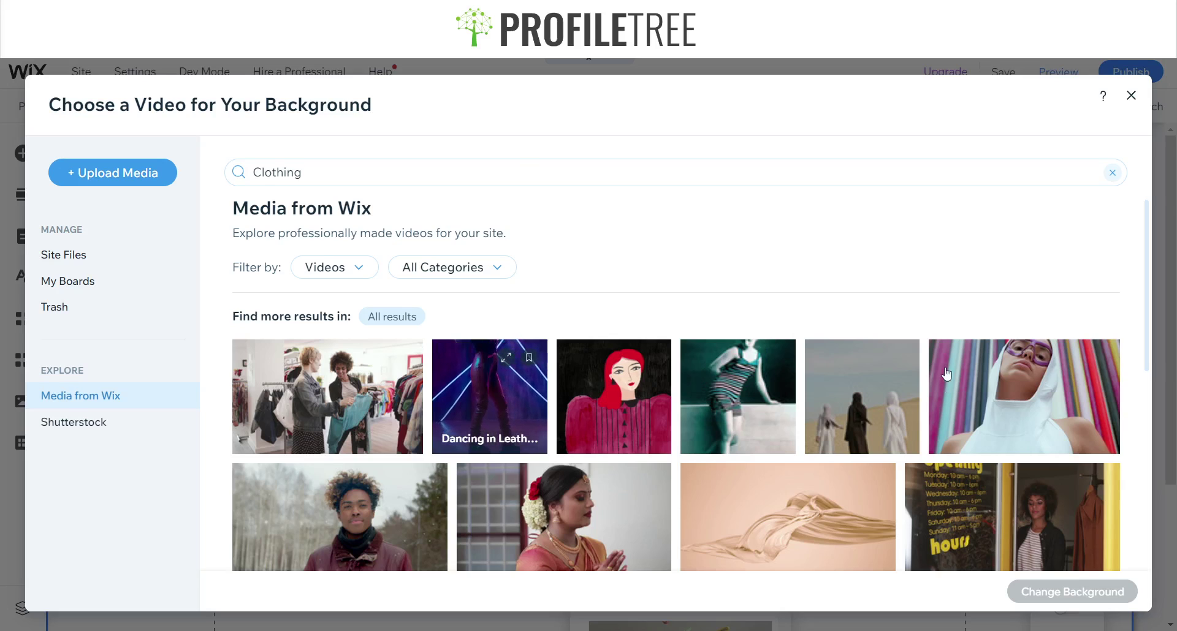
scroll(947, 374, down, 3)
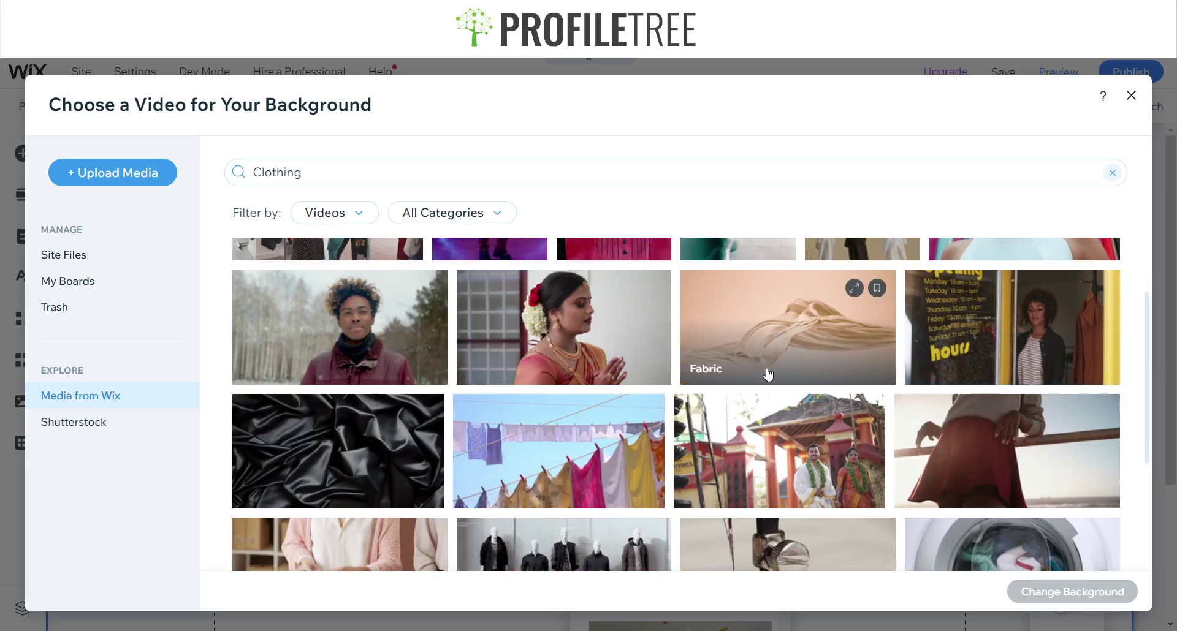
scroll(766, 371, up, 3)
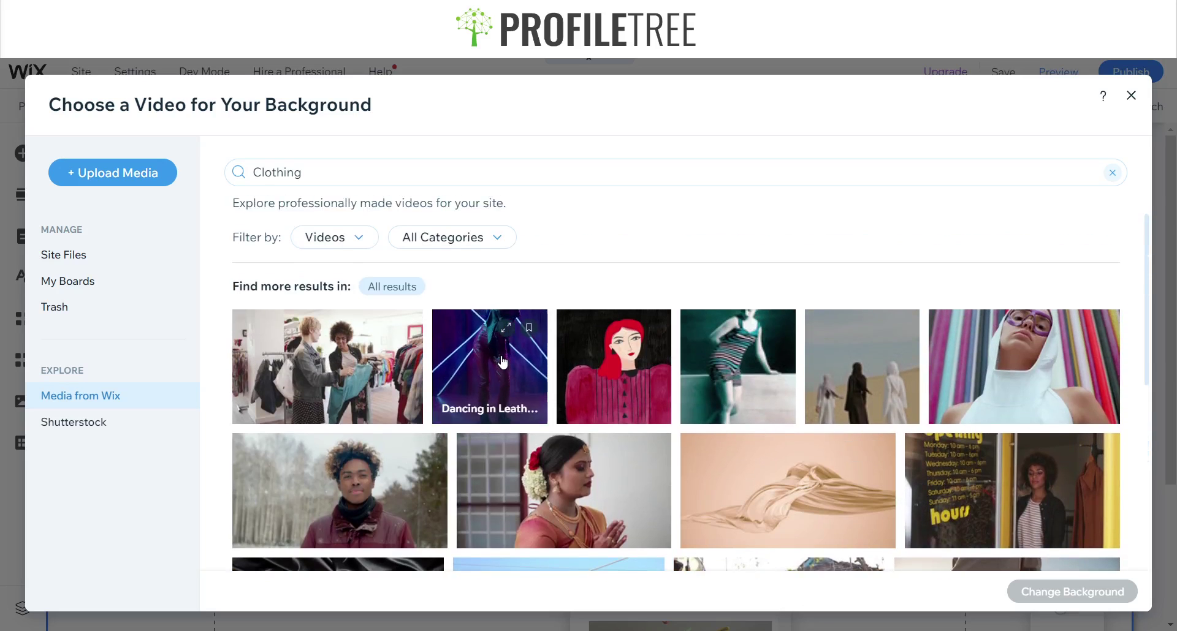
click(503, 361)
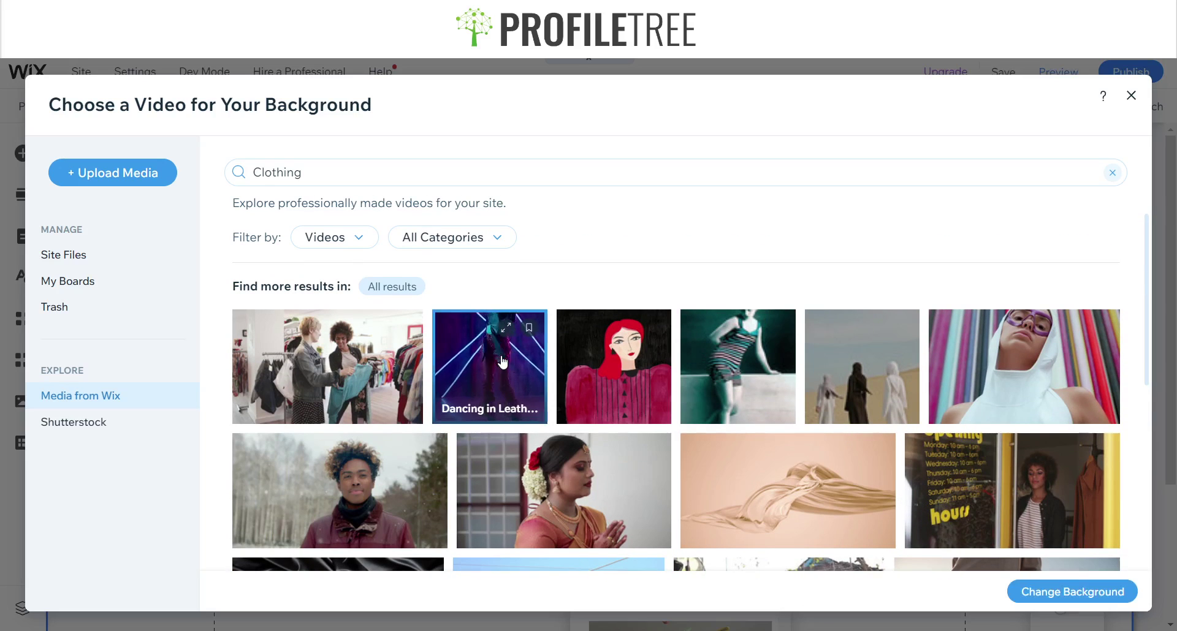
click(1085, 592)
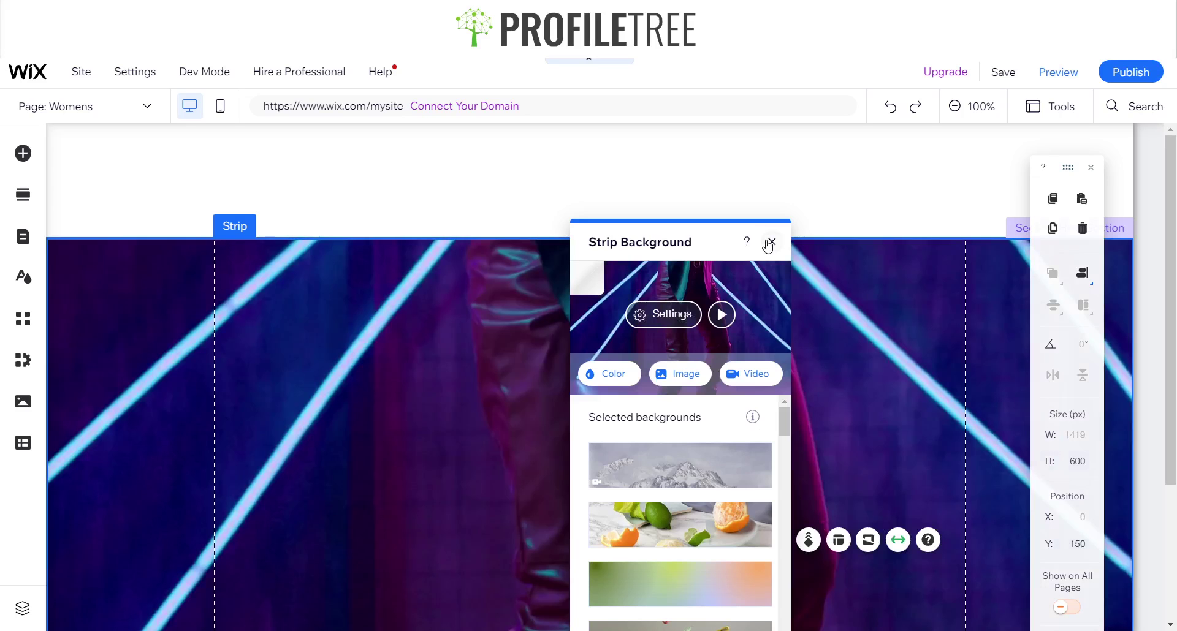
click(769, 243)
scroll(679, 380, down, 1)
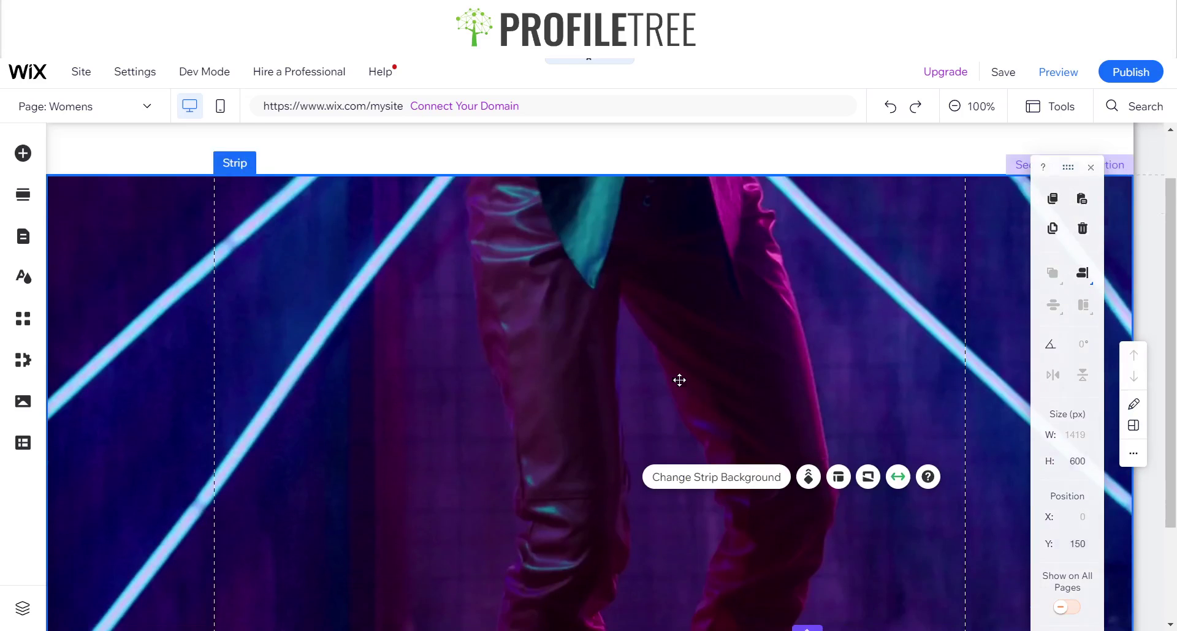
Preview the Womens page to check the hero section's video background, and return to the editor
scroll(679, 380, down, 2)
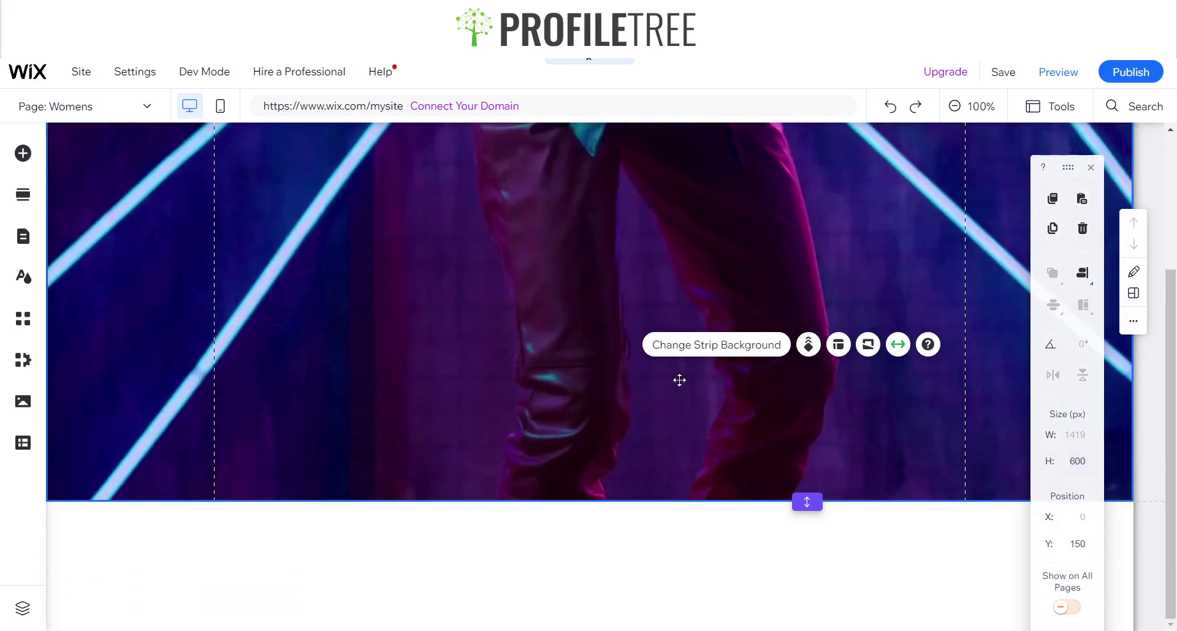
click(1059, 74)
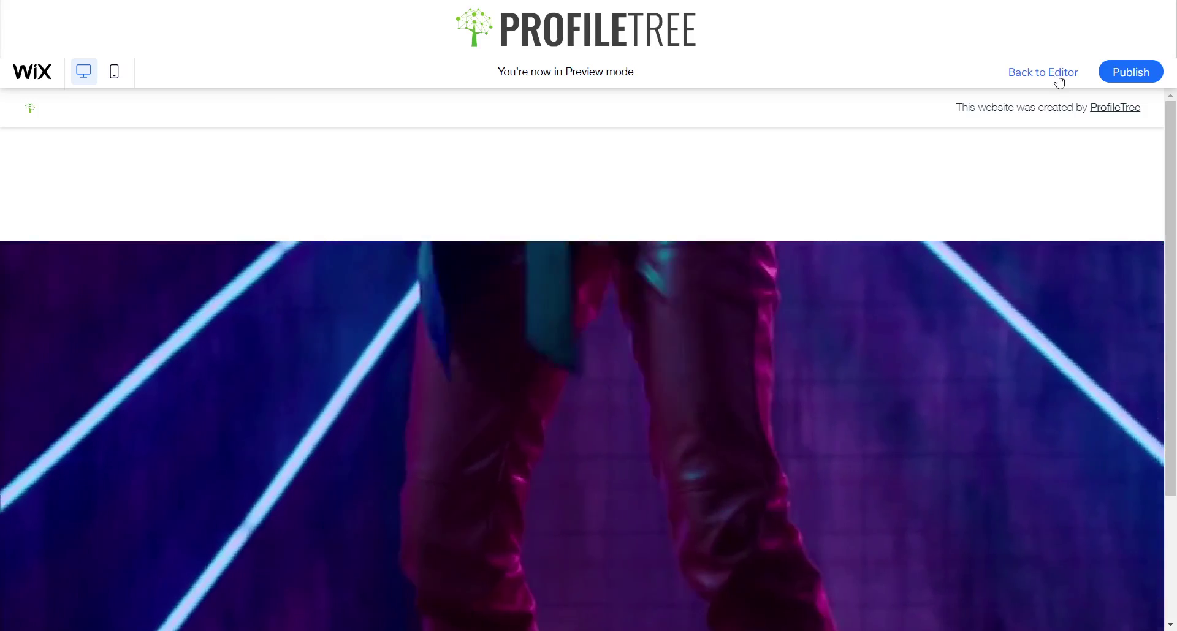
click(1059, 80)
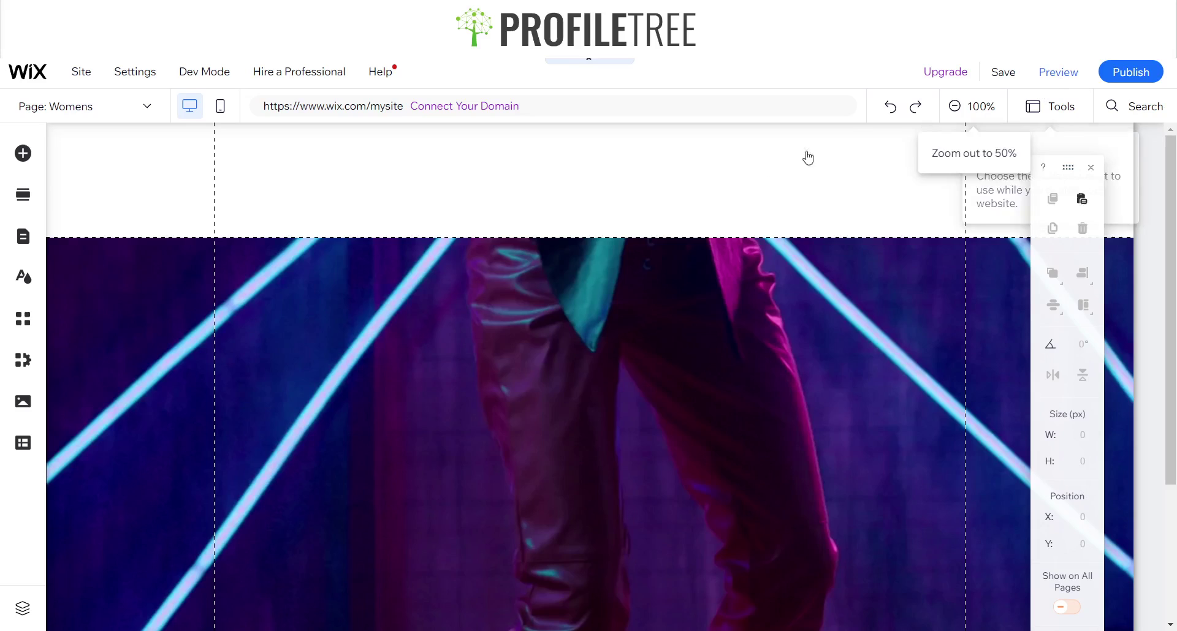
click(692, 228)
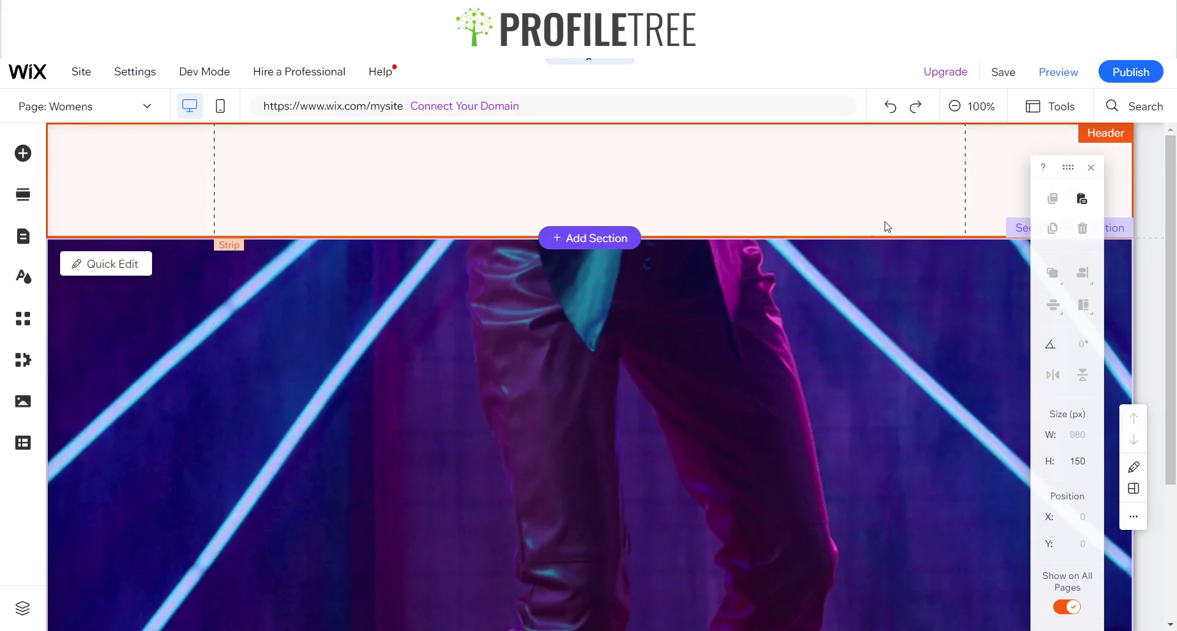
click(640, 337)
scroll(640, 337, down, 2)
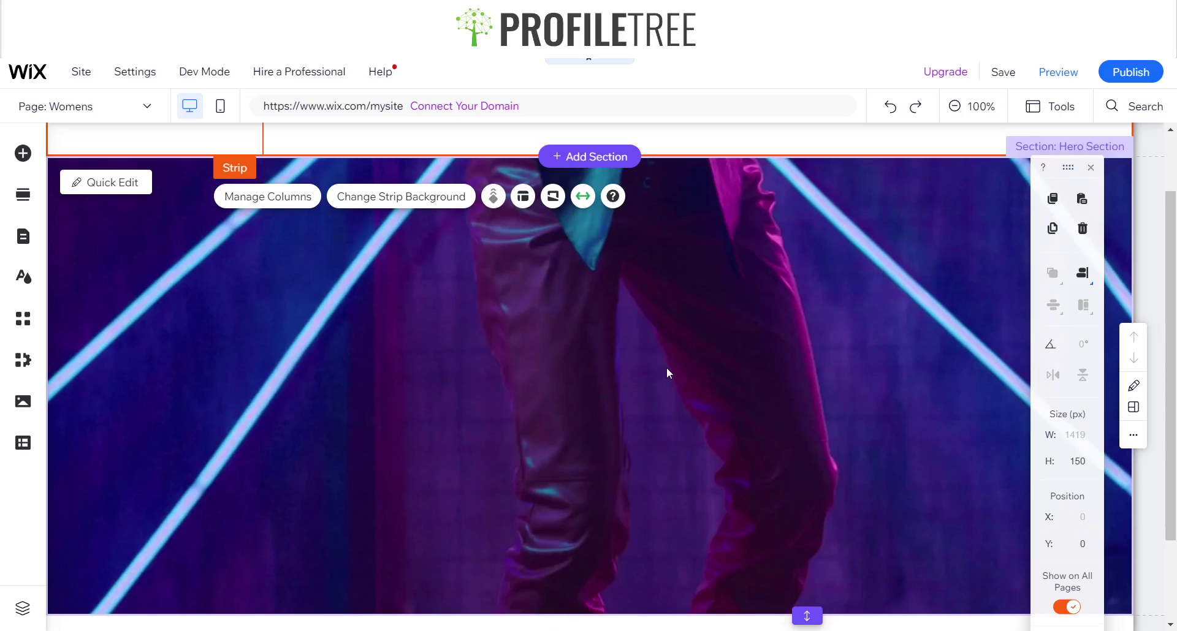
scroll(667, 372, down, 1)
scroll(666, 373, up, 1)
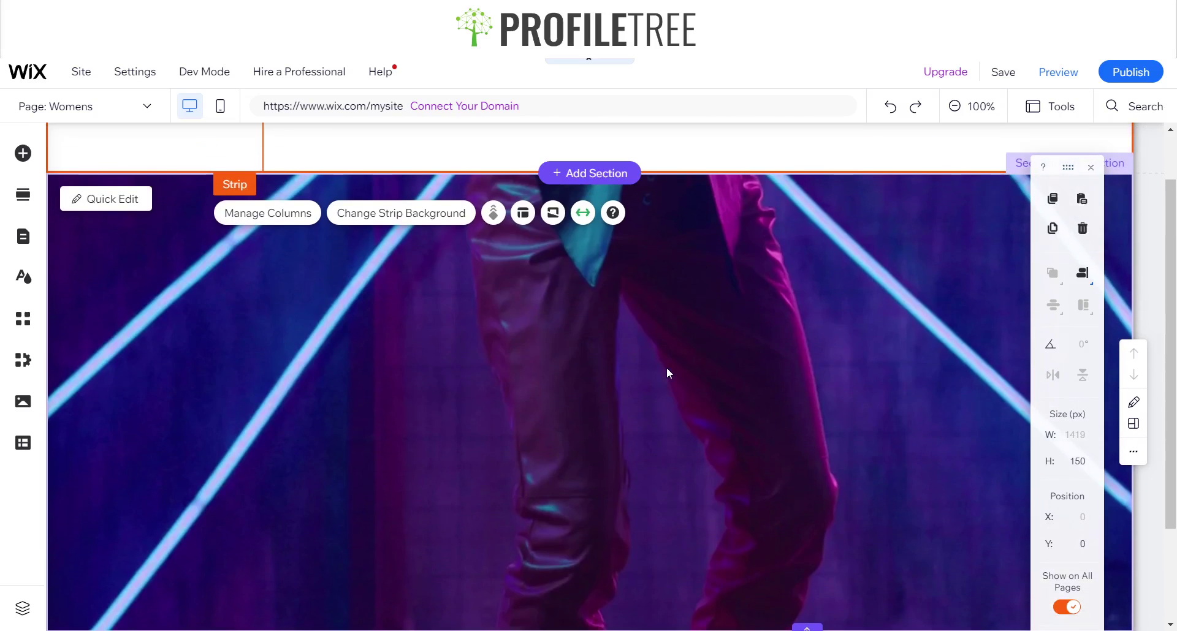
scroll(667, 370, down, 1)
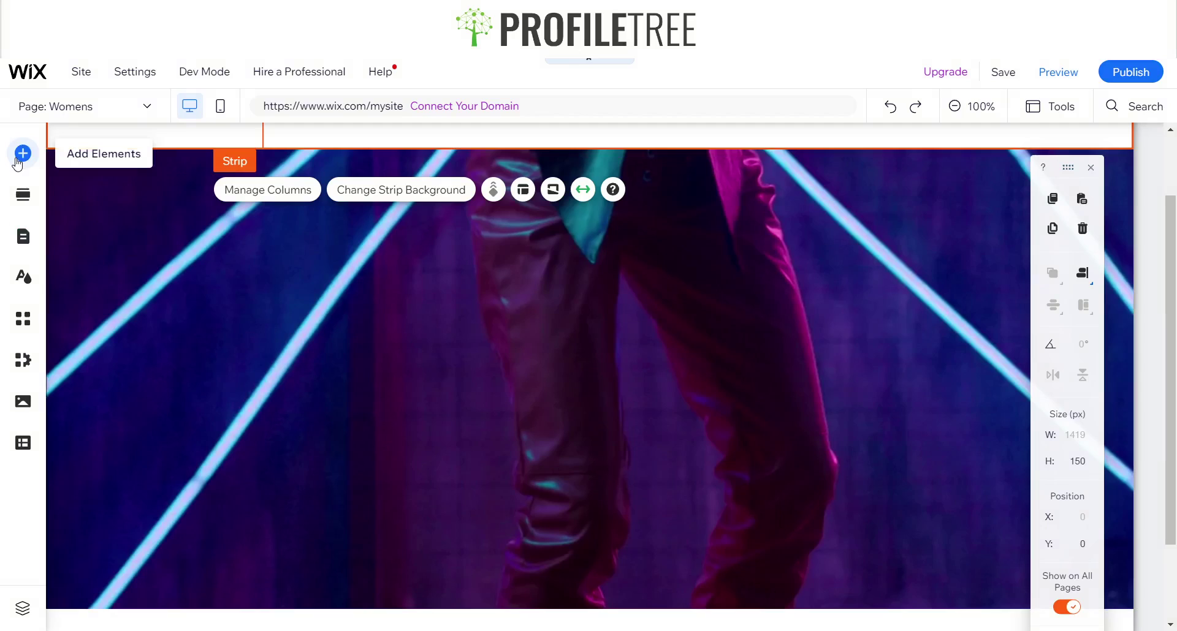
Add the first image from Free Wix Illustrations and move it down onto the video strip at about X 67, Y 395
click(17, 160)
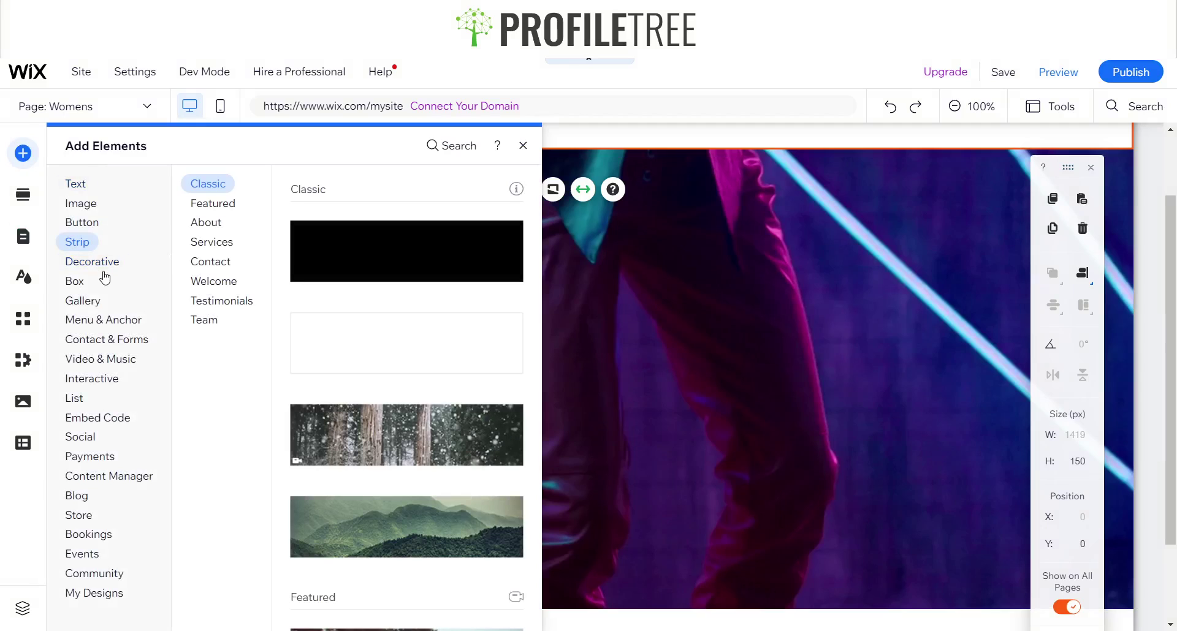
mouse_move(104, 274)
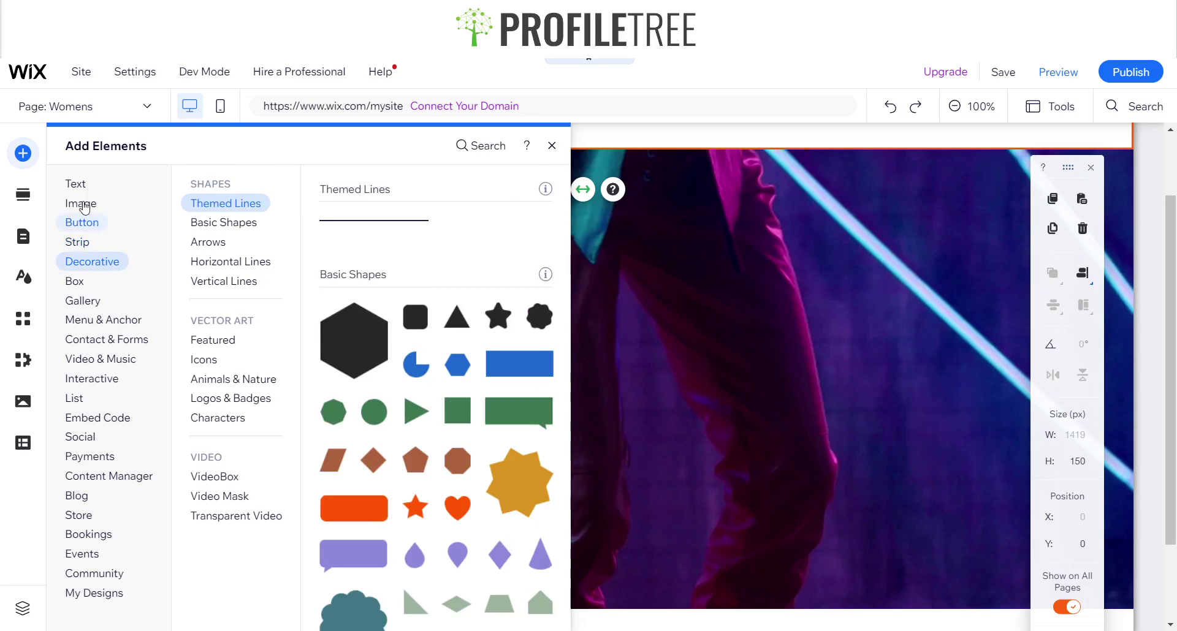
mouse_move(85, 208)
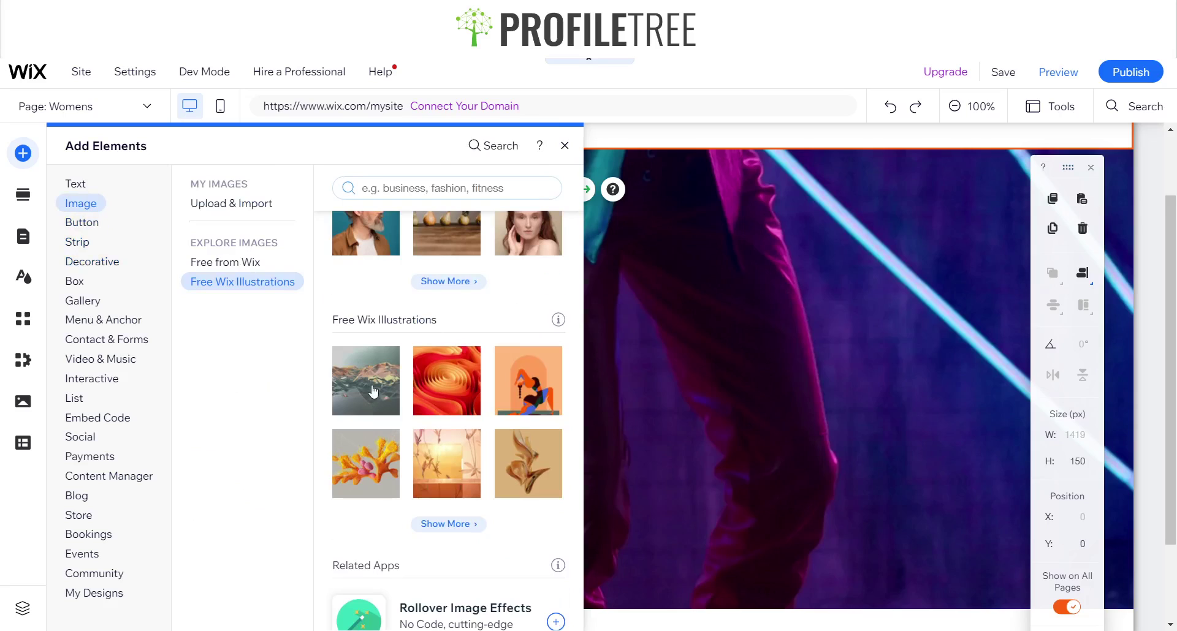
click(373, 390)
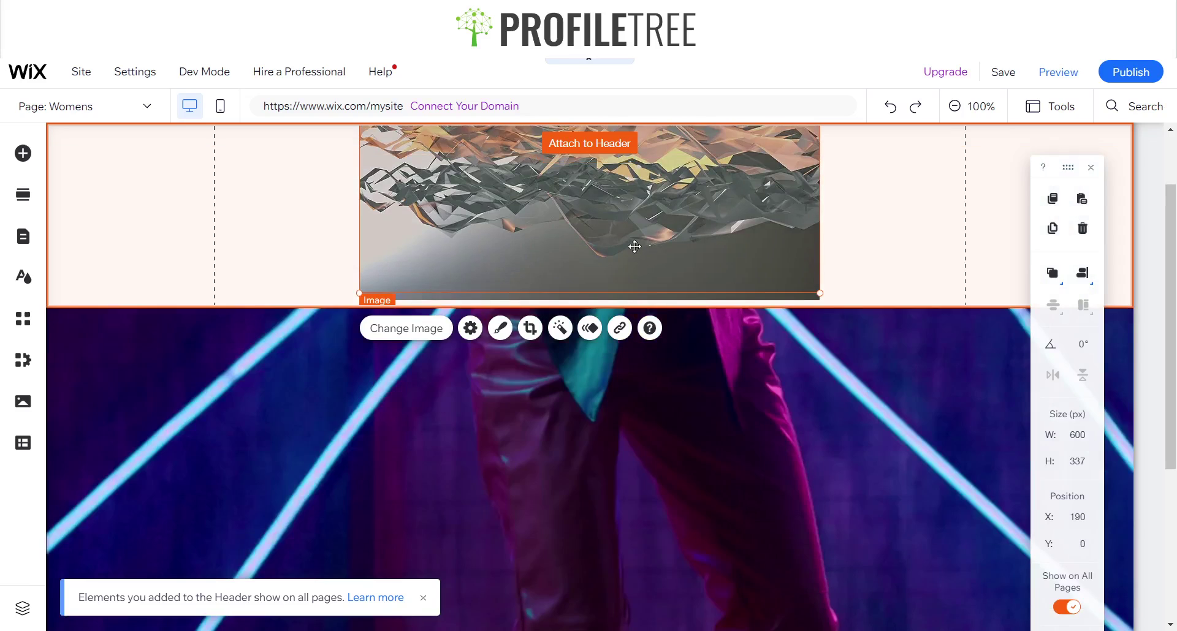
drag(635, 244, 539, 541)
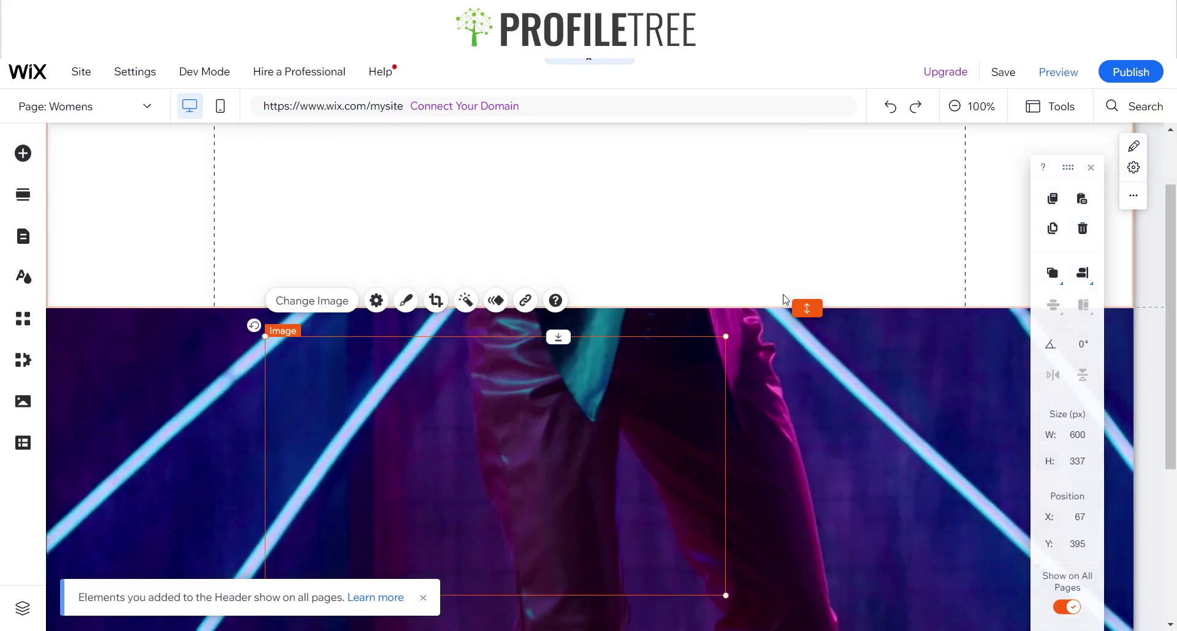
Shrink the stretched header back to its original height so that the Hero Section moves up with the image
click(812, 304)
drag(812, 301, 807, 145)
scroll(396, 320, down, 2)
click(396, 320)
scroll(398, 326, up, 2)
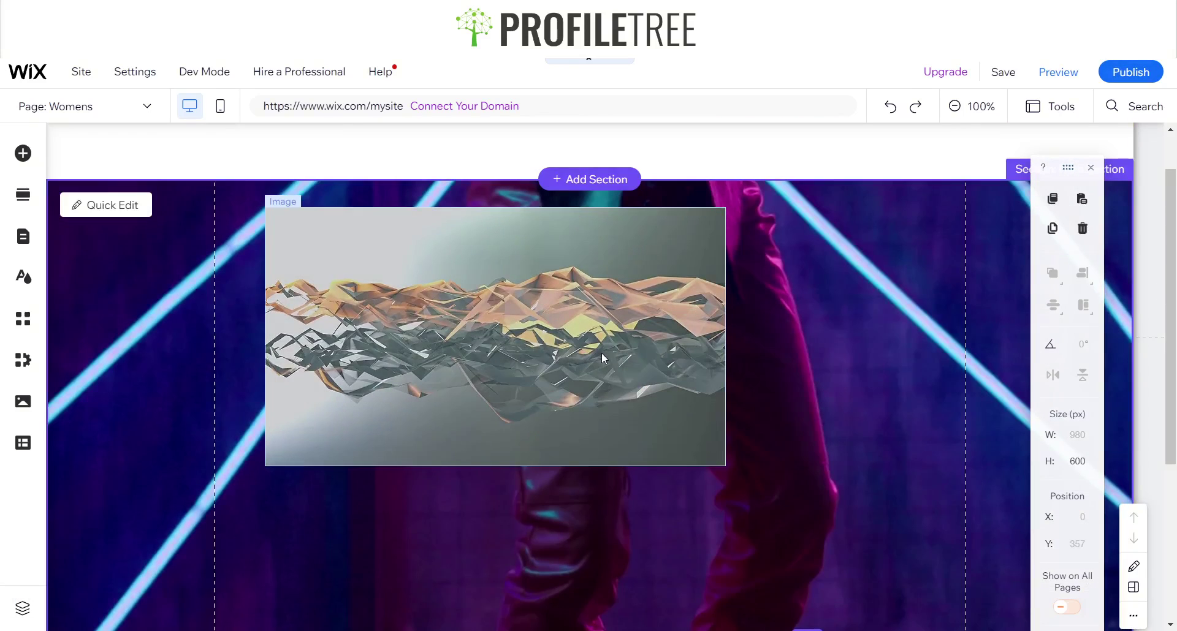
Try the plain circular frame design on the uncropped illustration image
click(601, 352)
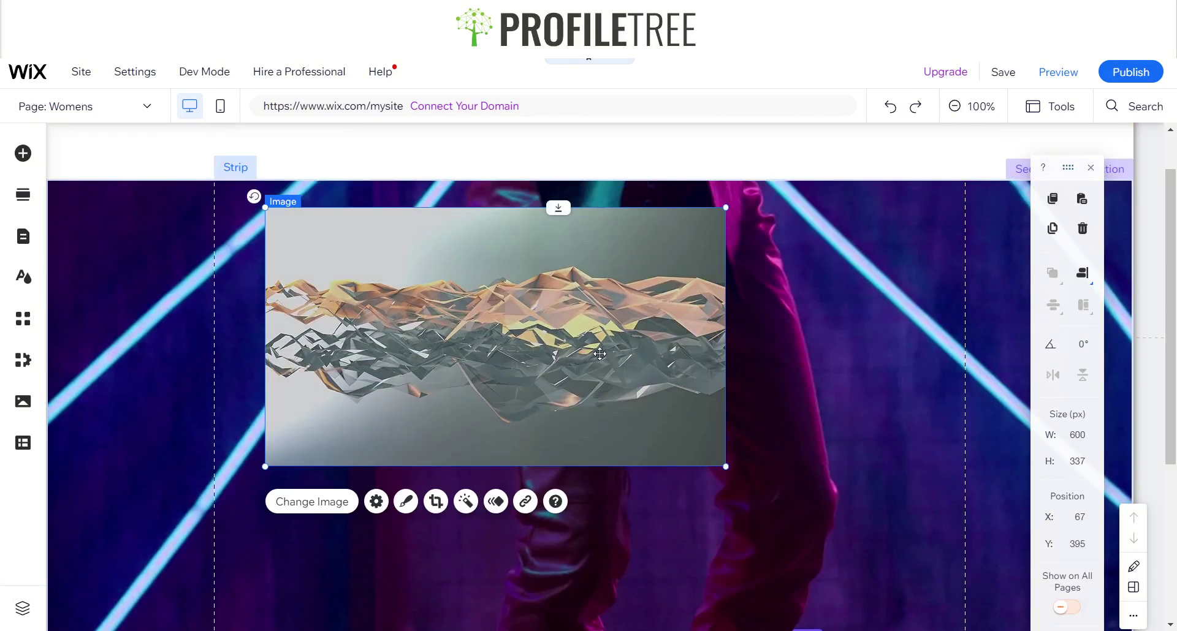
click(405, 504)
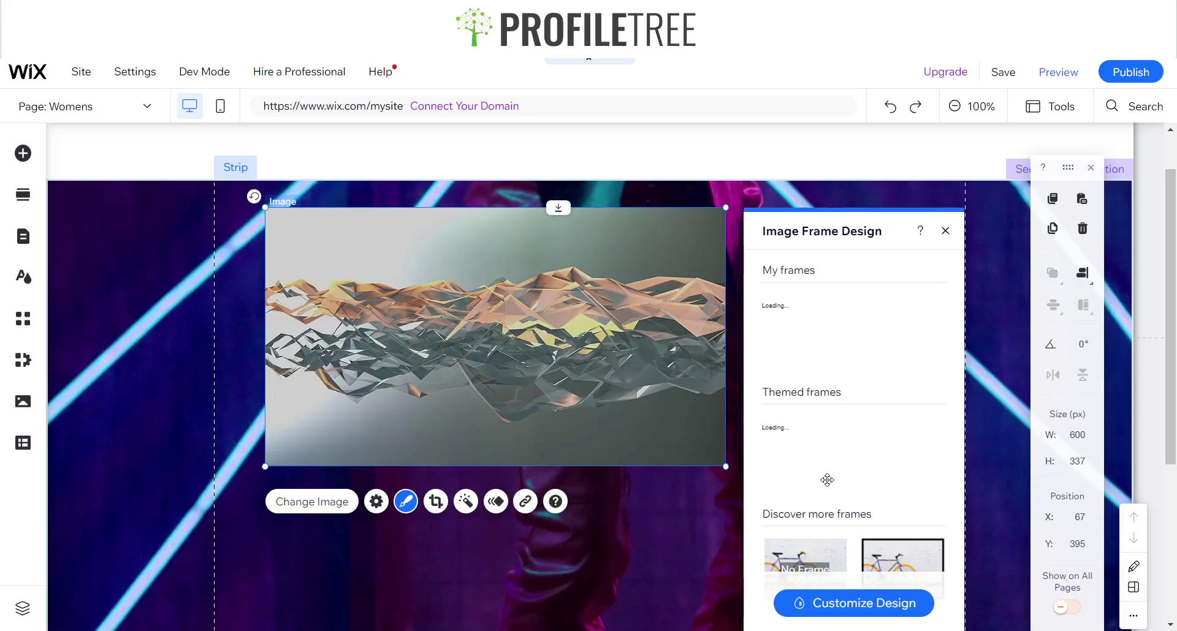
scroll(827, 480, down, 4)
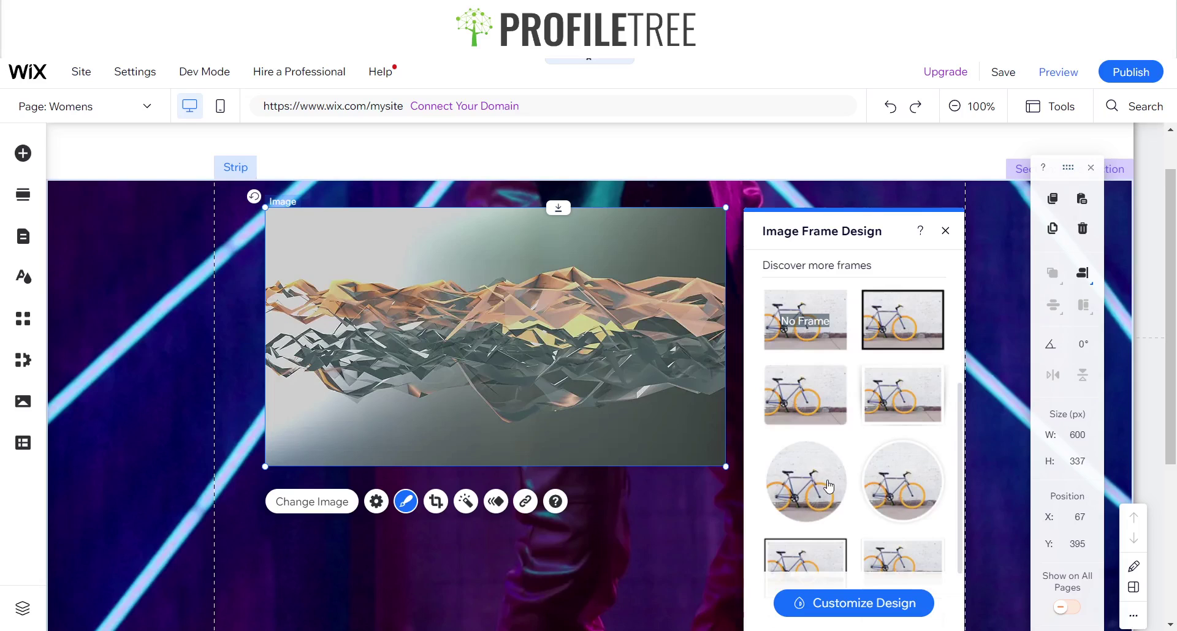
scroll(822, 490, down, 1)
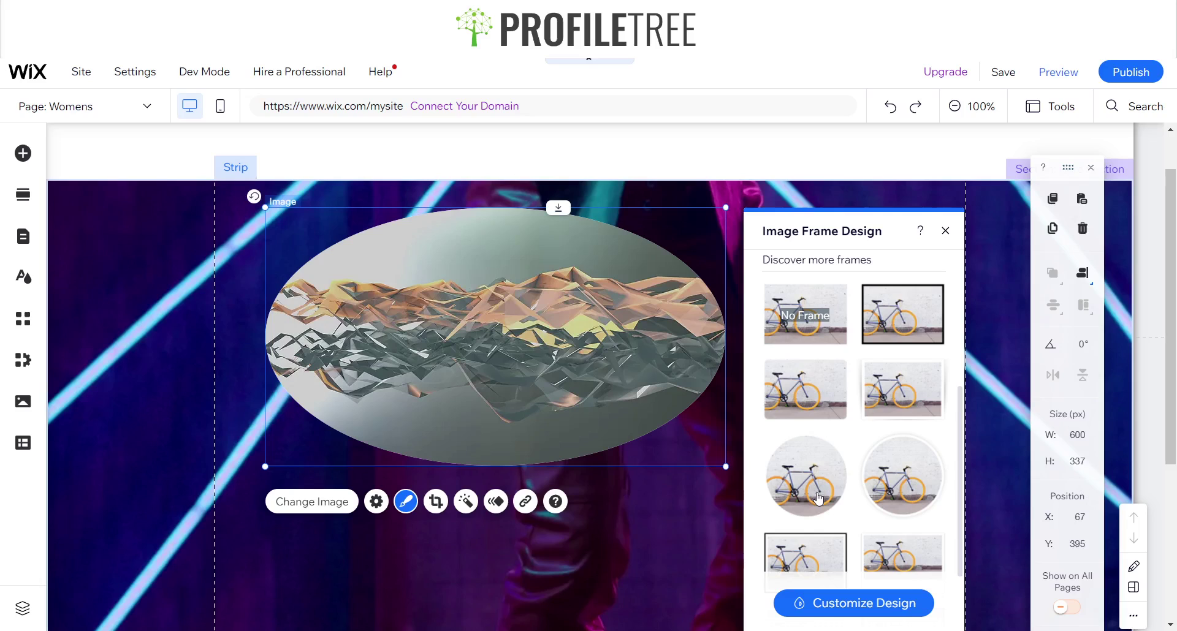
click(946, 232)
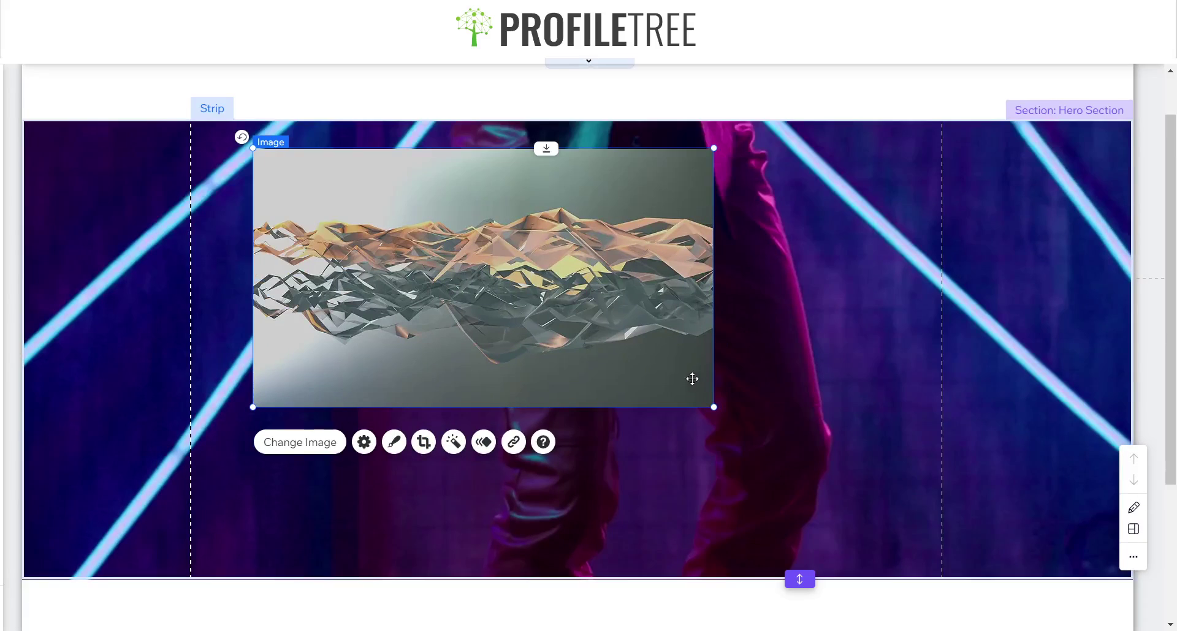
Crop the right part off the illustration image to a width of about 326 px and apply the crop
double_click(694, 380)
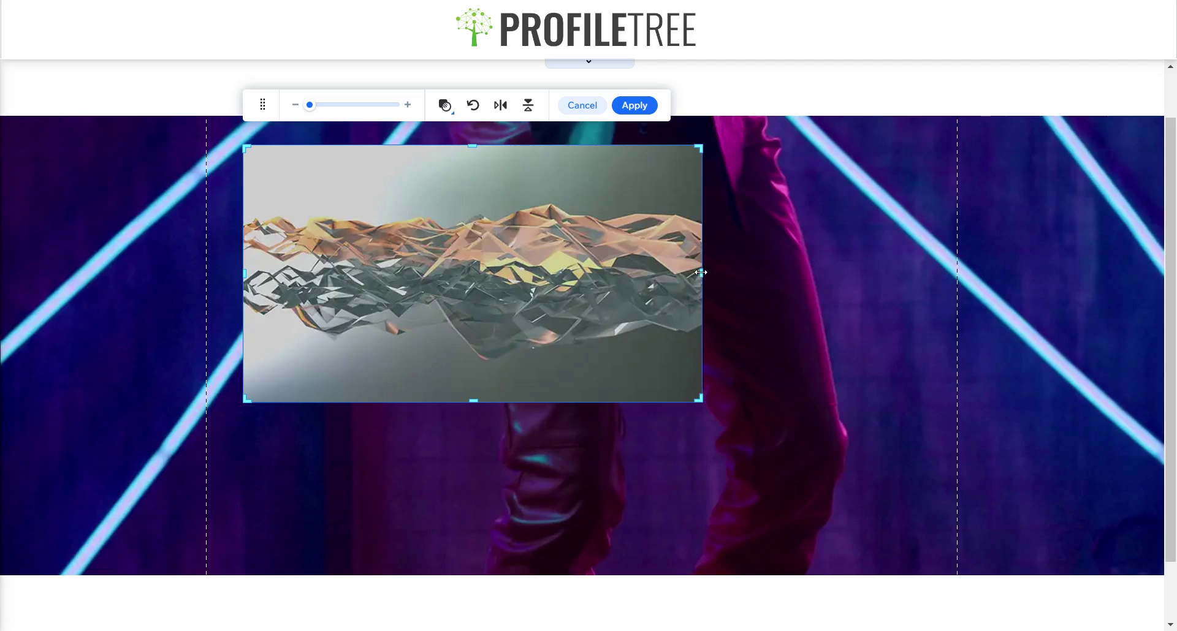
drag(700, 272, 491, 247)
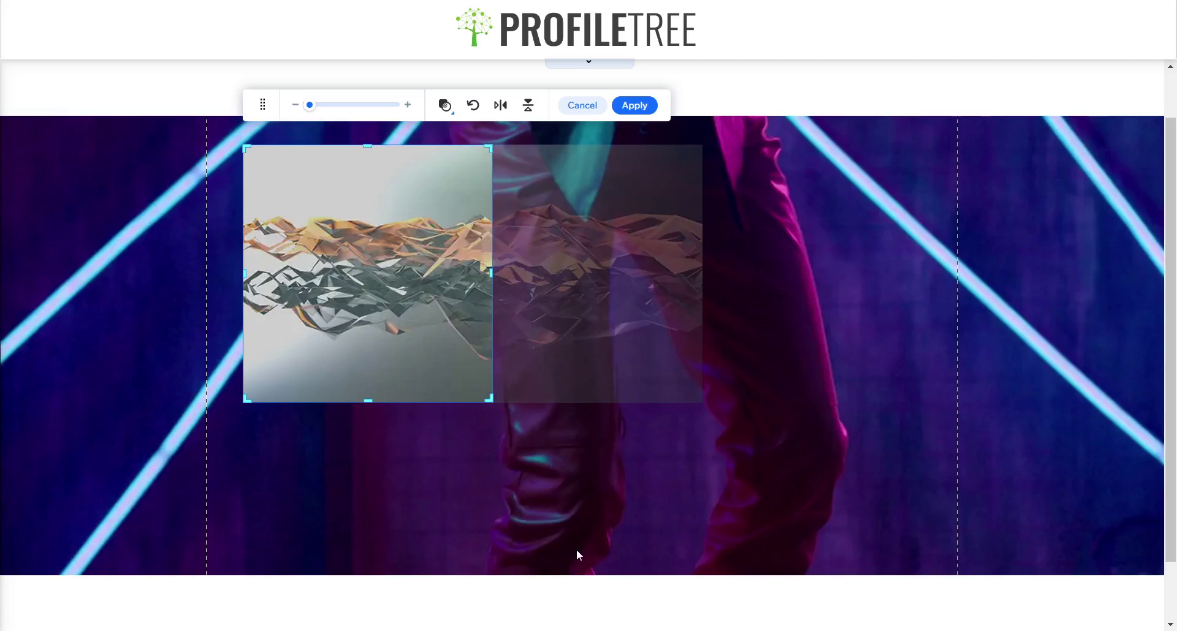
click(646, 112)
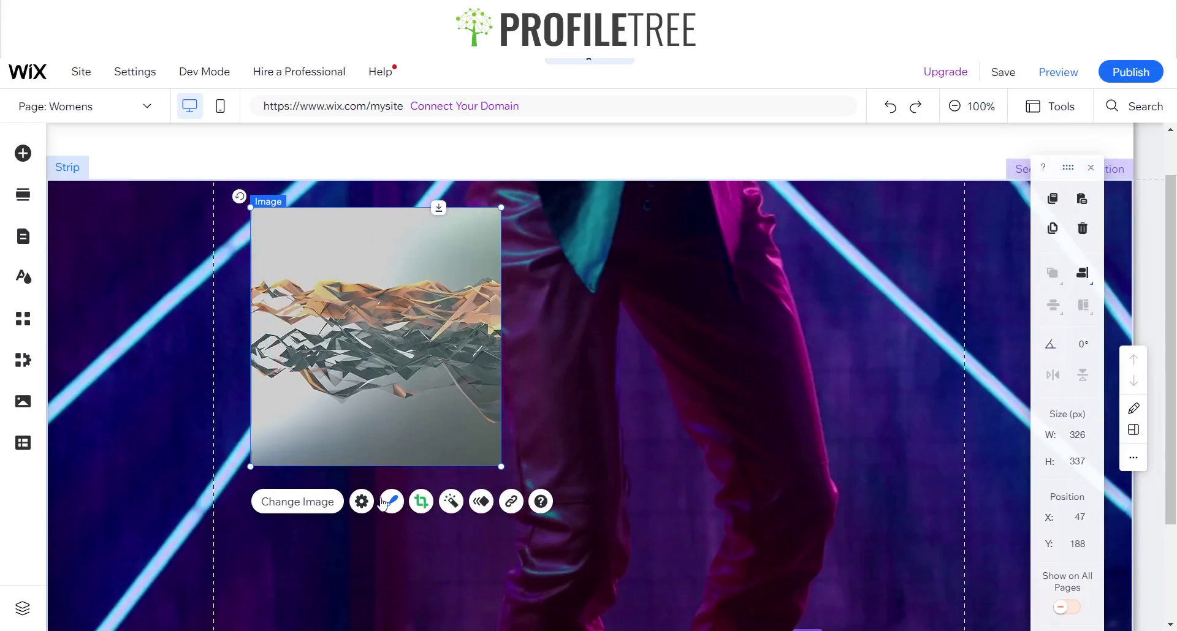
Apply the plain circular frame design to the cropped image and close the frame settings
click(391, 502)
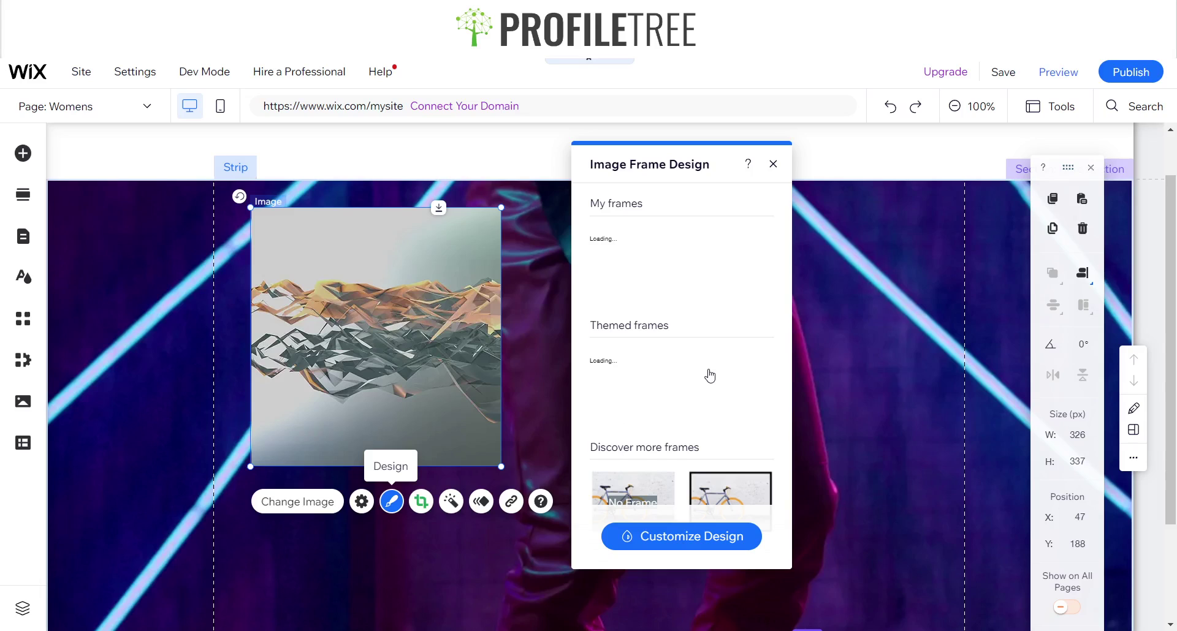
scroll(635, 455, down, 1)
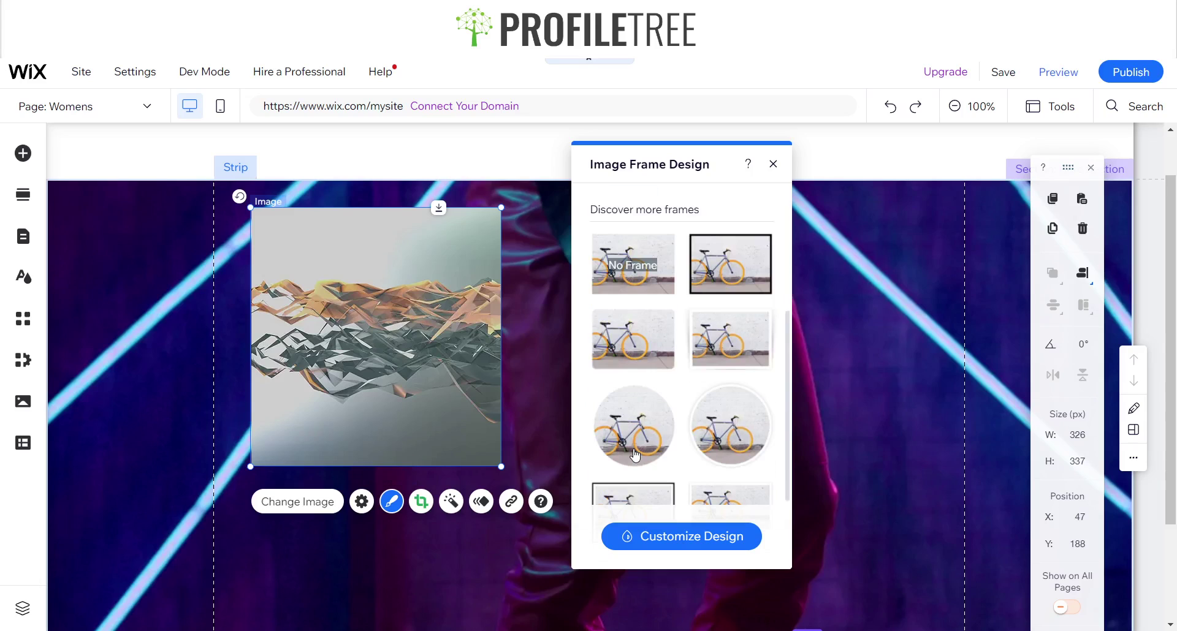
click(635, 455)
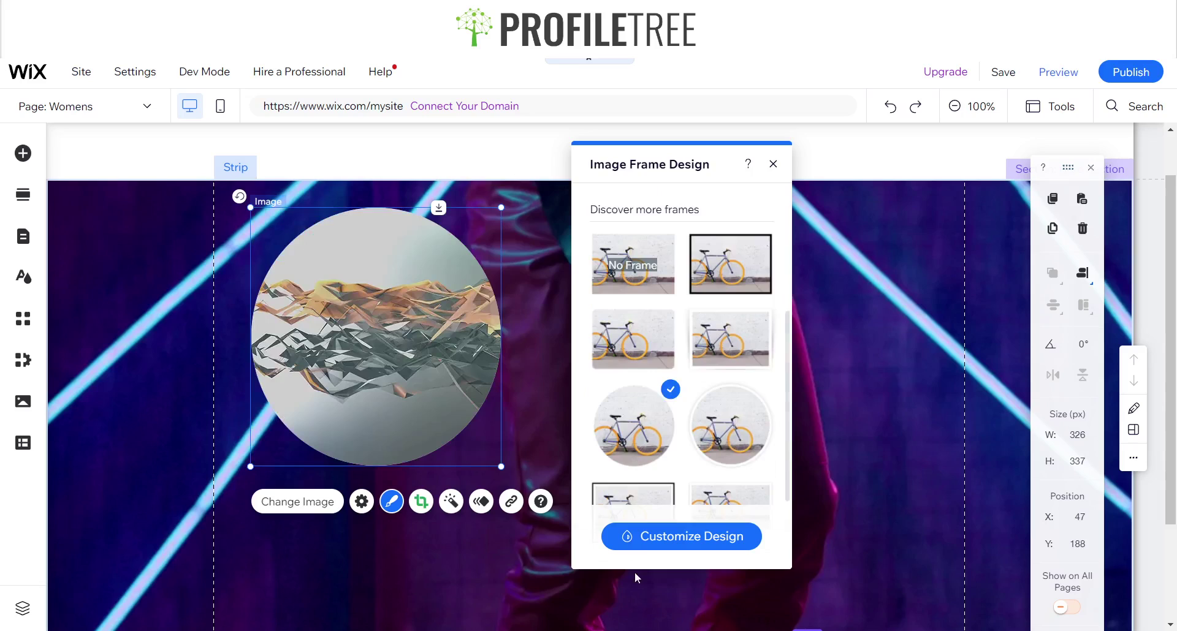
click(772, 164)
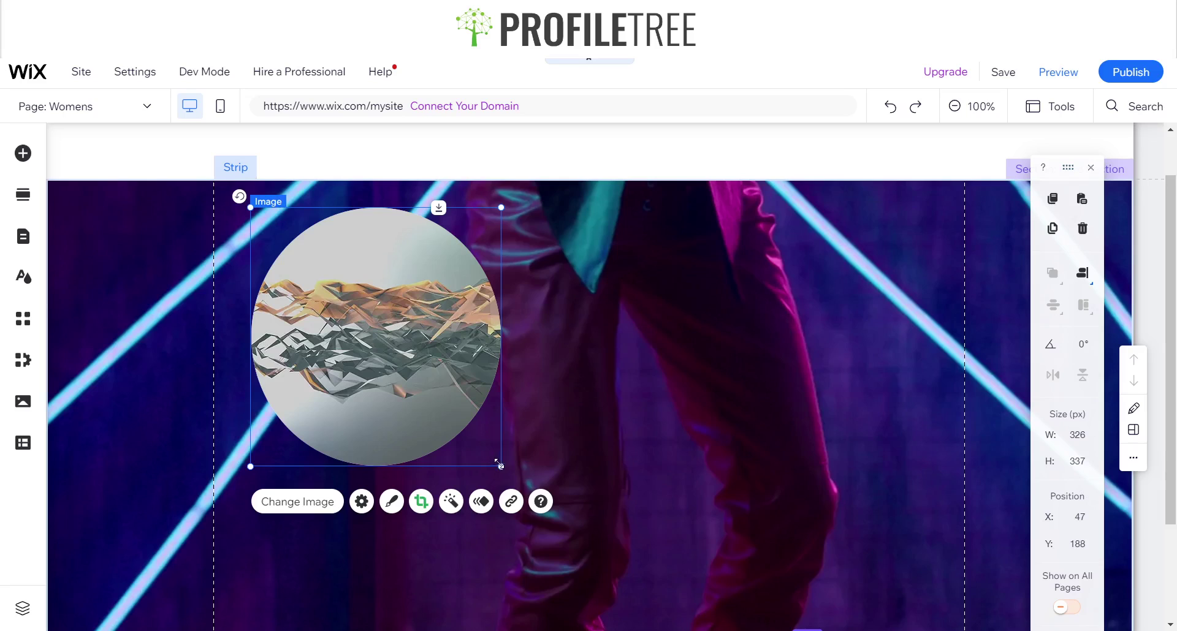
Enlarge the circular image to about 371 × 383 px and move it to about X 0, Y 201
drag(500, 466, 594, 521)
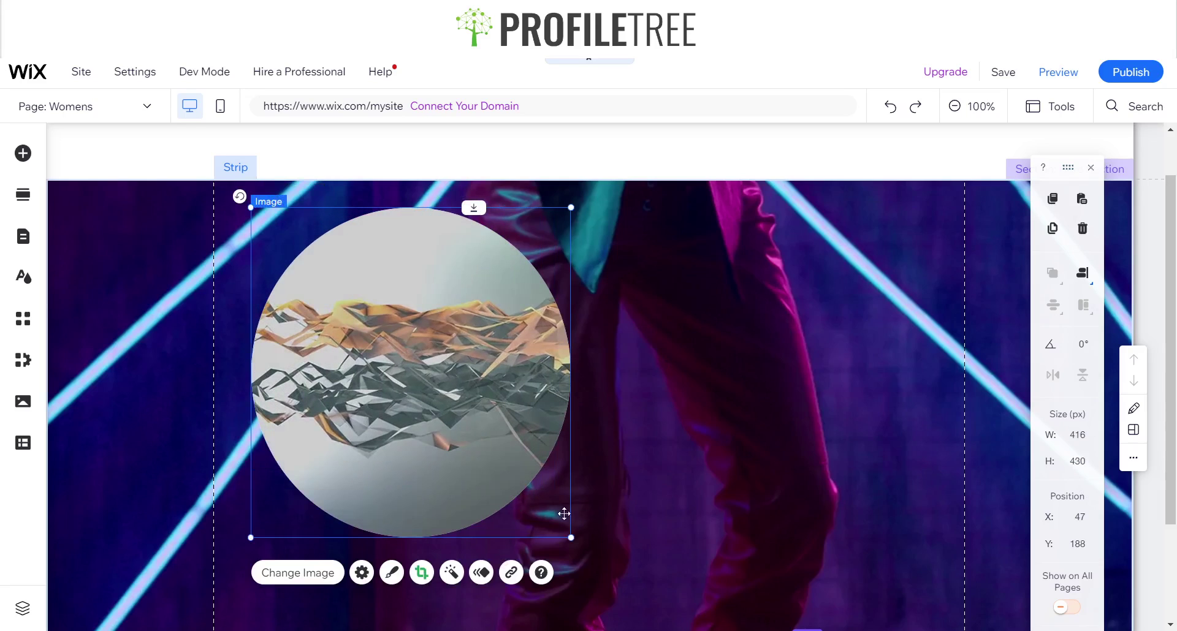
drag(571, 537, 539, 500)
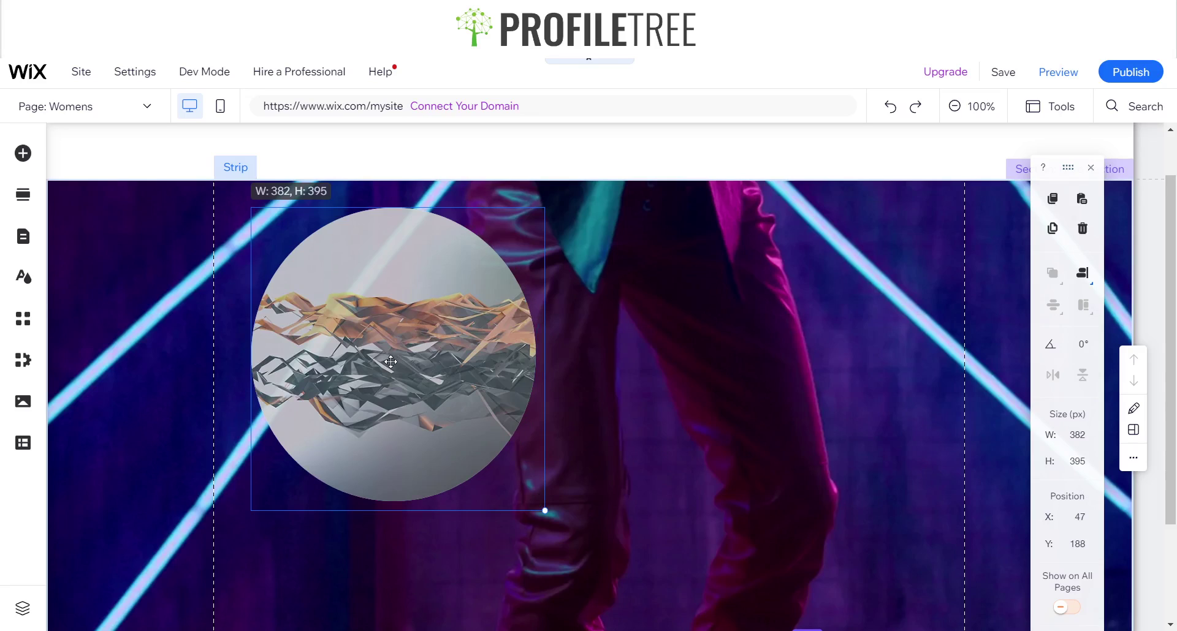
click(362, 396)
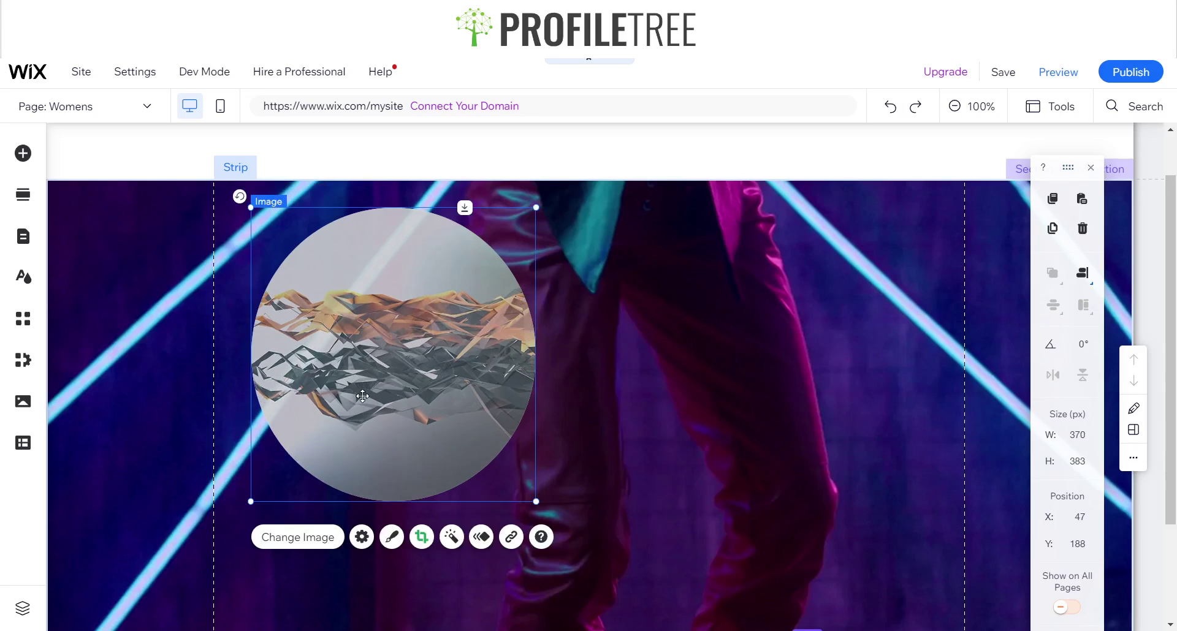
drag(362, 396, 463, 384)
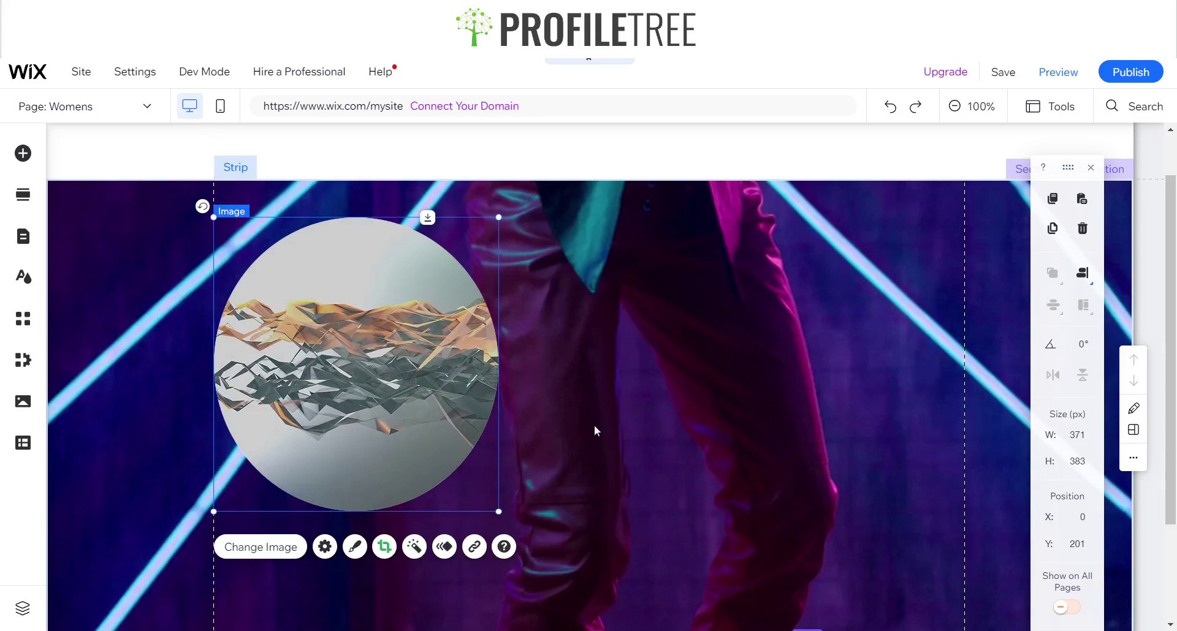
Open the image chooser for the circular image and search the Unsplash library for "Fashion"
click(277, 544)
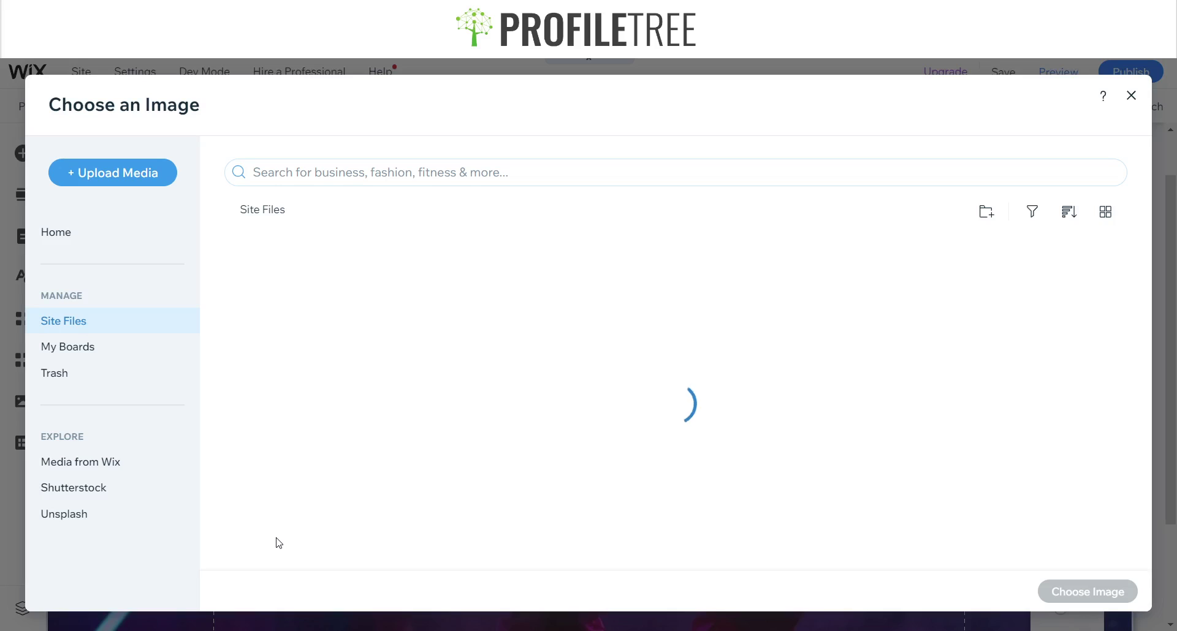
click(97, 509)
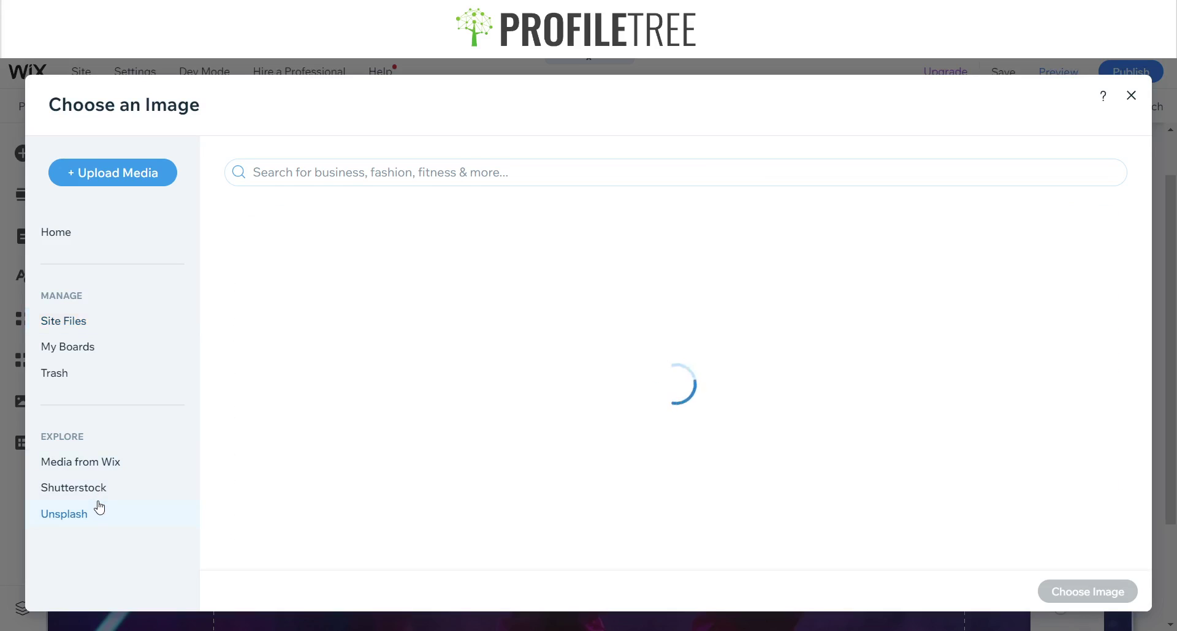
click(297, 178)
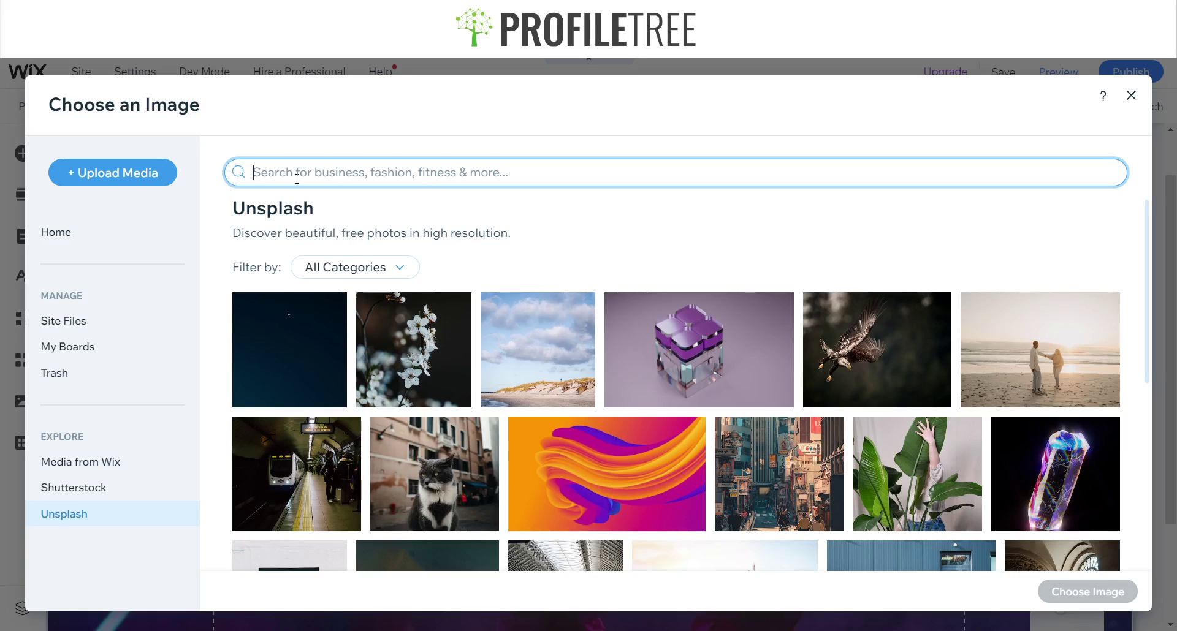
text(Fashion)
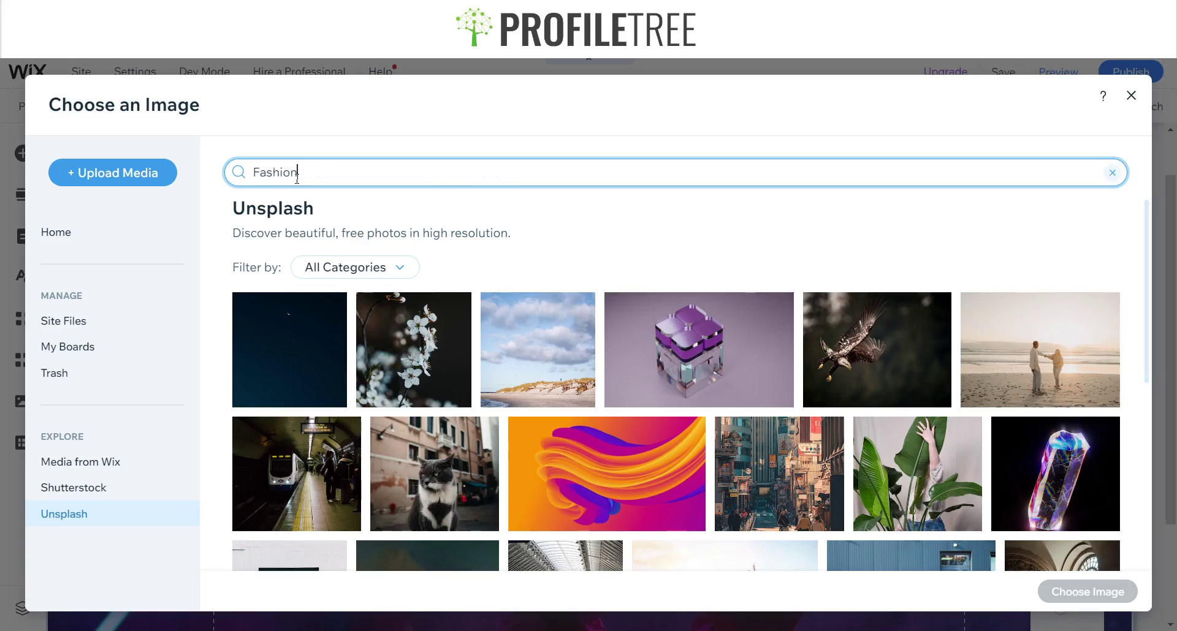
key(Return)
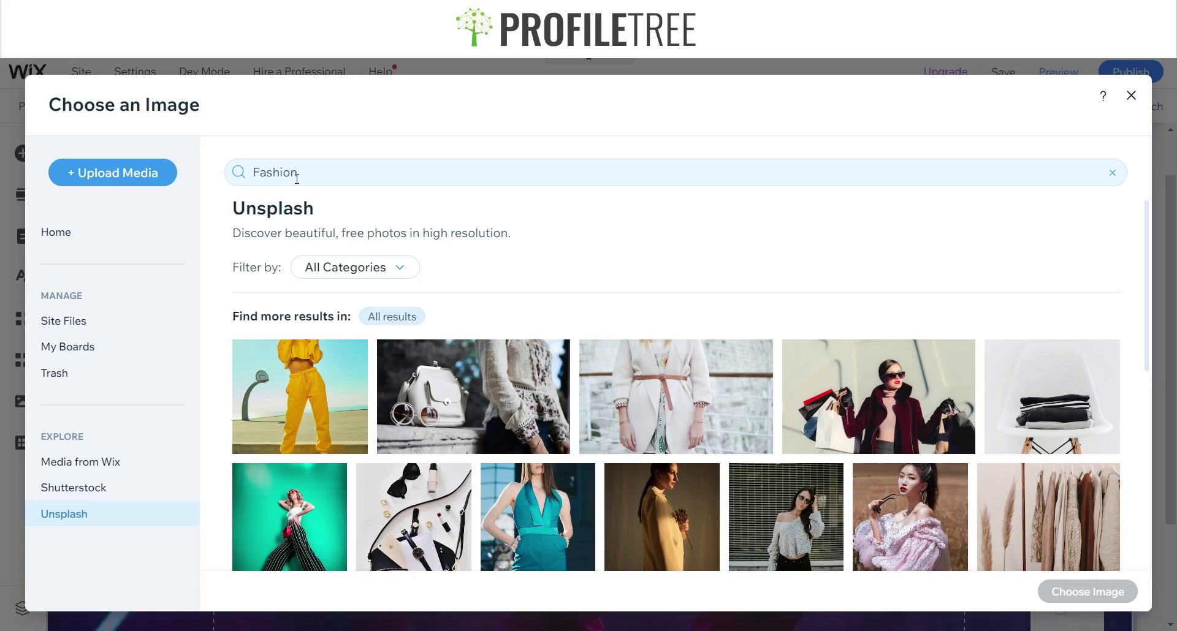
Replace the circular image's picture with the Unsplash photo of legs wearing dark green high-top sneakers
scroll(674, 398, down, 2)
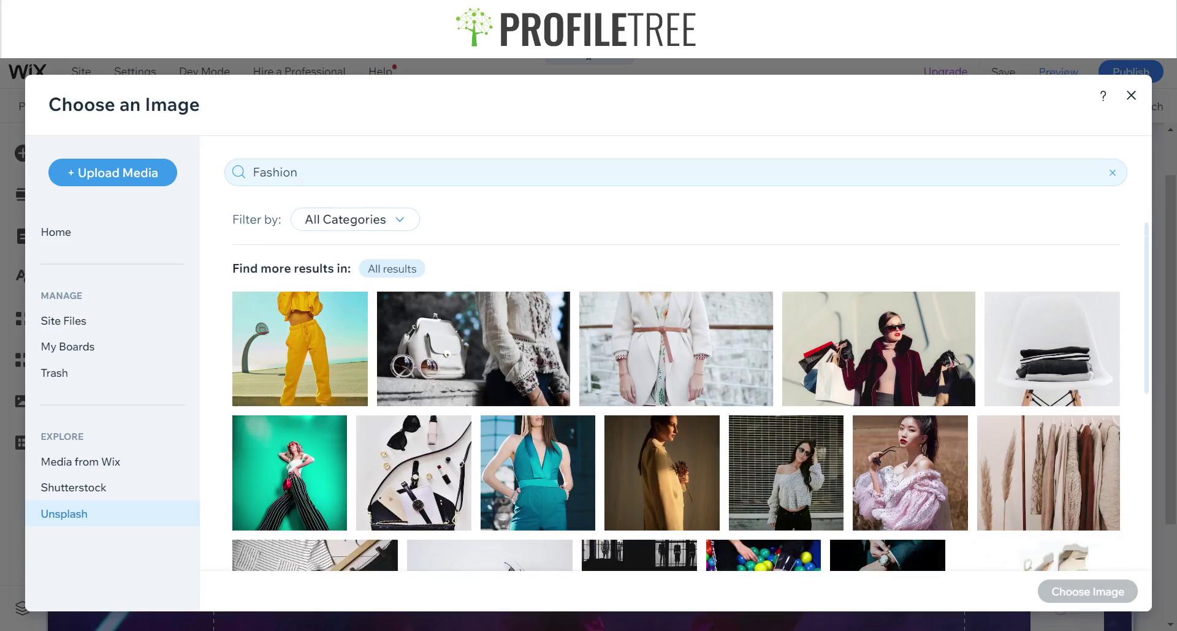
scroll(674, 404, down, 2)
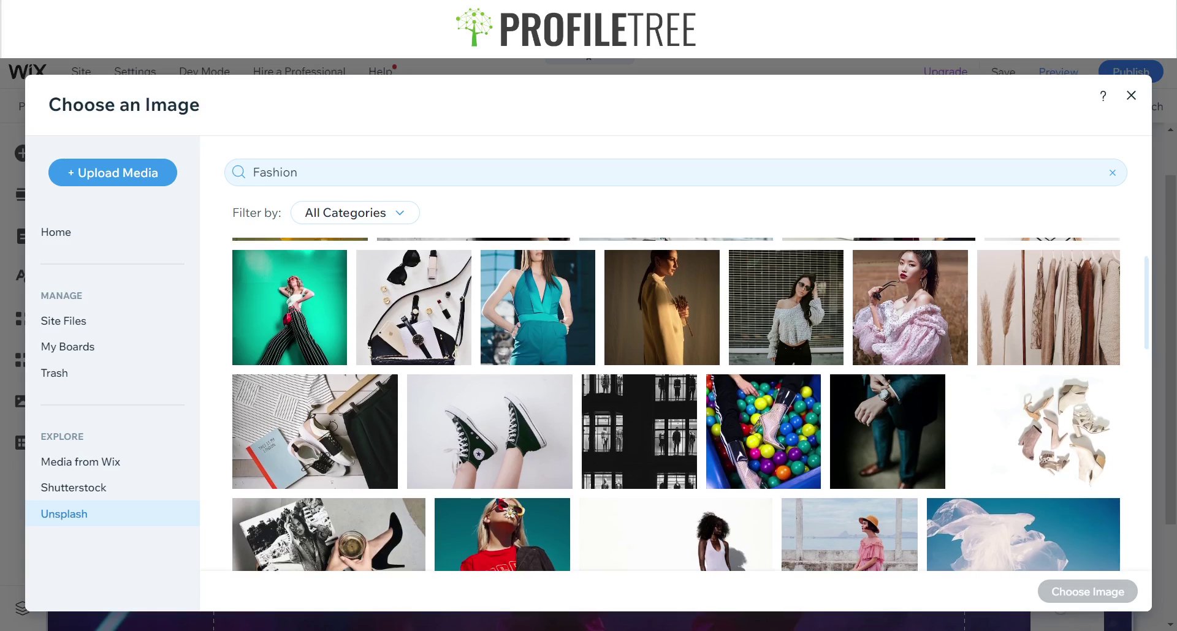
click(489, 432)
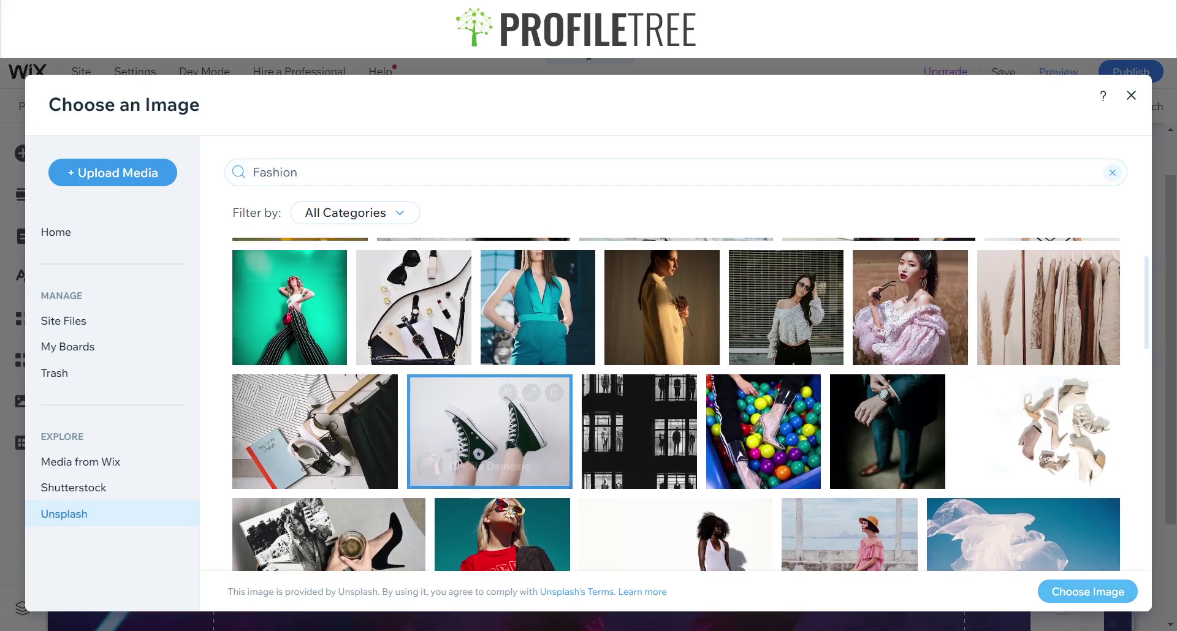
click(1087, 591)
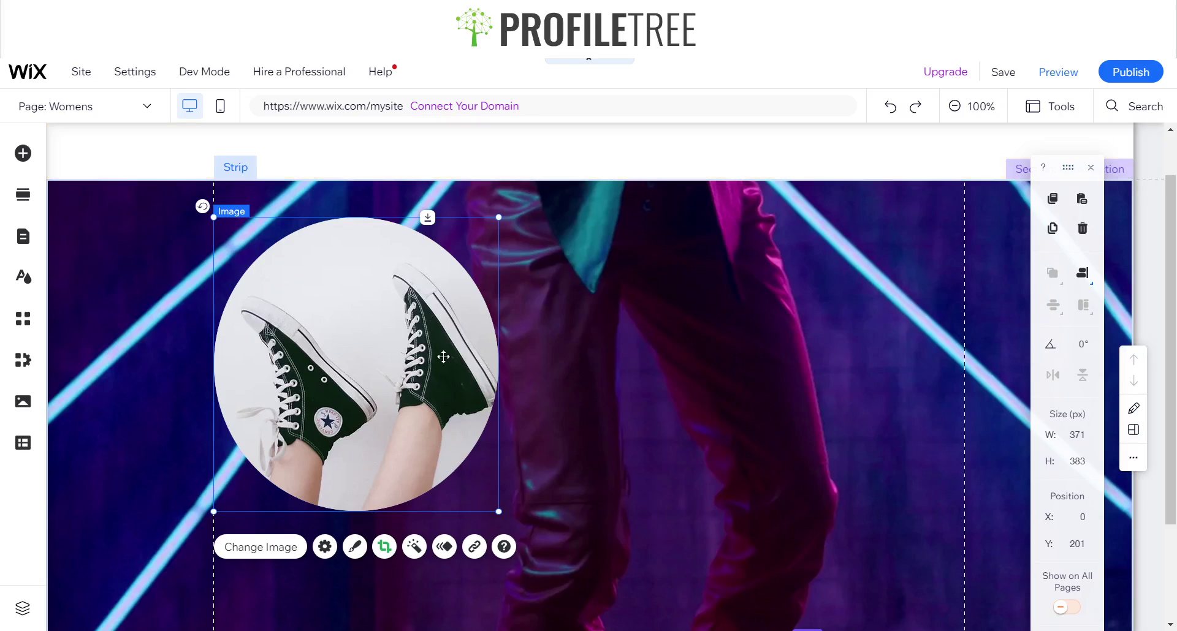
Duplicate the circular sneaker image and place the copy at about X 144, Y 287
click(651, 420)
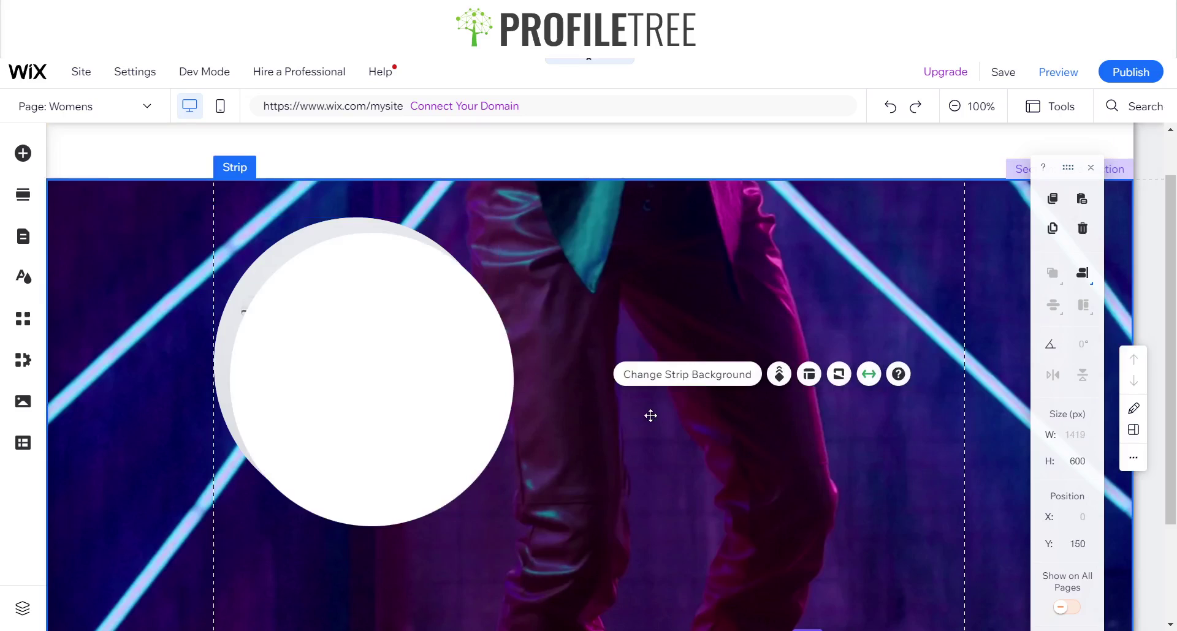
drag(353, 330, 368, 345)
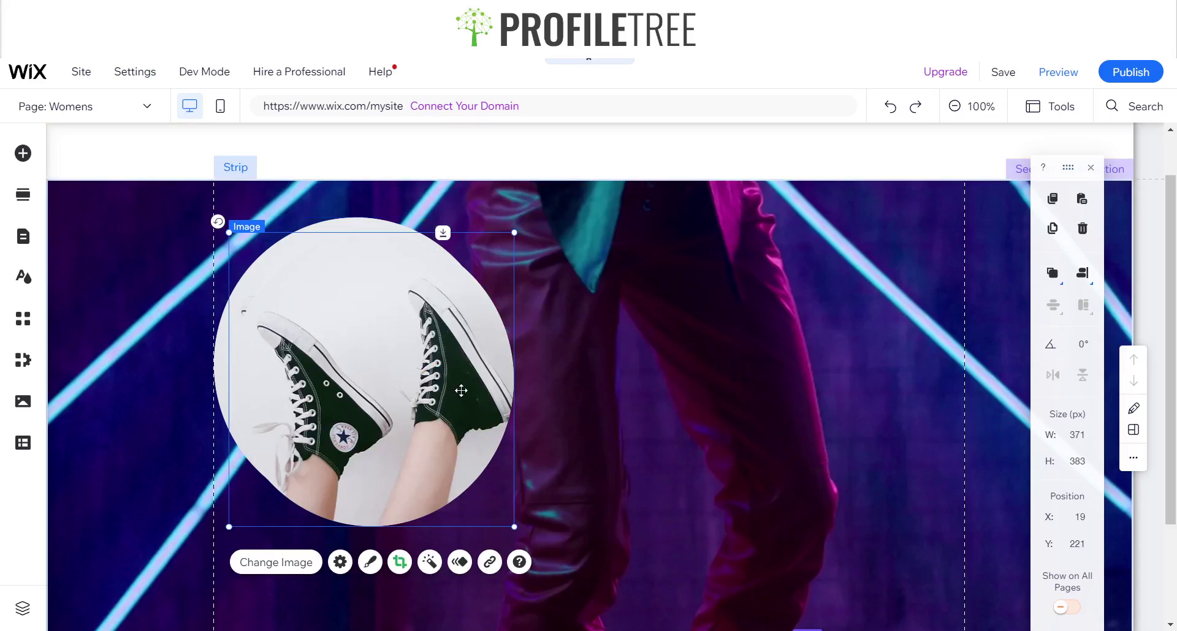
key(ctrl+c)
key(ctrl+v)
key(Left)
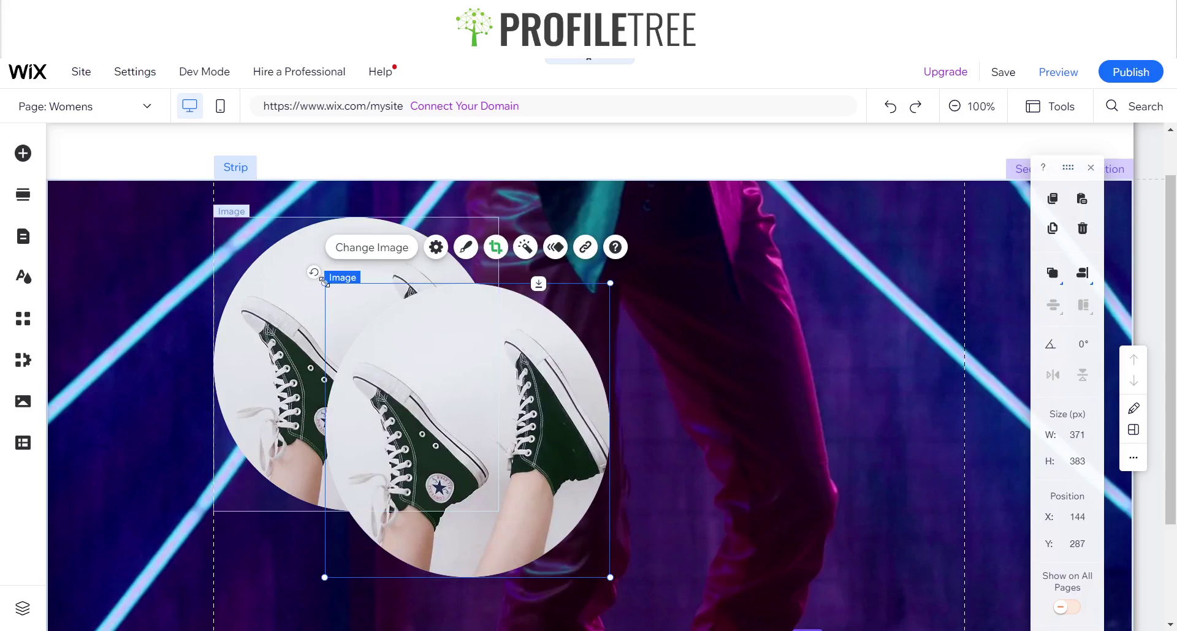
Shrink the copied circle to about 229 × 237 px and move it to about X 228, Y 465
drag(324, 283, 415, 376)
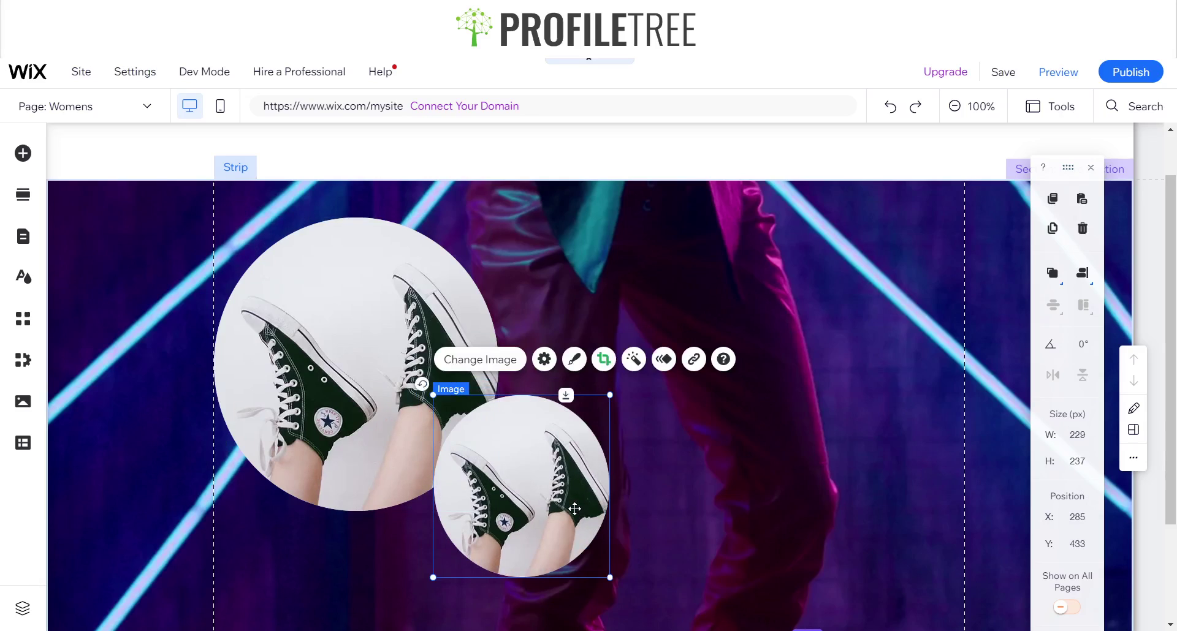
scroll(574, 509, down, 2)
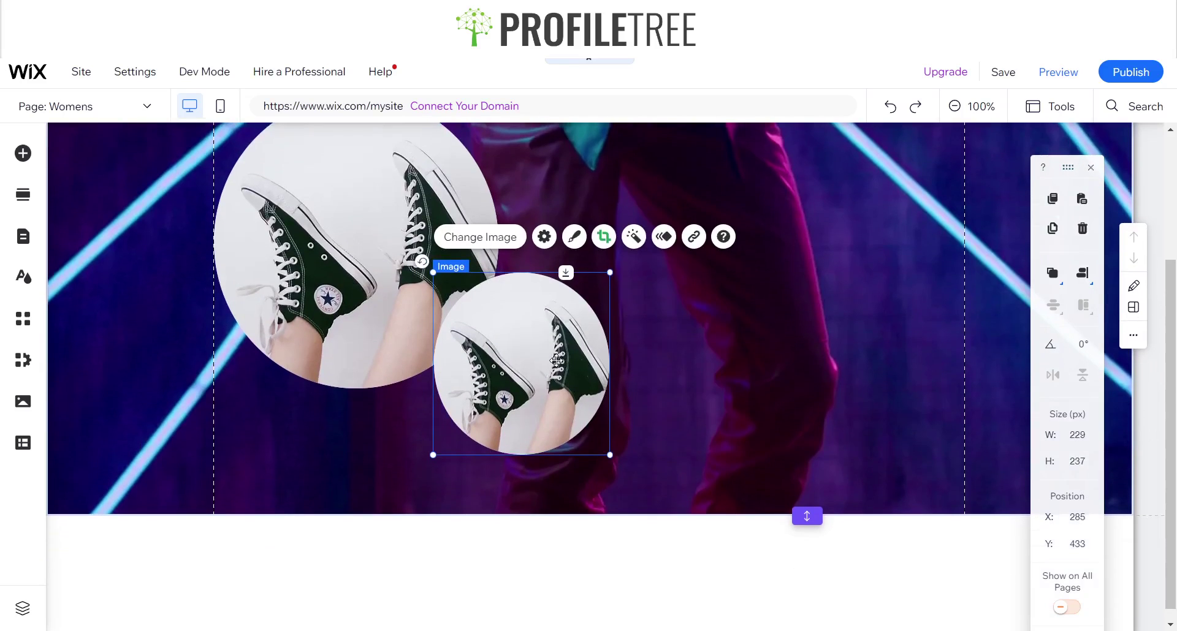
mouse_move(497, 393)
mouse_down()
mouse_move(485, 401)
mouse_move(512, 385)
mouse_up()
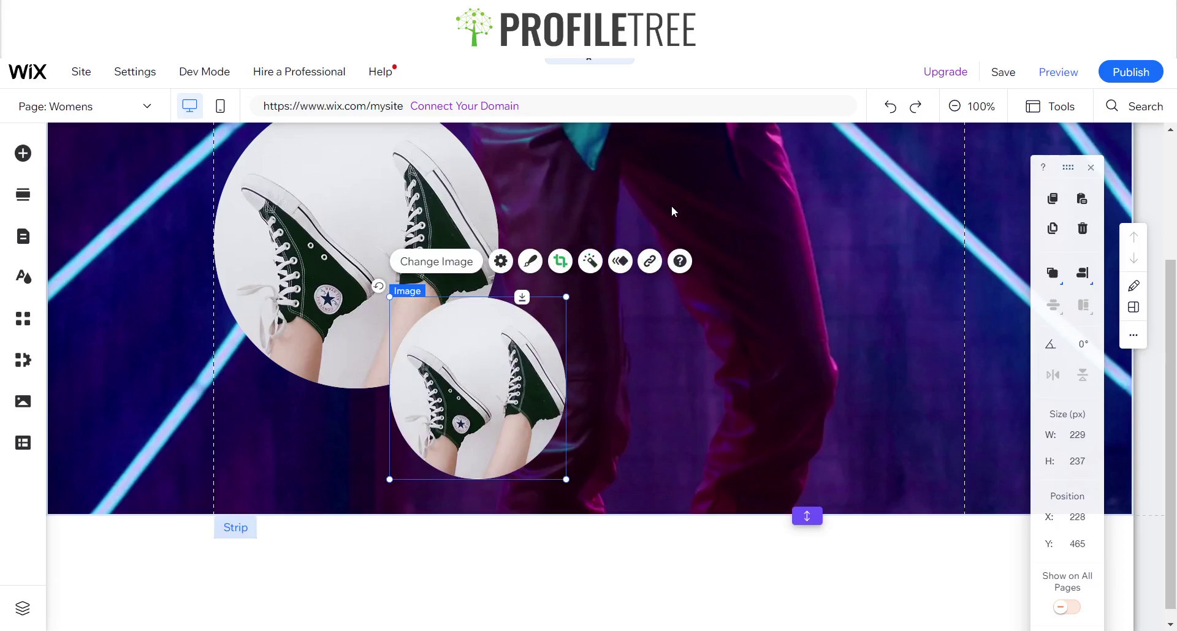
Move the large sneaker circle slightly upward and the small circle to about X 202, Y 441
scroll(386, 281, up, 1)
scroll(378, 285, up, 1)
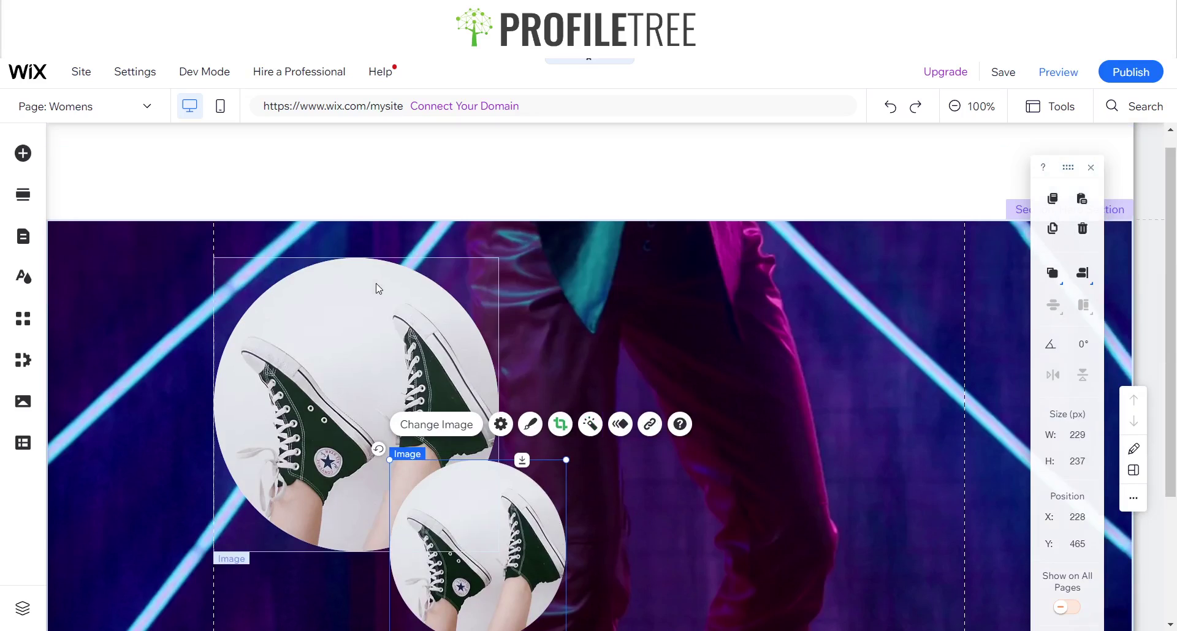
click(355, 337)
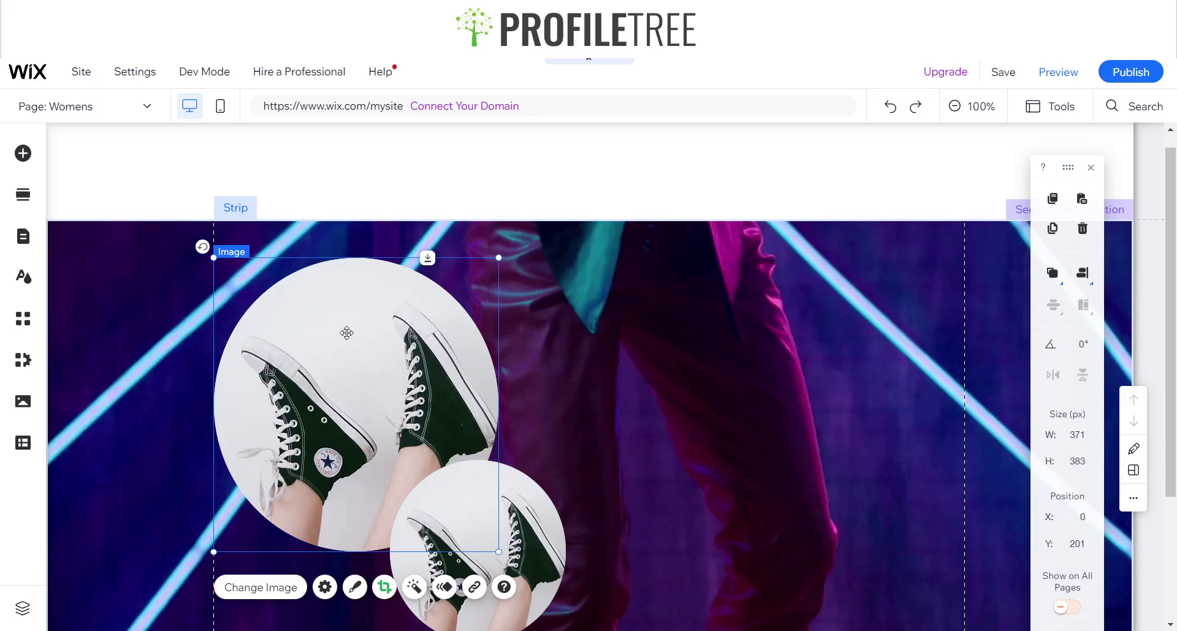
drag(347, 332, 346, 319)
click(518, 499)
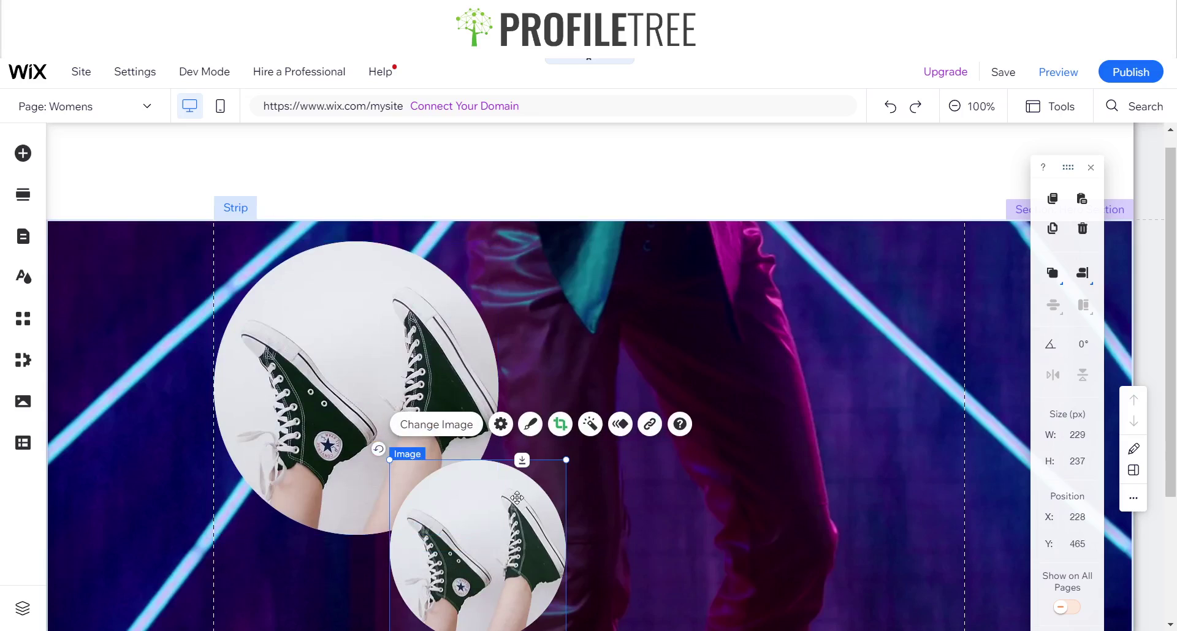
drag(518, 494, 502, 485)
scroll(643, 470, down, 1)
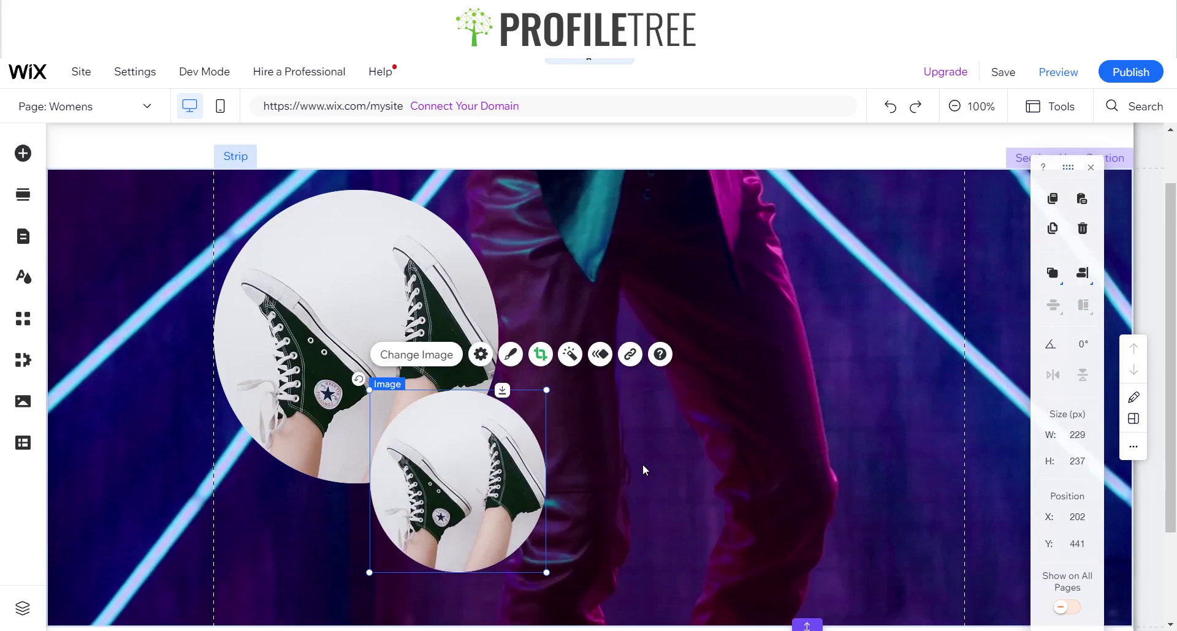
Replace the small circle's picture with the Unsplash fashion photo of the person in a yellow outfit
scroll(643, 470, down, 1)
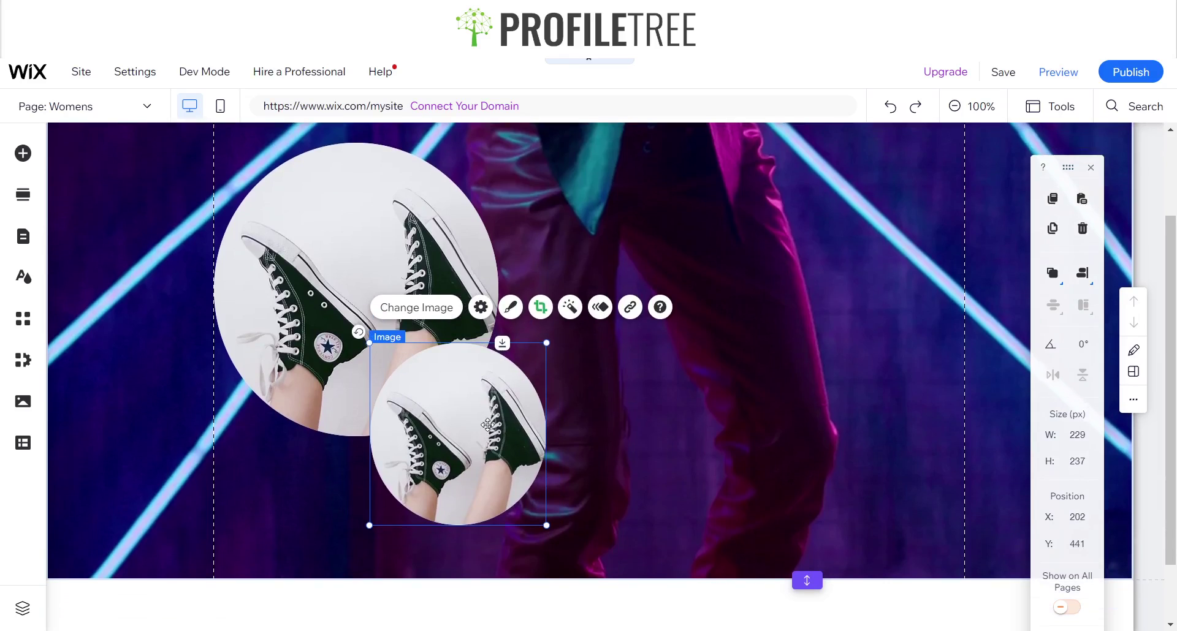
click(416, 308)
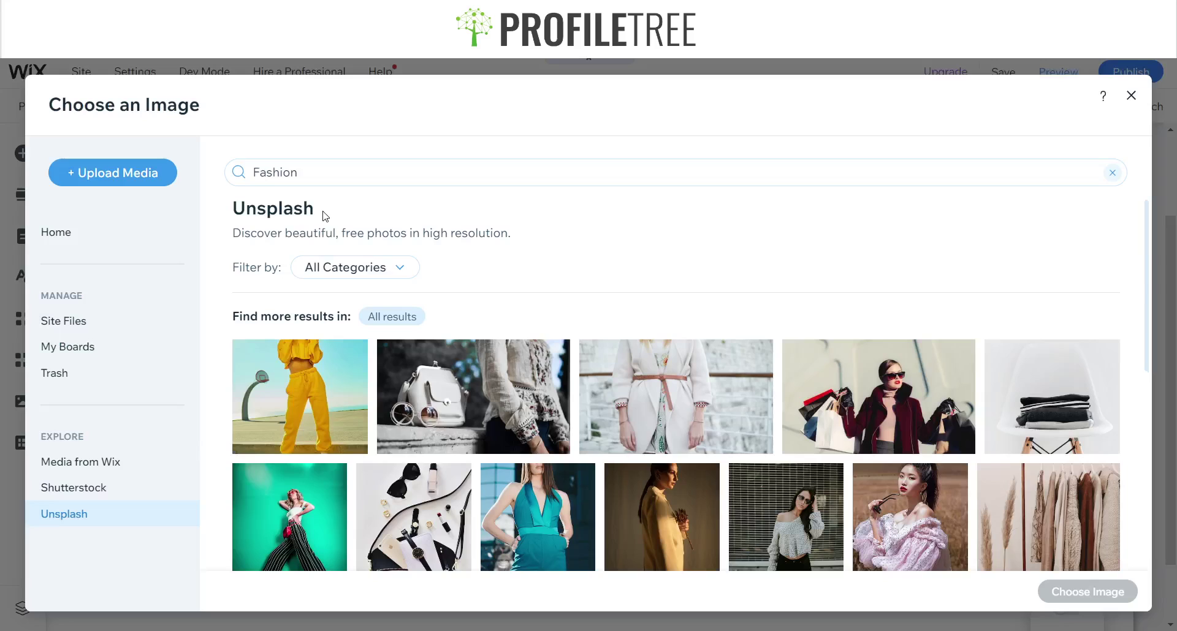
mouse_move(330, 413)
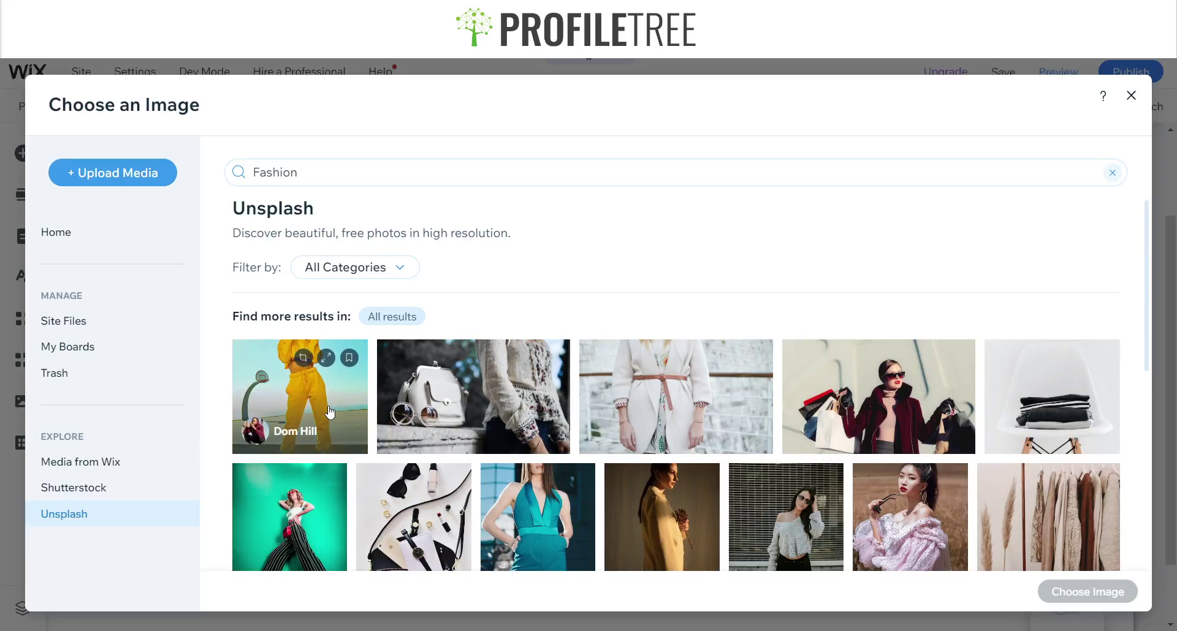
scroll(329, 413, down, 1)
scroll(330, 413, down, 1)
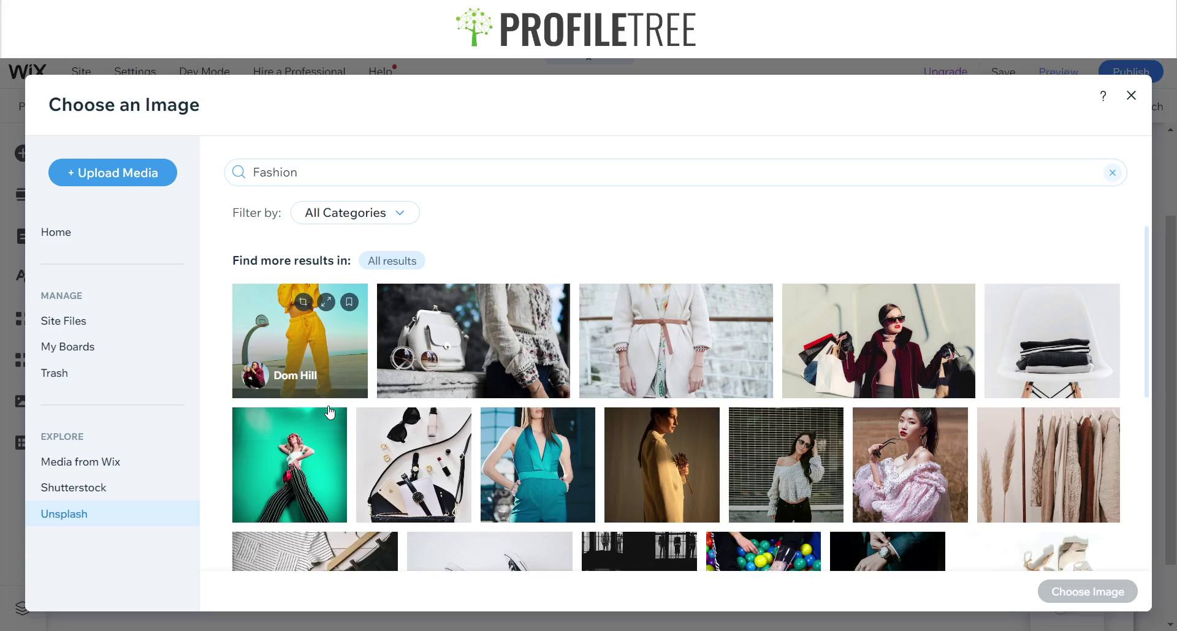
scroll(282, 341, down, 5)
click(282, 342)
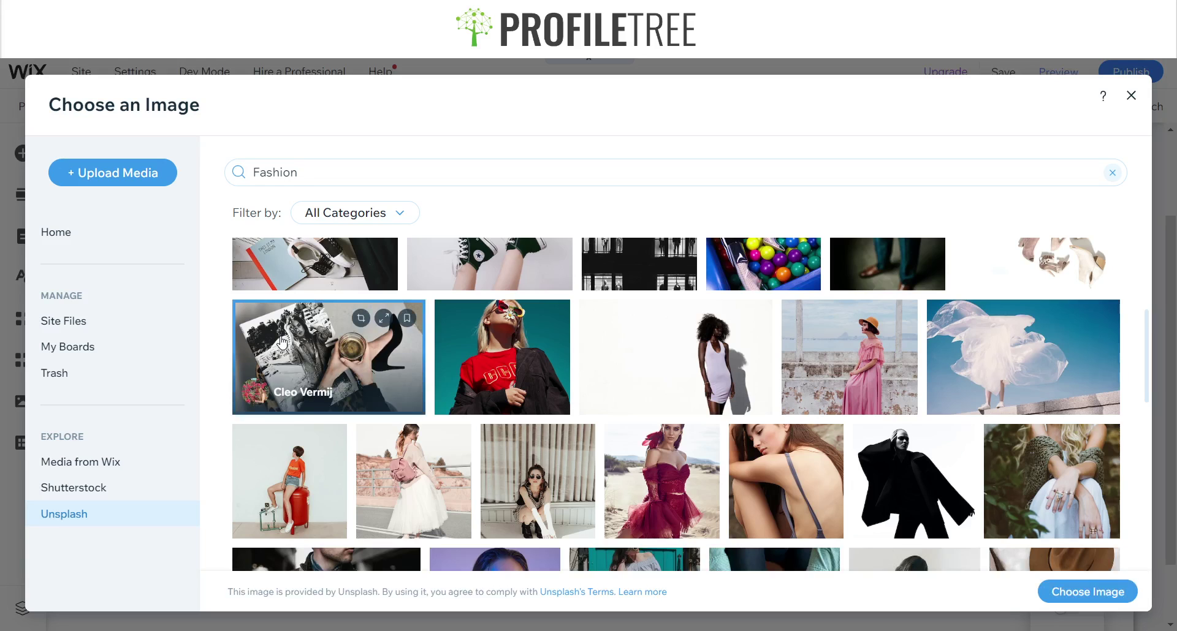
scroll(282, 342, up, 4)
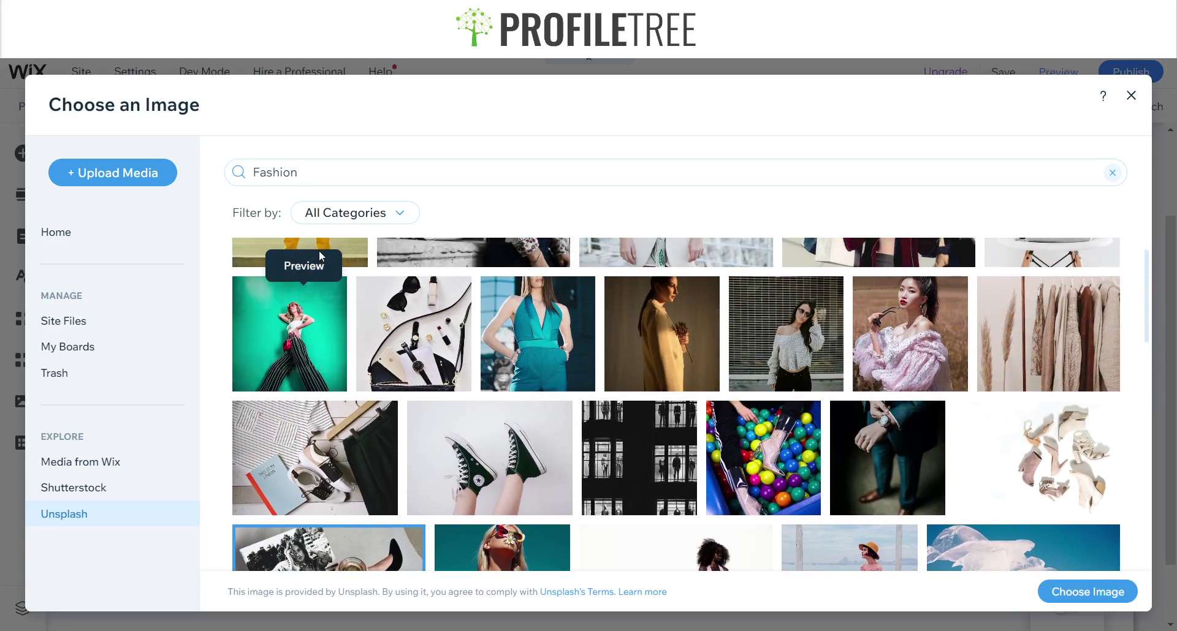
click(335, 259)
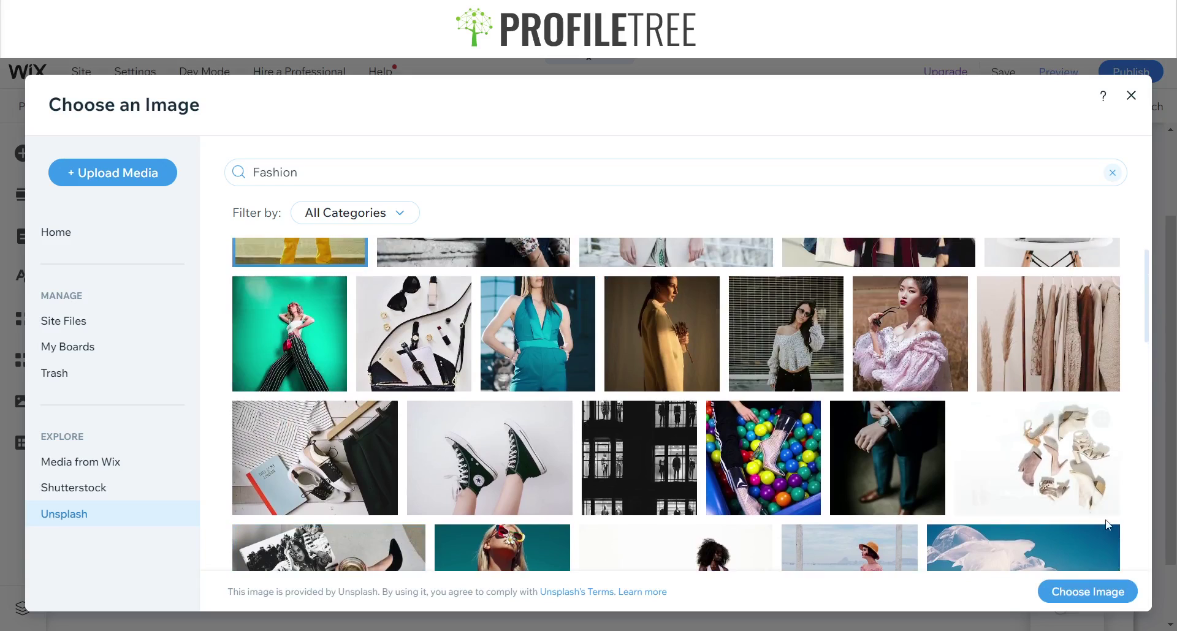
click(1096, 592)
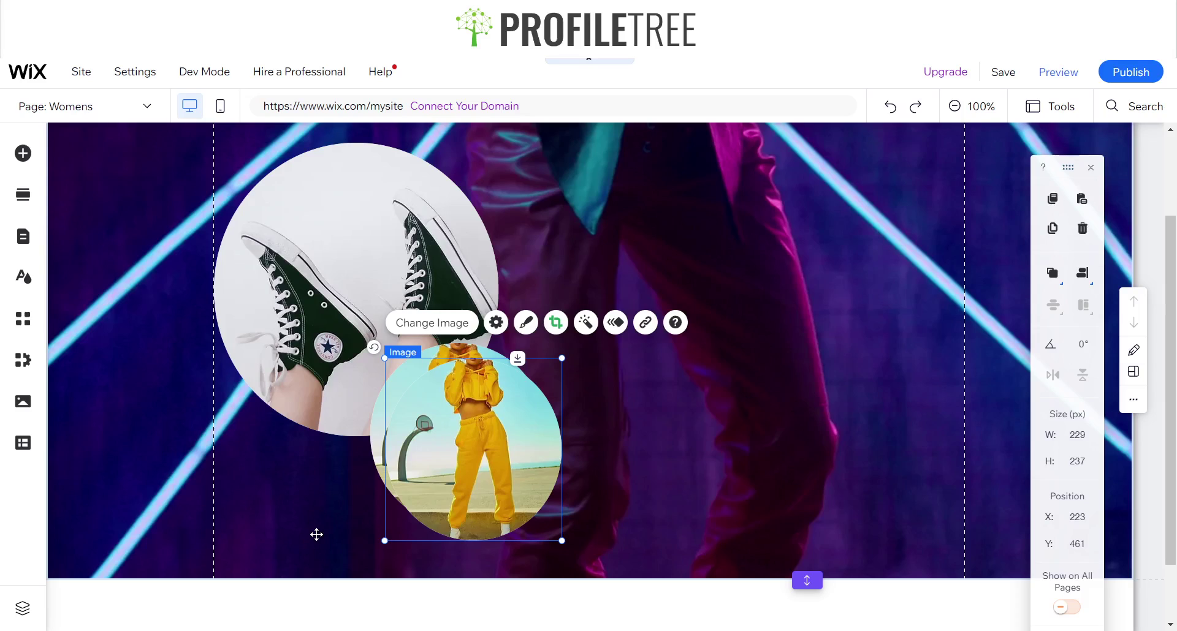
Duplicate the yellow-outfit circle and move the copy below it to about X 123, Y 630
drag(463, 471, 360, 589)
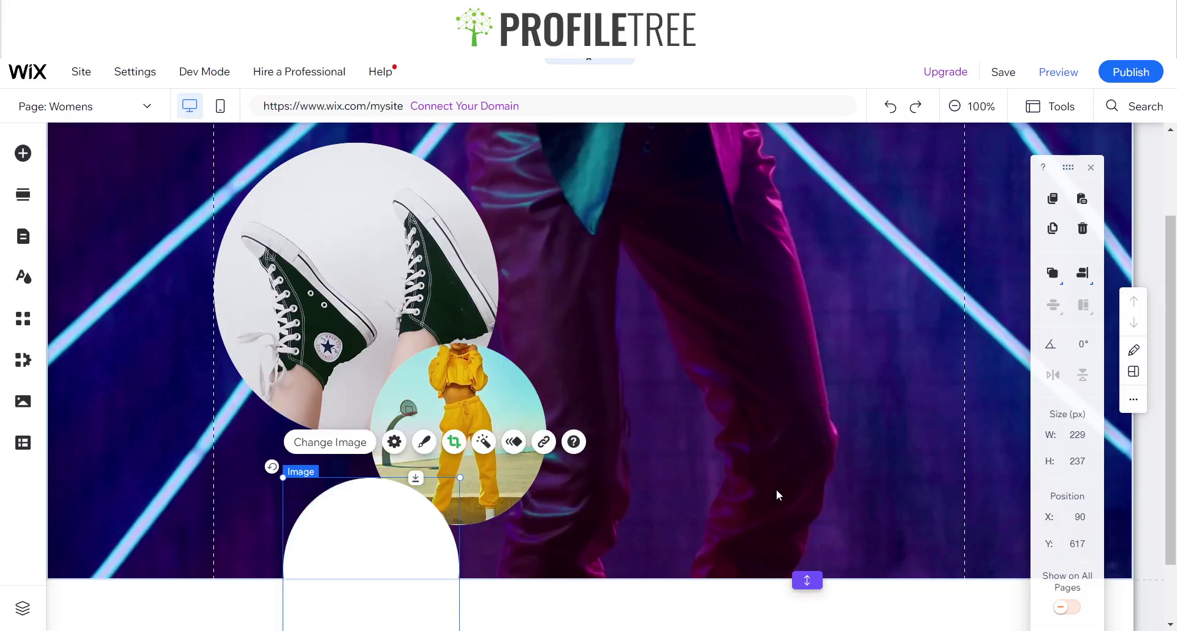
scroll(777, 495, down, 1)
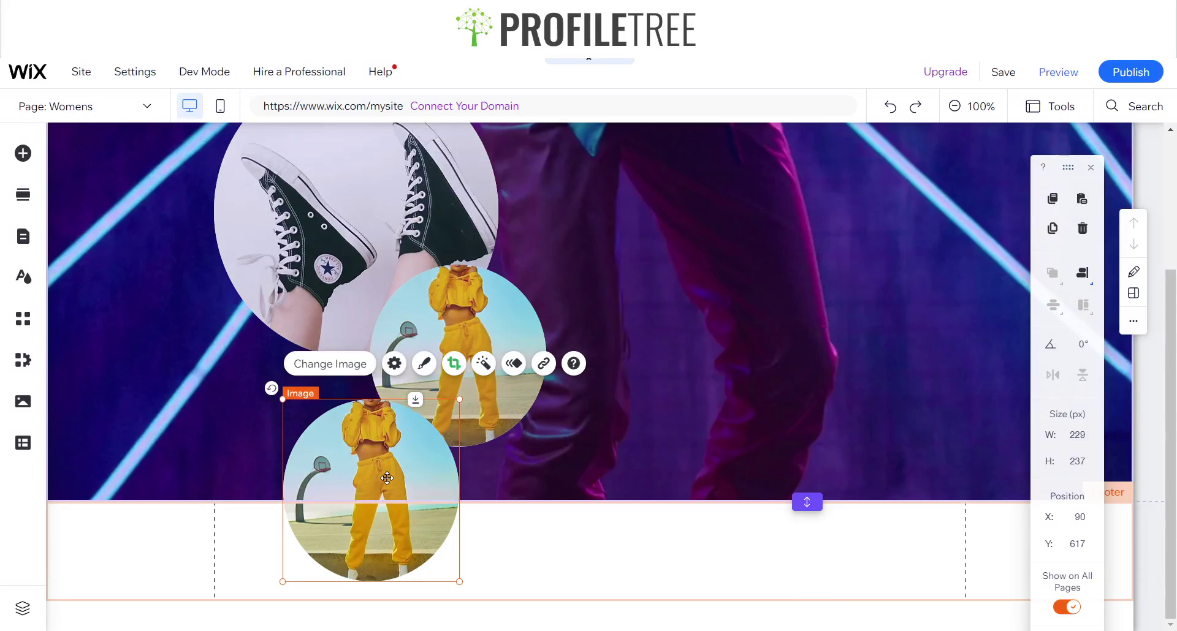
drag(357, 478, 413, 473)
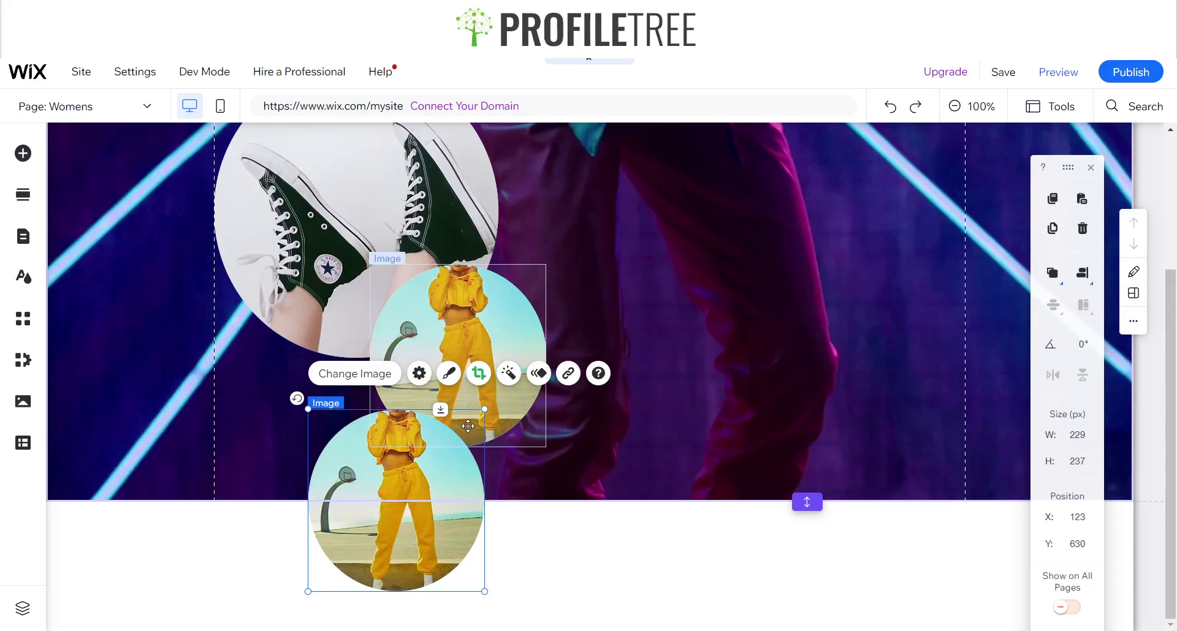
Shrink the lower yellow-outfit circle slightly and move it up so it overlaps the bottom edge of the circle above
drag(484, 409, 467, 428)
click(401, 492)
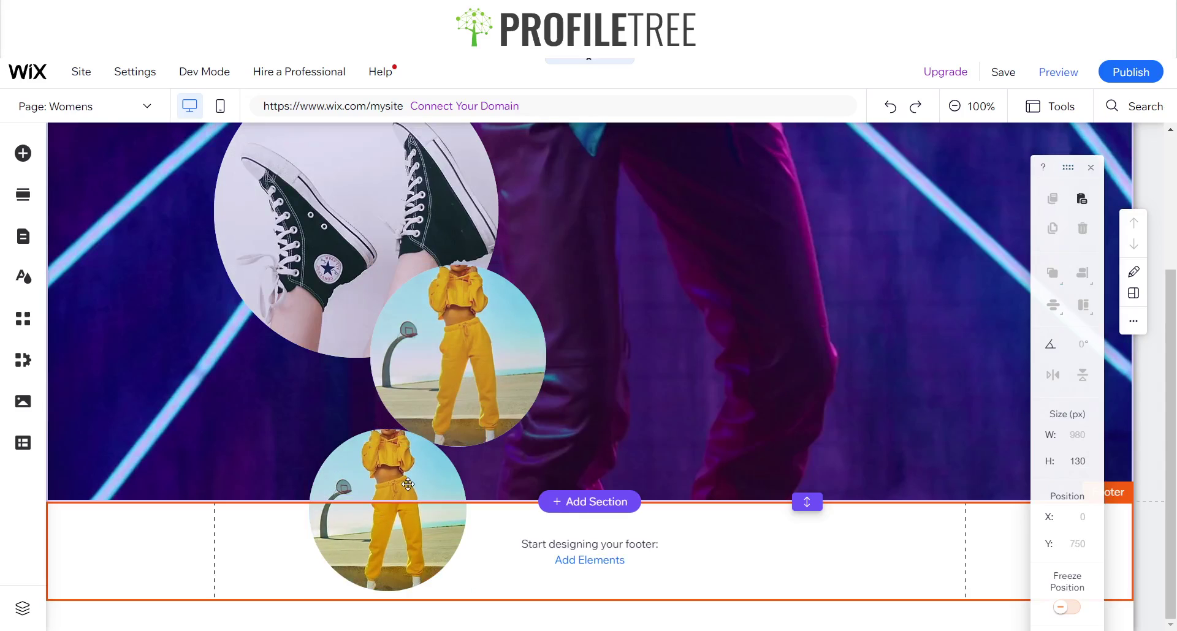
click(434, 466)
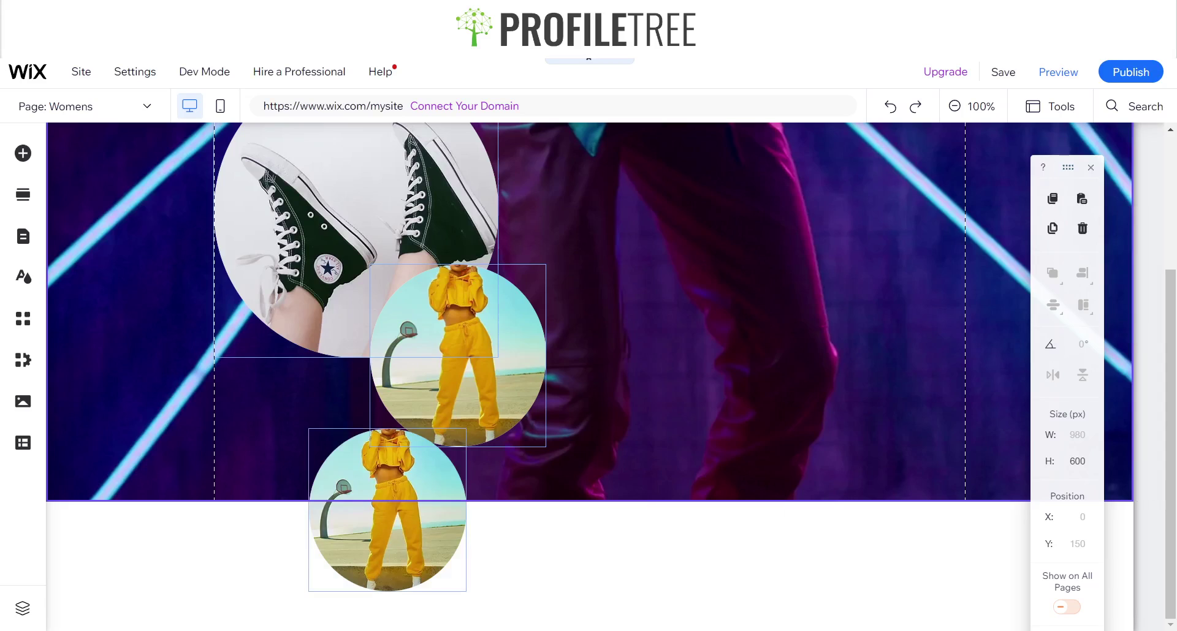
drag(434, 466, 446, 448)
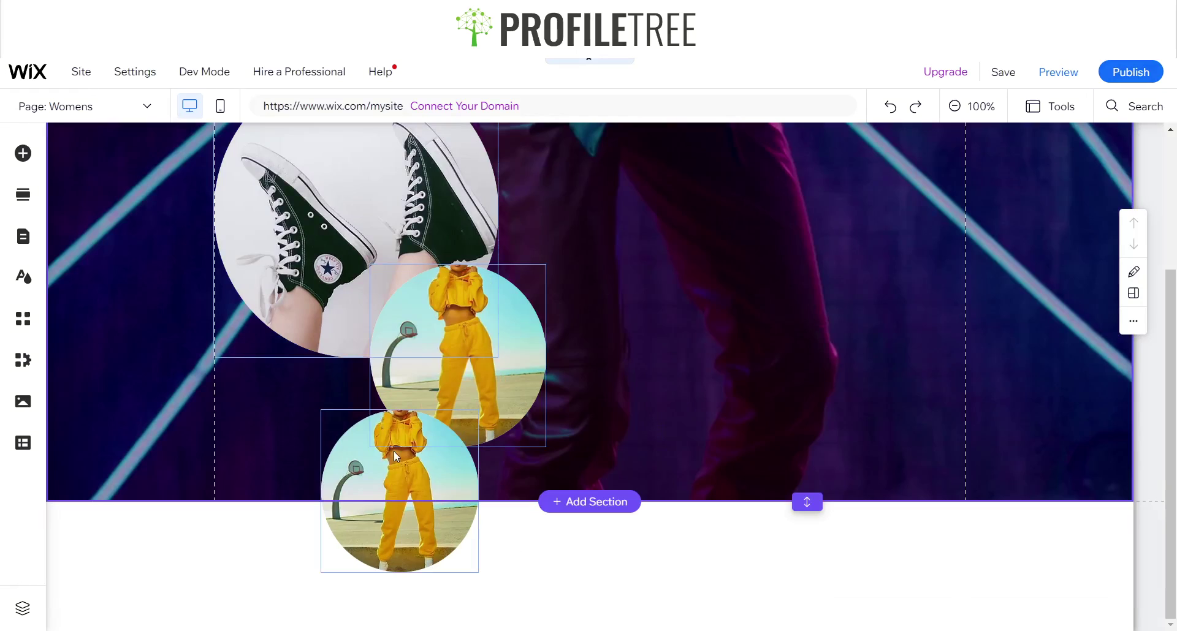
Replace the lowest circle's picture with the Unsplash fashion photo of the person in a red top sitting on a red barrel
click(393, 451)
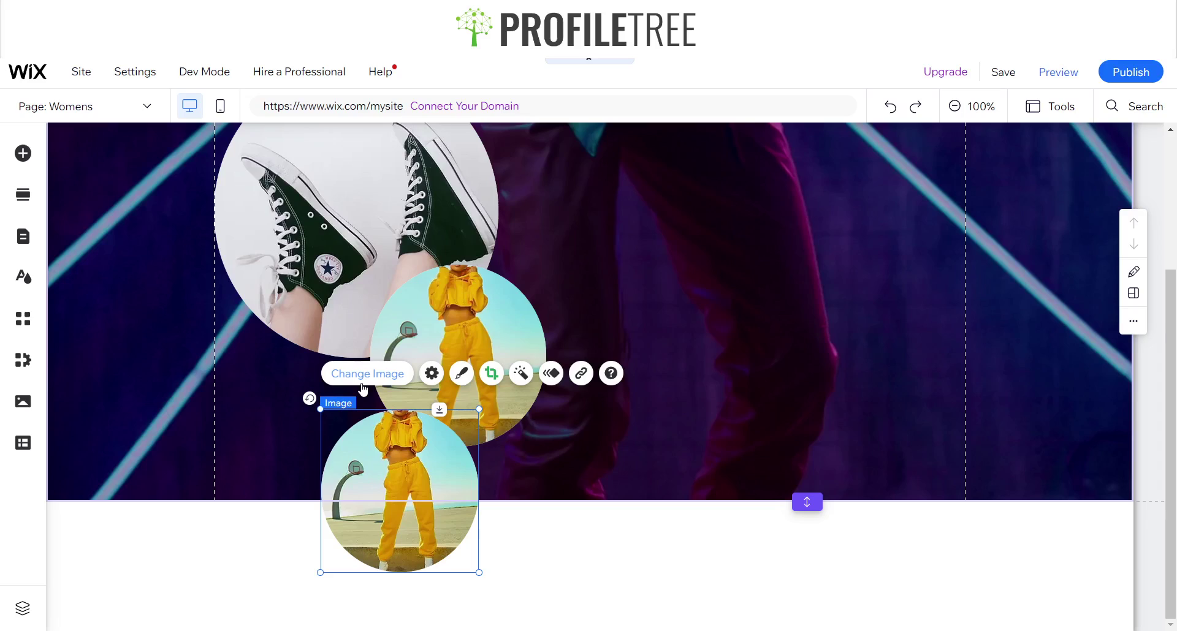
click(367, 374)
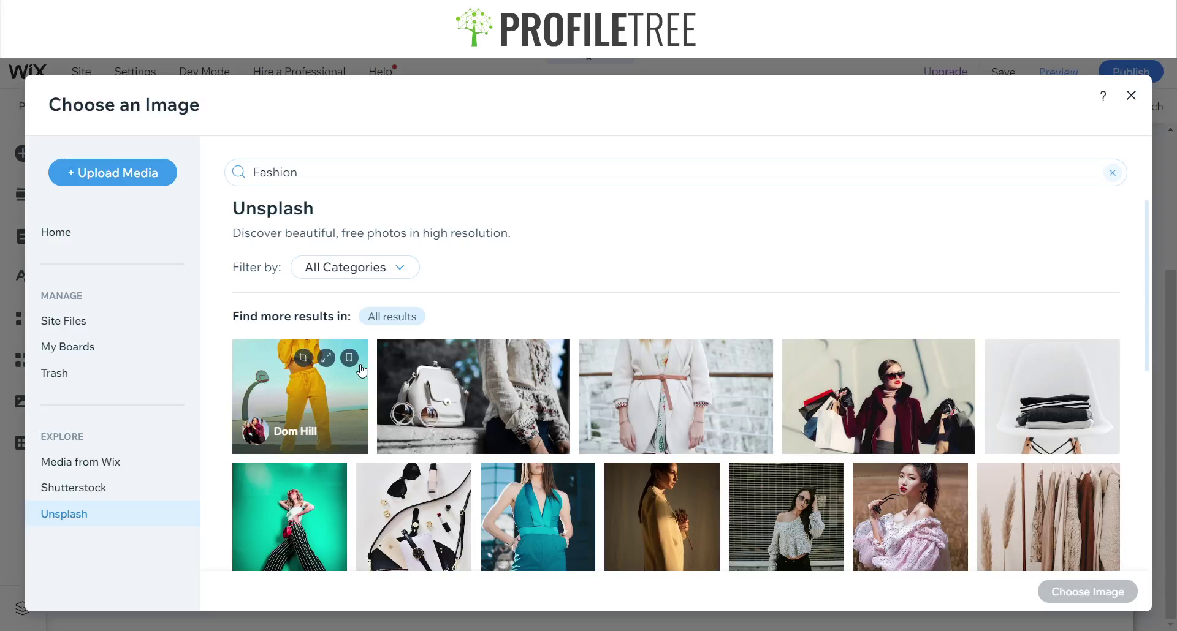
scroll(774, 437, down, 1)
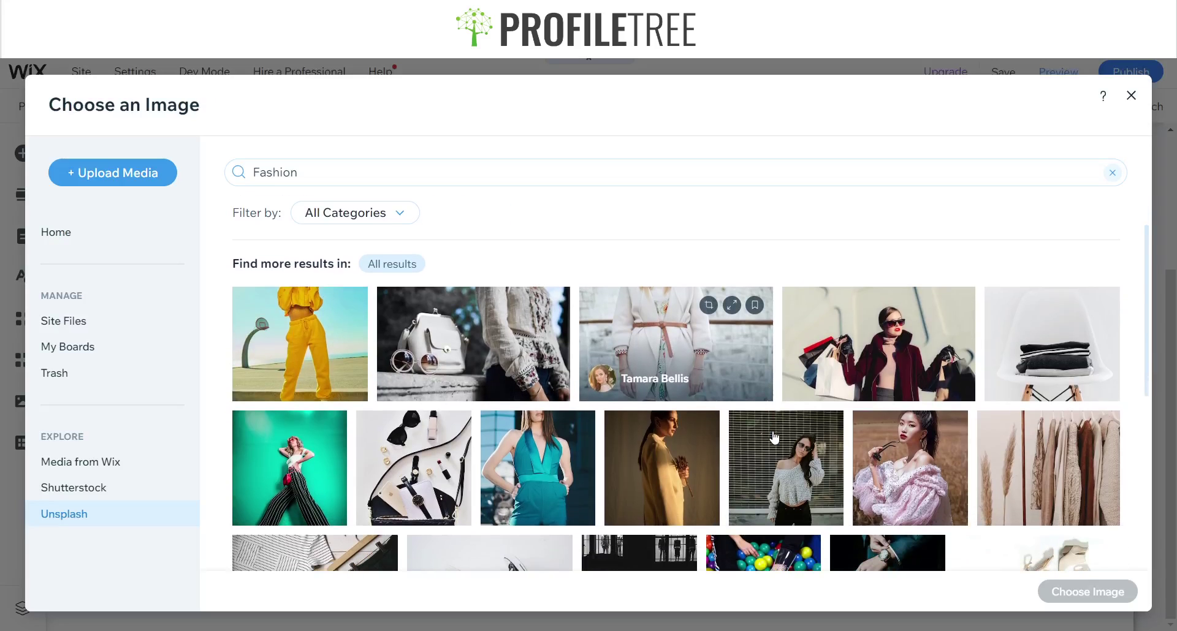
scroll(774, 437, down, 7)
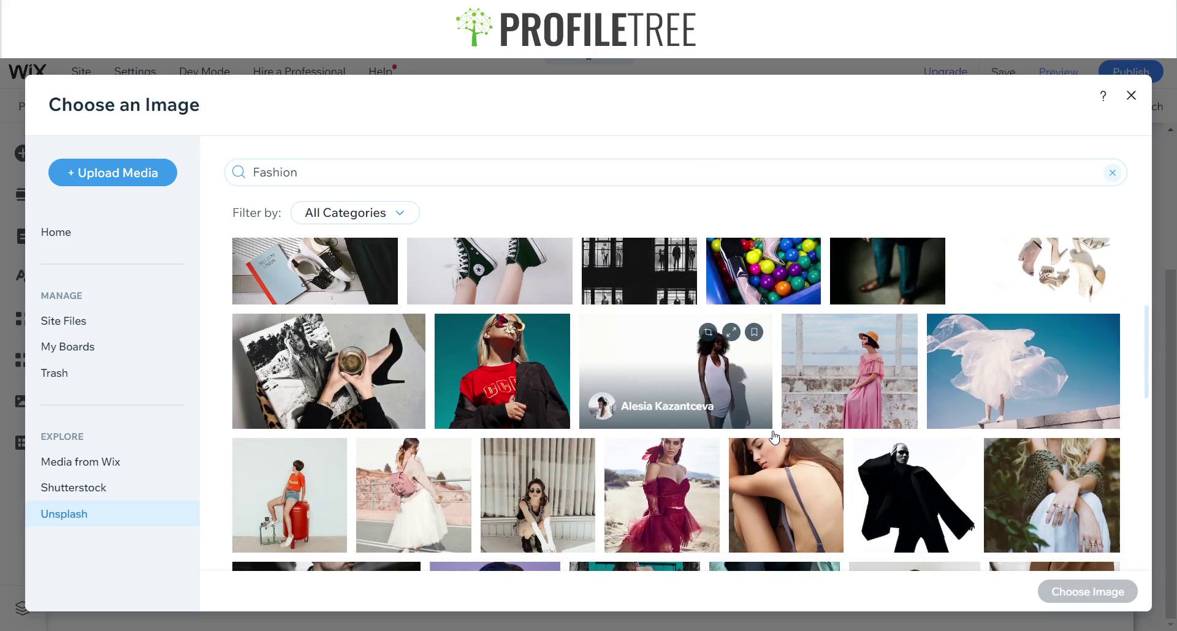
scroll(774, 437, down, 2)
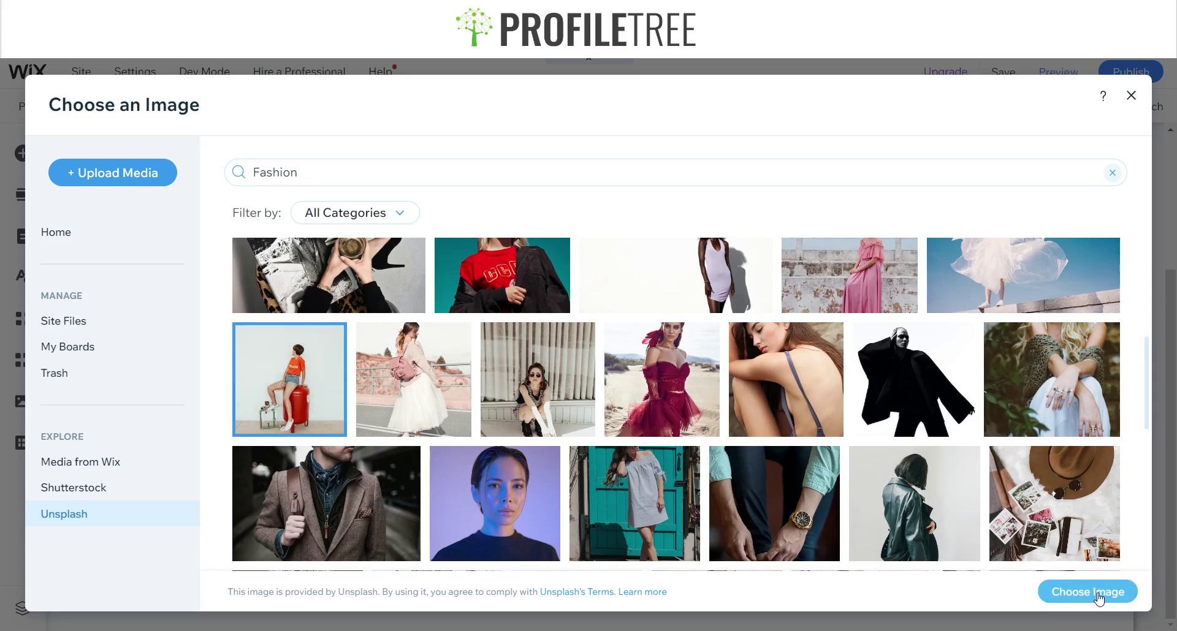
click(1098, 592)
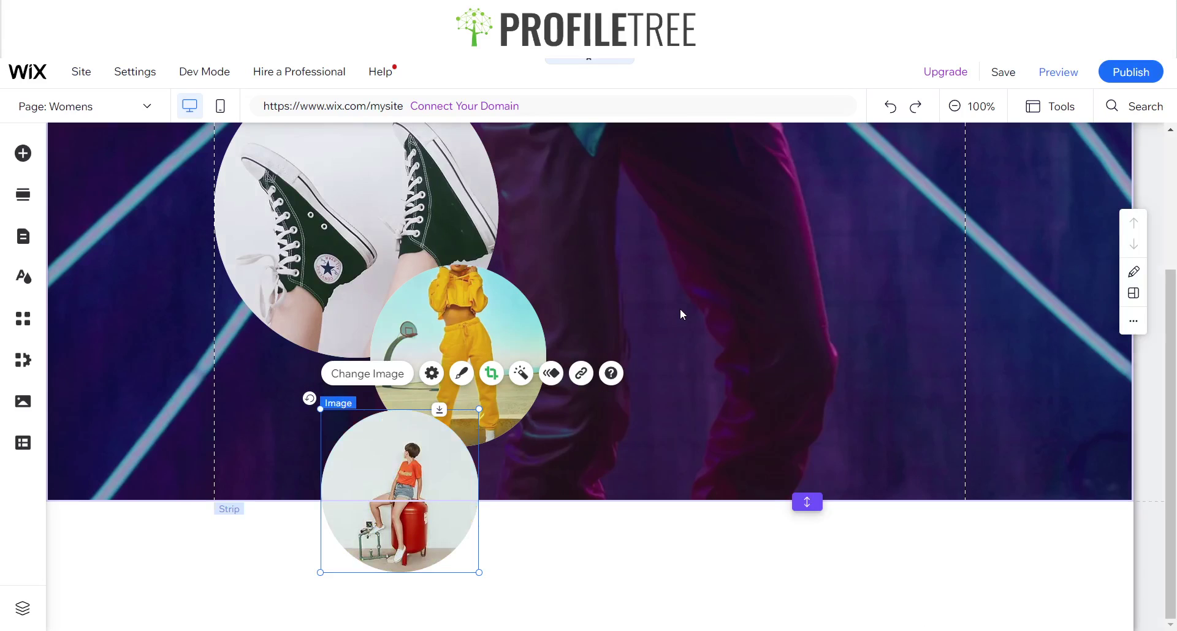
Preview the Womens page to check how the three overlapping circles look over the video strip
click(680, 312)
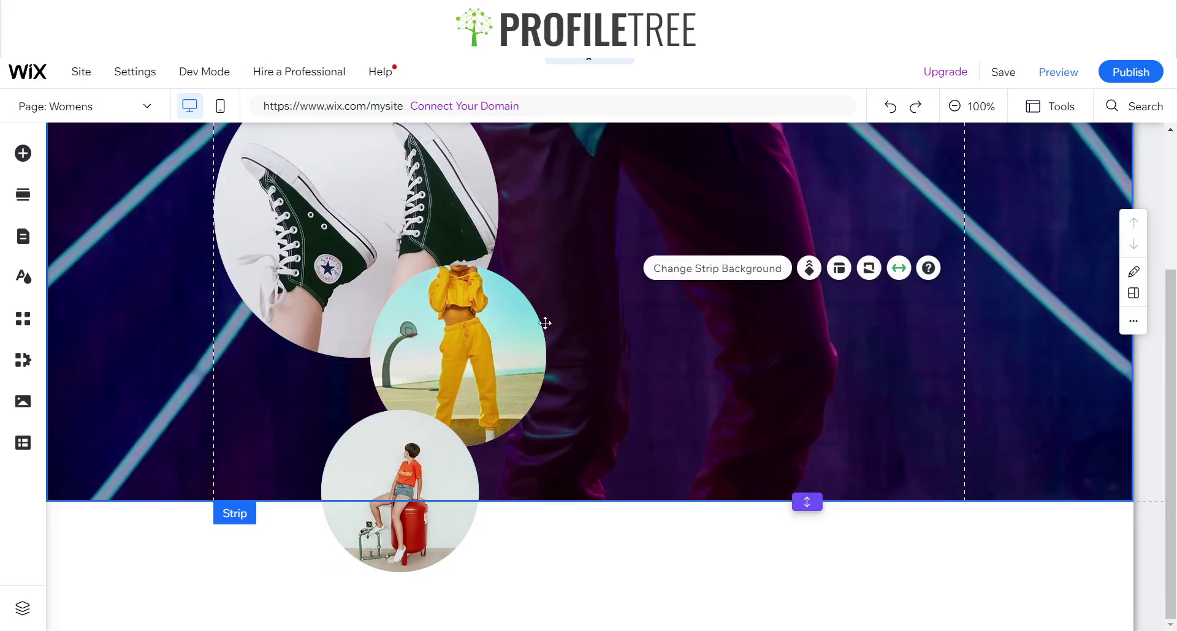
scroll(507, 335, up, 2)
scroll(507, 335, down, 2)
scroll(507, 335, up, 2)
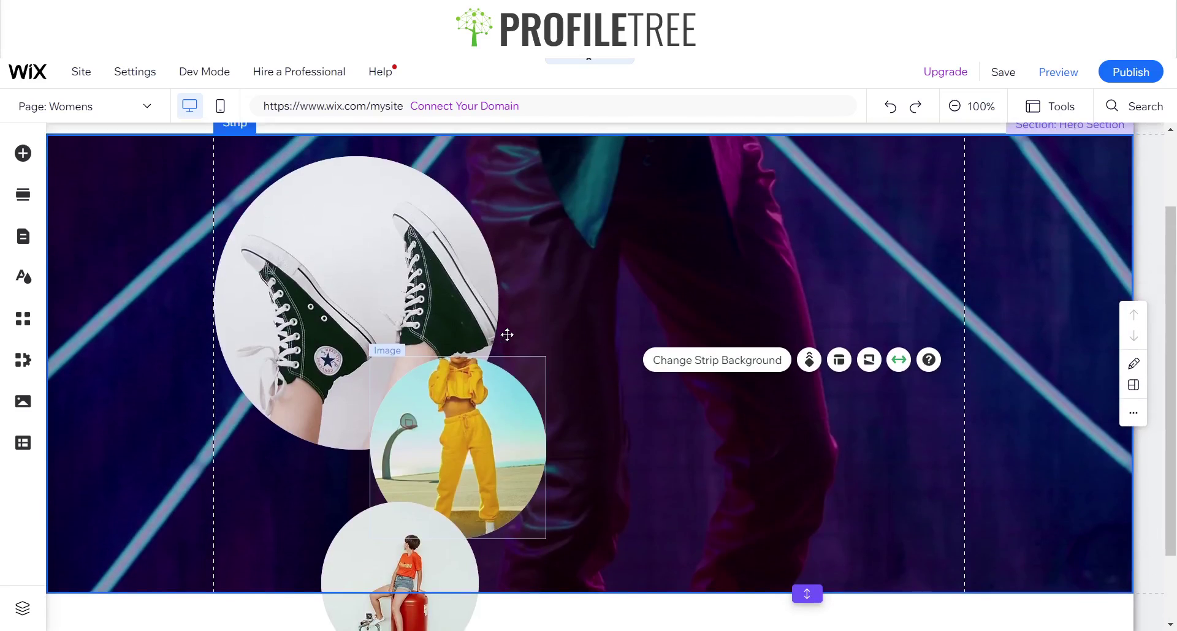
click(1042, 74)
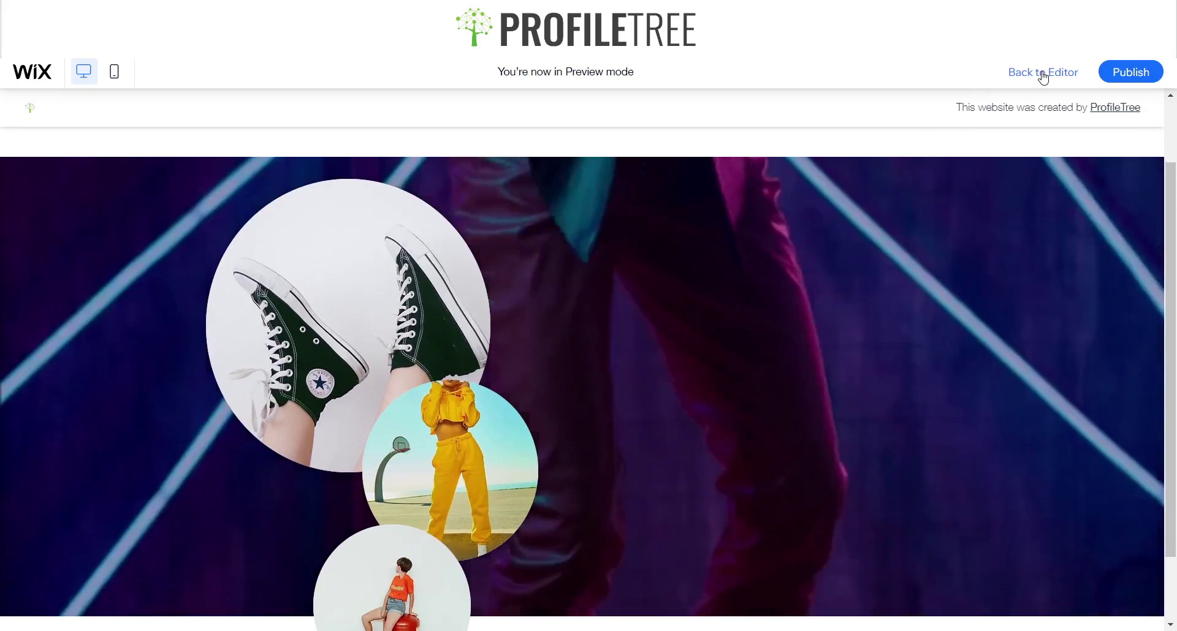
scroll(769, 370, down, 1)
scroll(769, 370, up, 1)
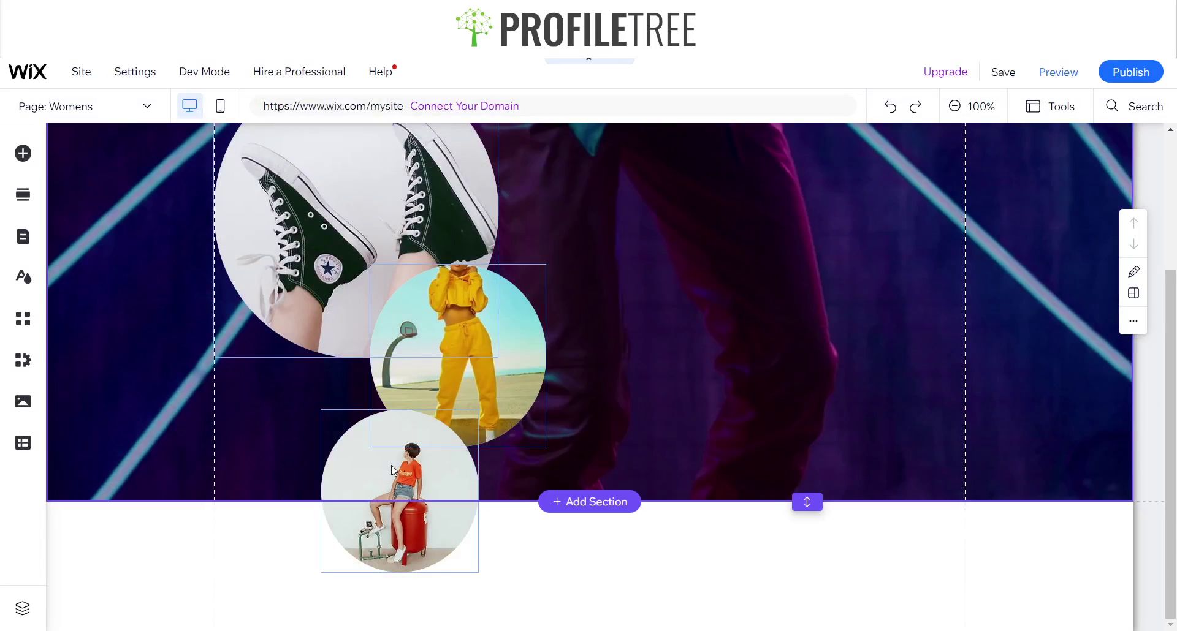
Spread the circles apart by moving the lowest one slightly left and the yellow-outfit one right and down, clear of the sneaker circle
click(393, 471)
drag(393, 471, 355, 473)
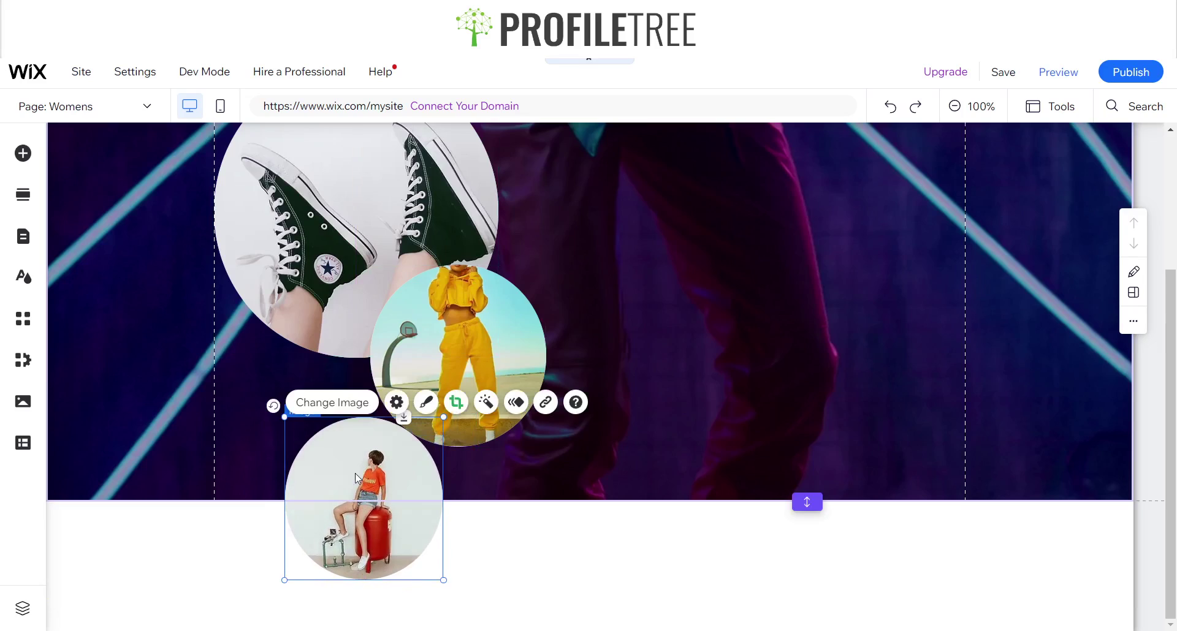
click(448, 337)
drag(447, 337, 546, 372)
scroll(738, 368, up, 2)
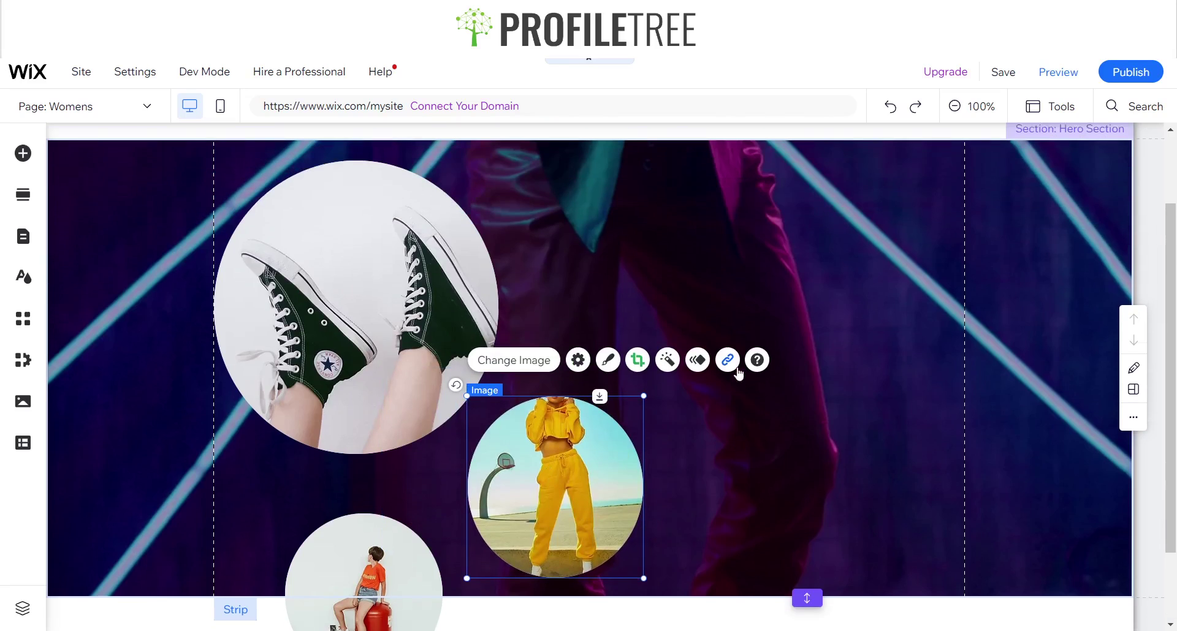
scroll(451, 367, up, 1)
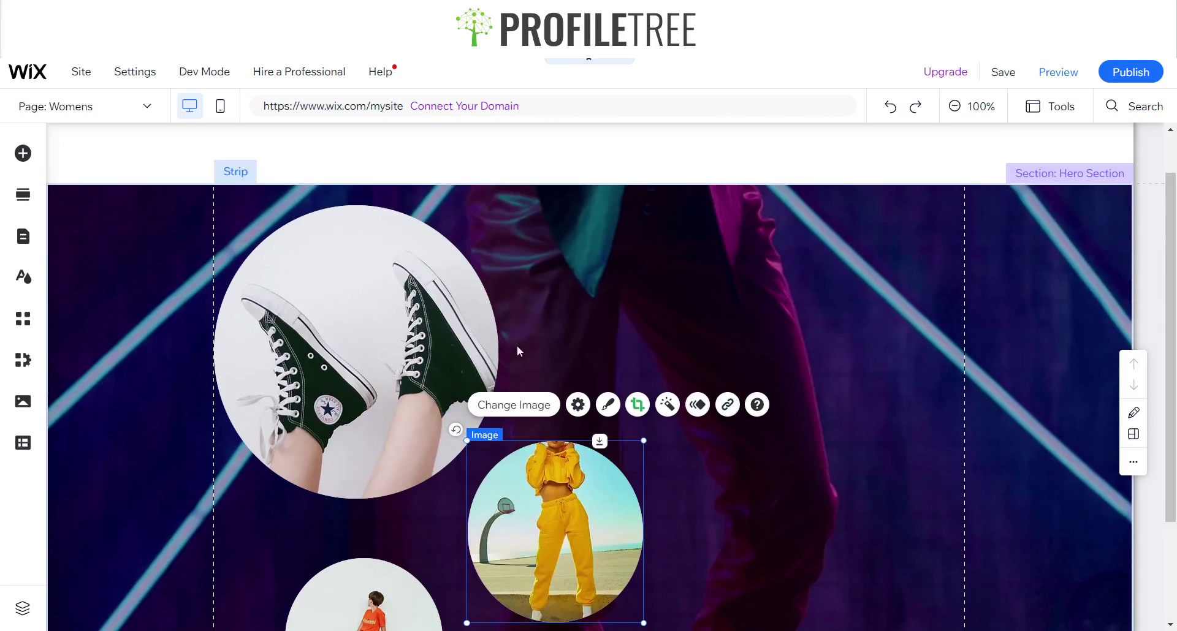
click(641, 362)
scroll(633, 367, down, 1)
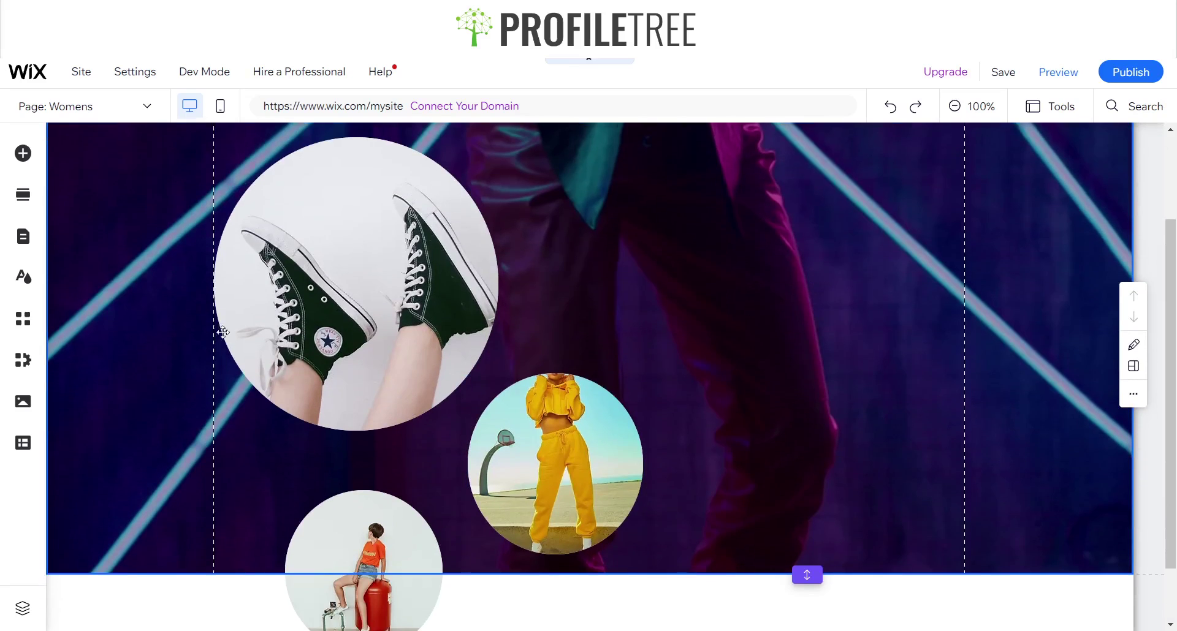
Add a Big Title text element and attach it to the strip near its upper right, aligned with the right gridline
click(22, 153)
click(80, 225)
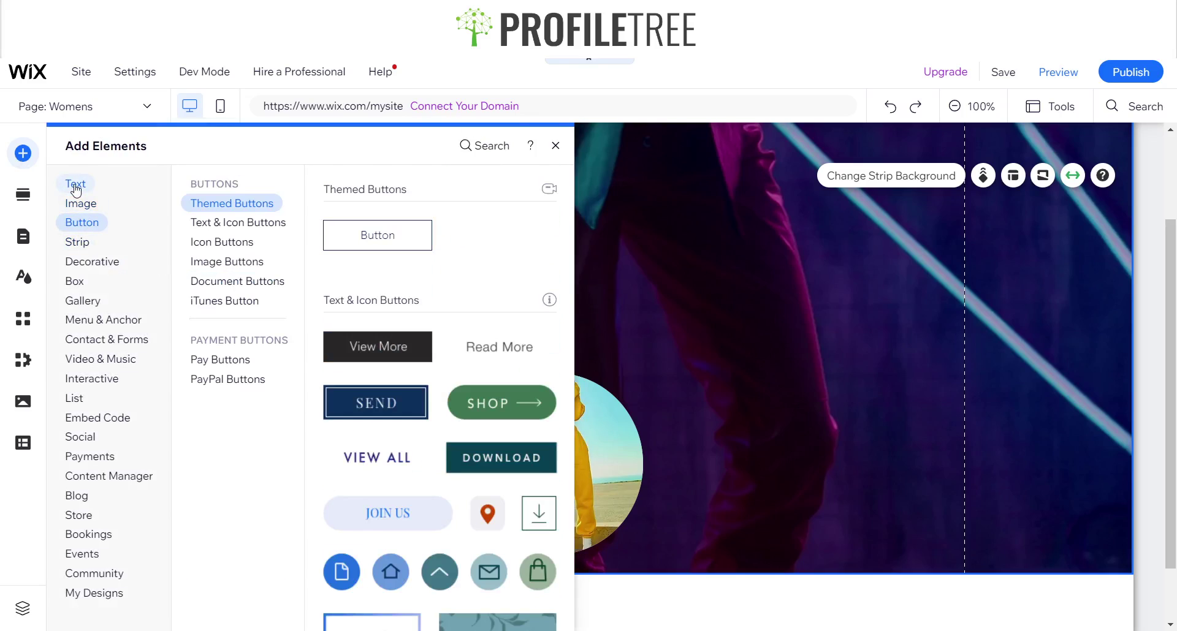
click(75, 184)
scroll(345, 328, up, 5)
scroll(345, 328, up, 3)
click(331, 265)
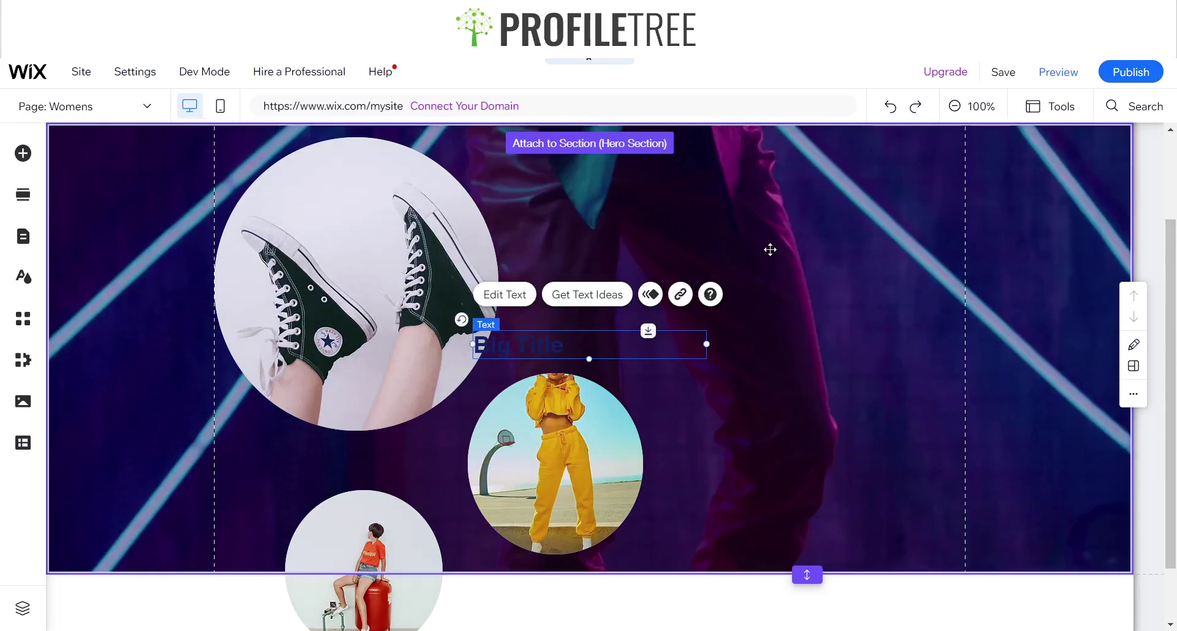
mouse_move(769, 249)
mouse_down()
mouse_move(812, 210)
mouse_move(799, 198)
mouse_up()
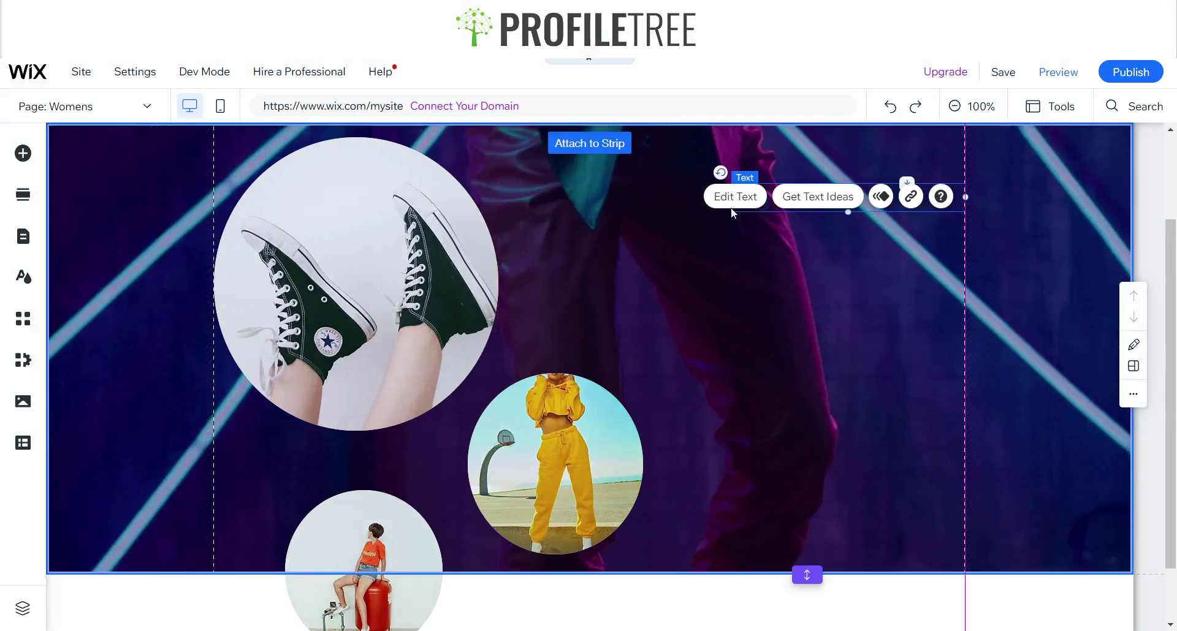
drag(737, 206, 735, 200)
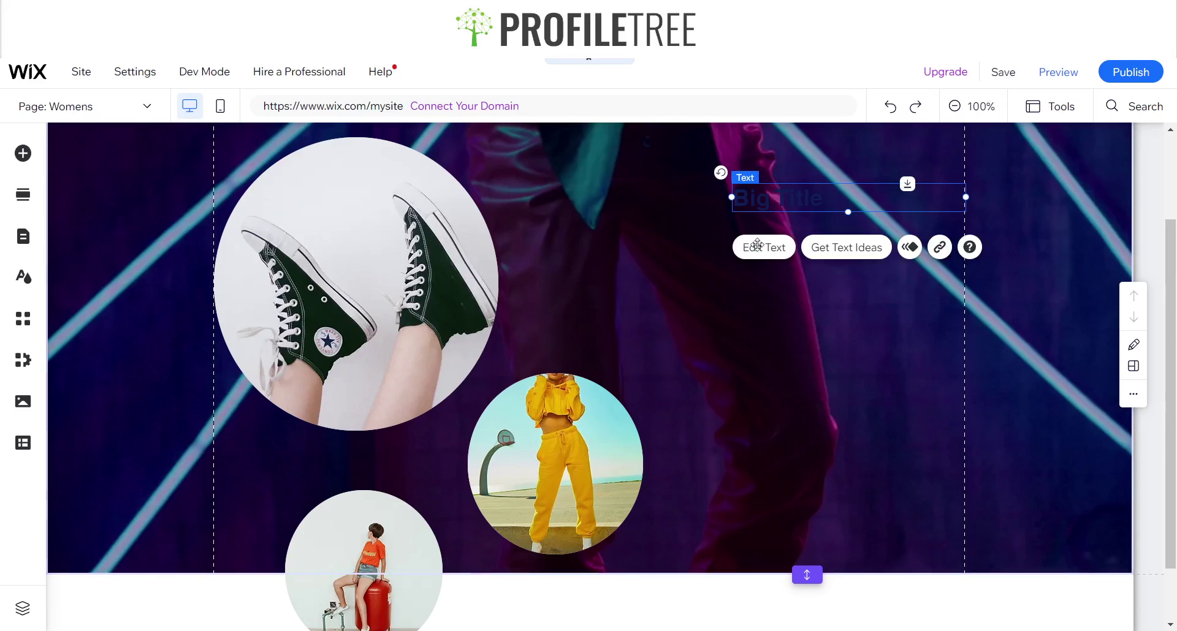
Change the title text to "Welcome to Unplugged" and set its font to Comfortaa Regular
click(770, 251)
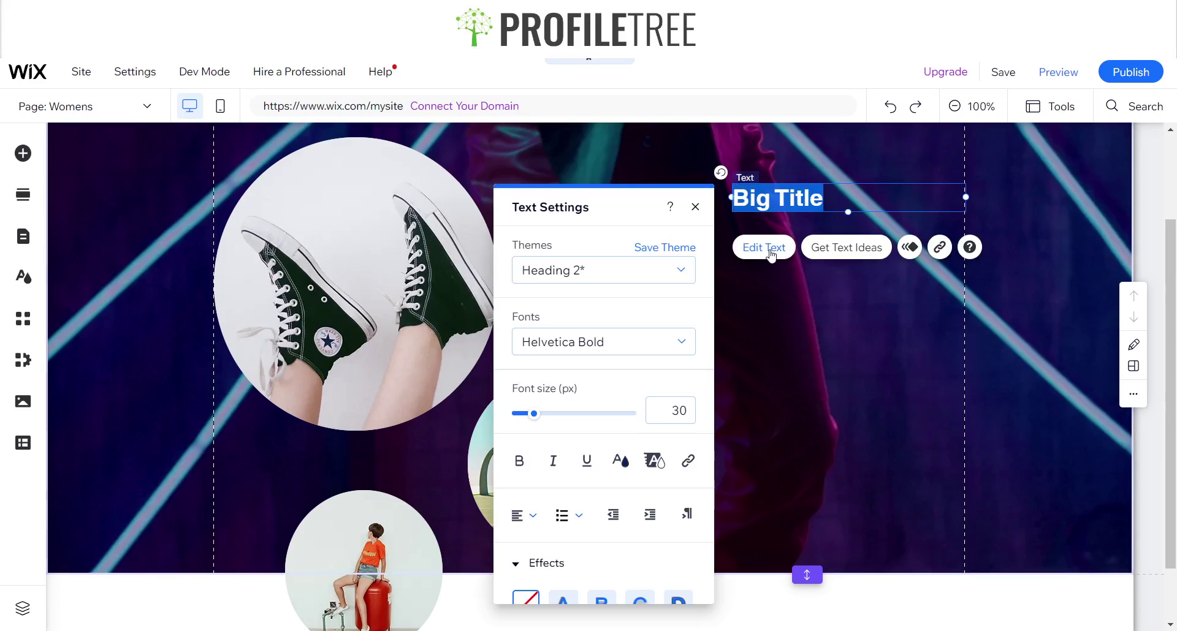
text(Welcome to)
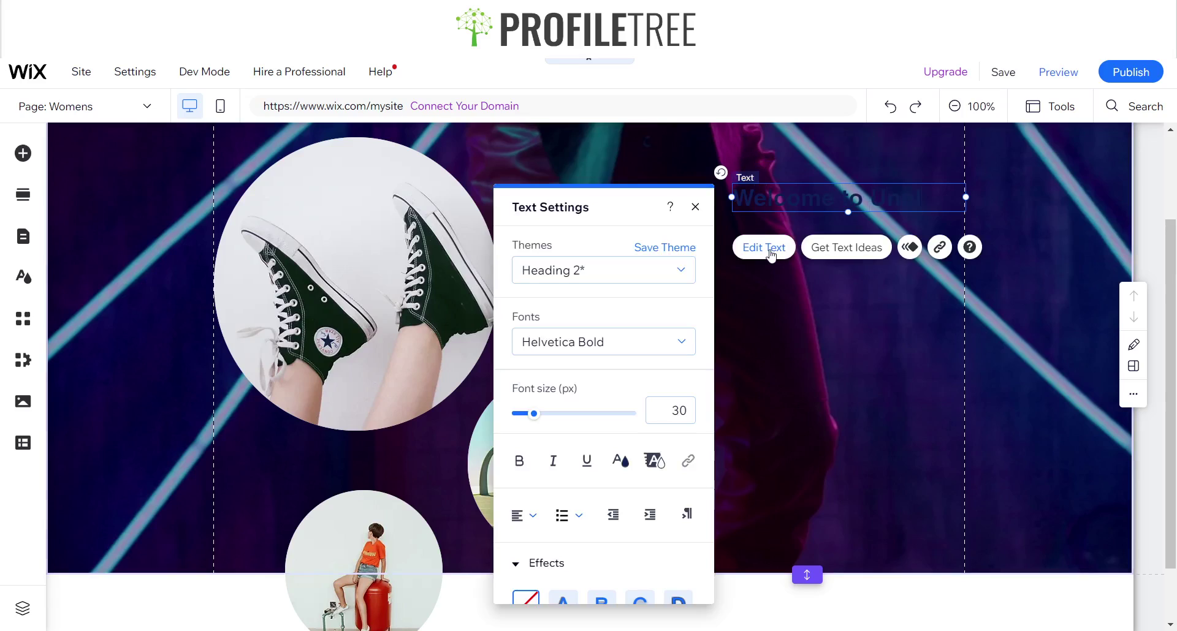
text( Unplugged)
key(ctrl+a)
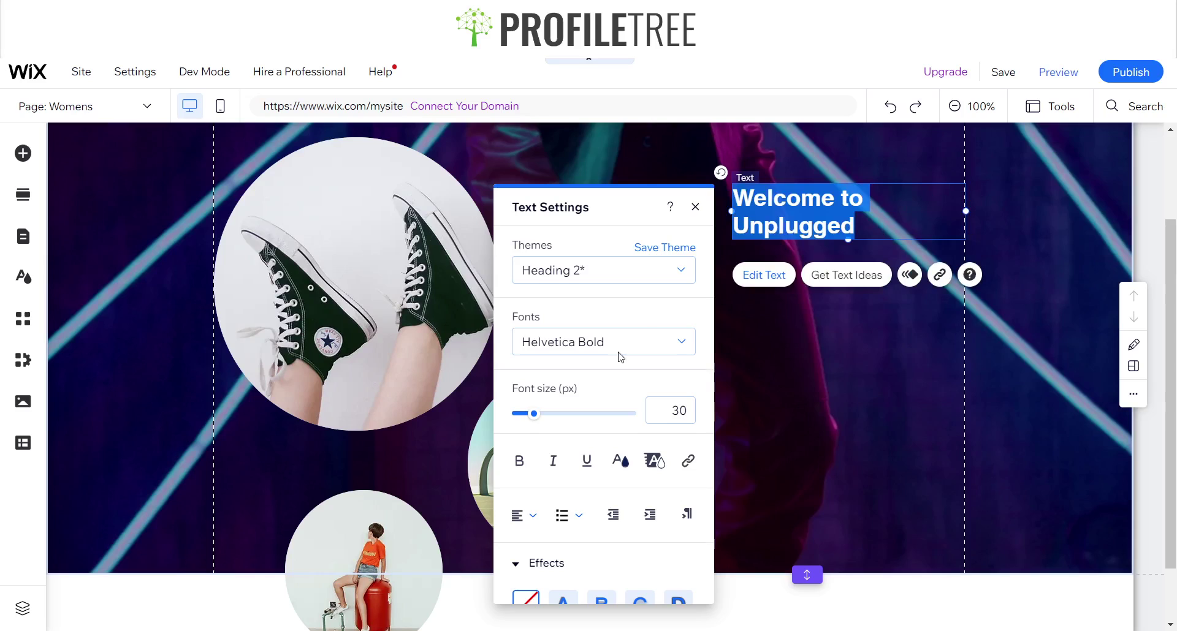
click(623, 343)
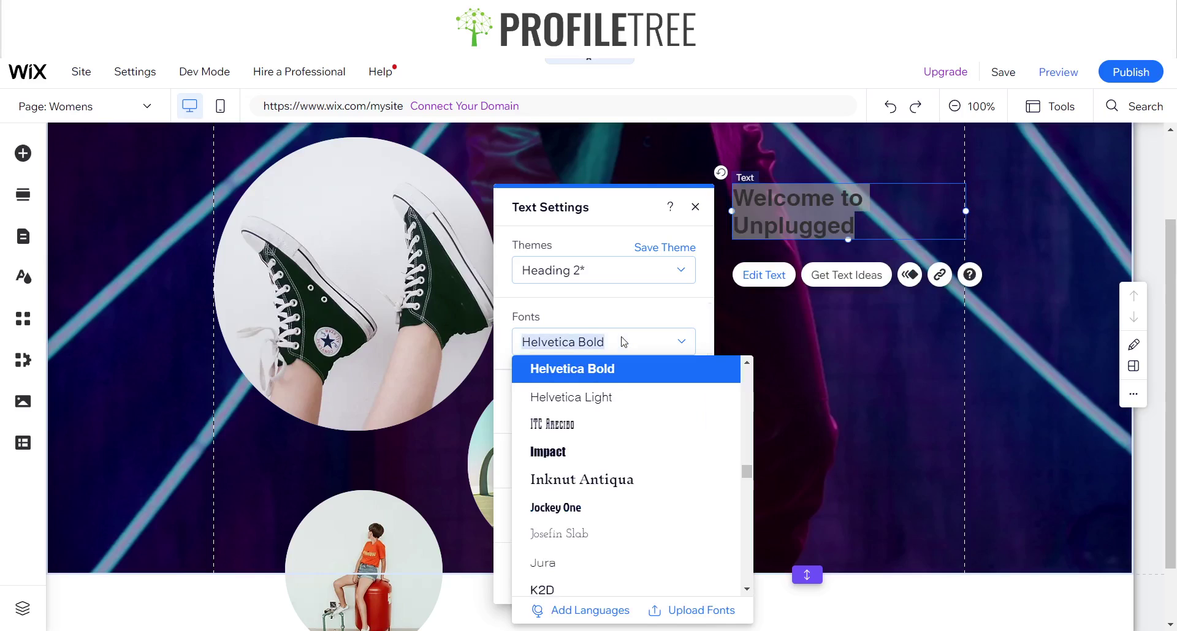
key(c)
key(Return)
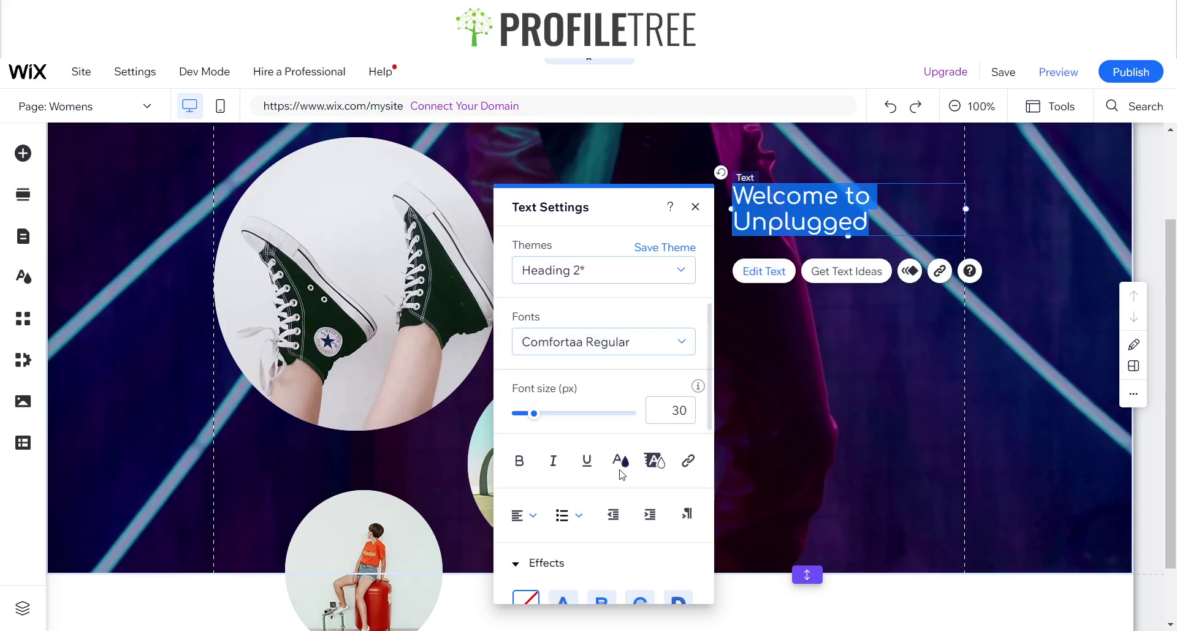
Colour the title white (#FFFFFF) and set its font size to 50 px
click(620, 461)
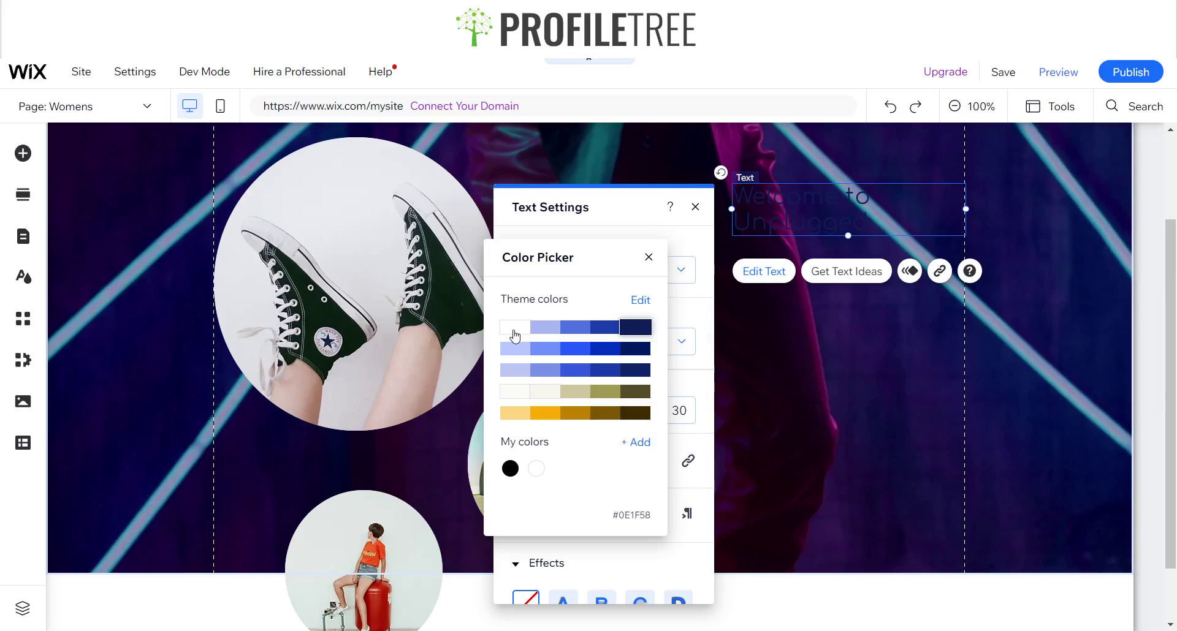
click(515, 331)
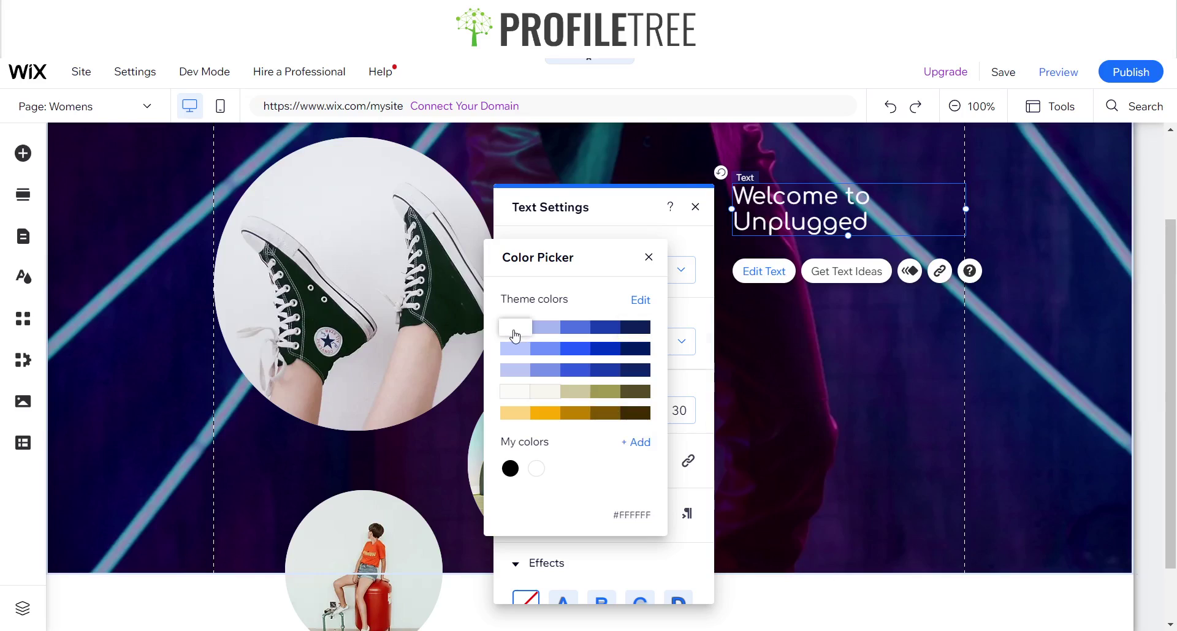
click(649, 256)
click(672, 417)
text(50)
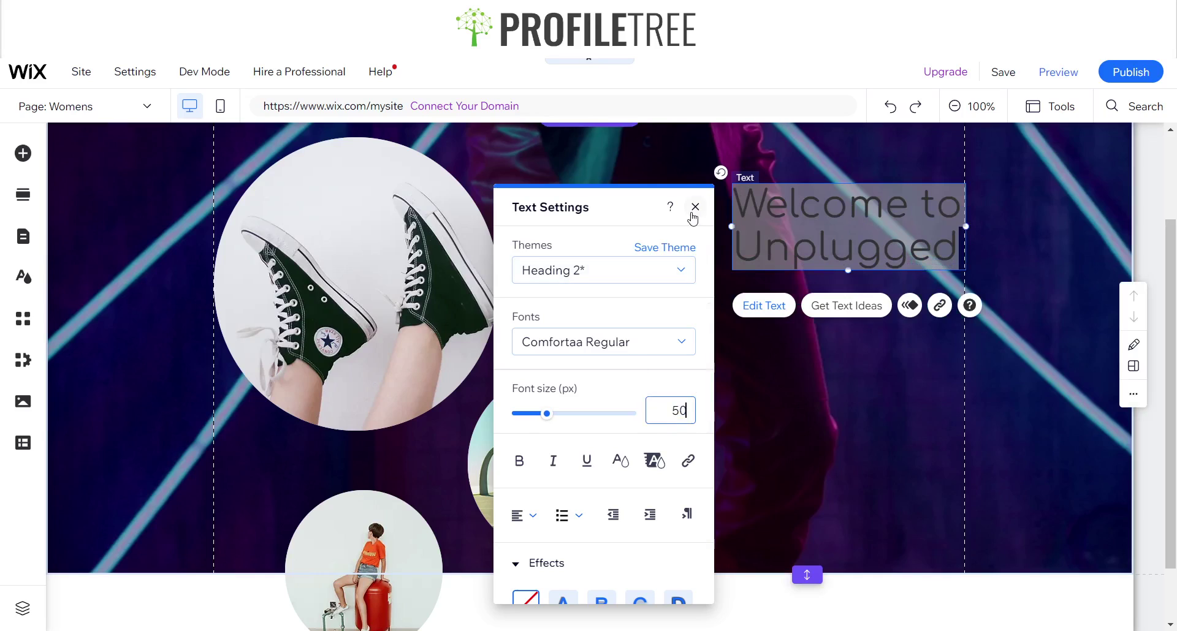
click(694, 208)
Widen the title's text box to fit "Welcome to Unplugged" on one line, and pull its left edge back away from the sneaker circle
drag(730, 229, 498, 224)
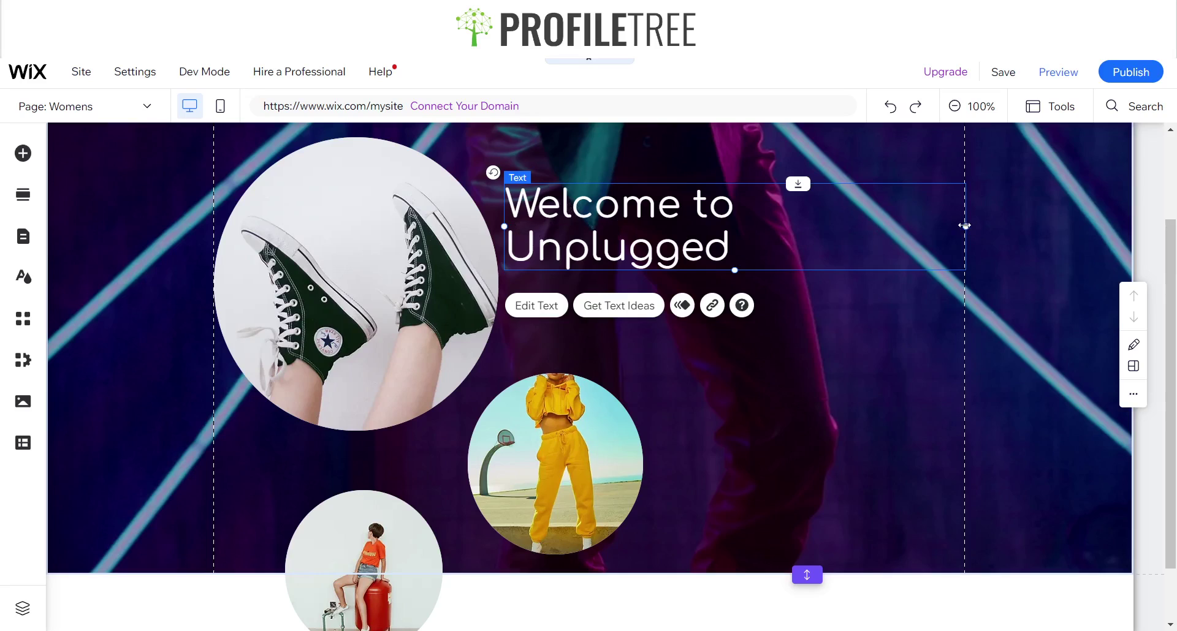
drag(966, 226, 921, 218)
click(863, 365)
scroll(863, 365, up, 1)
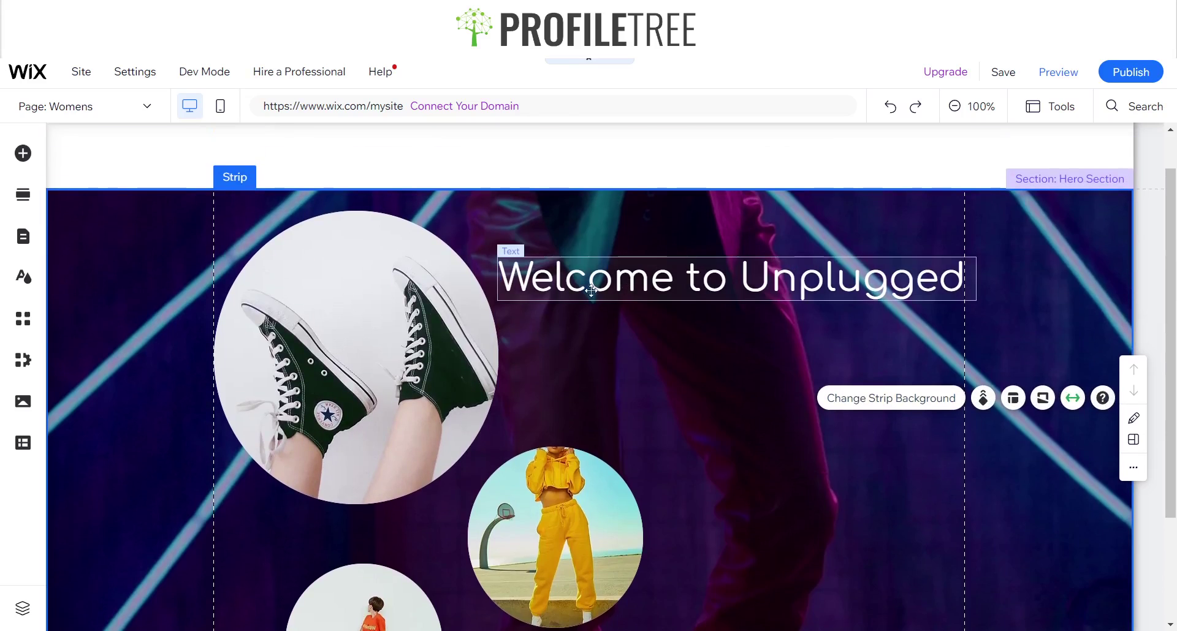
click(542, 288)
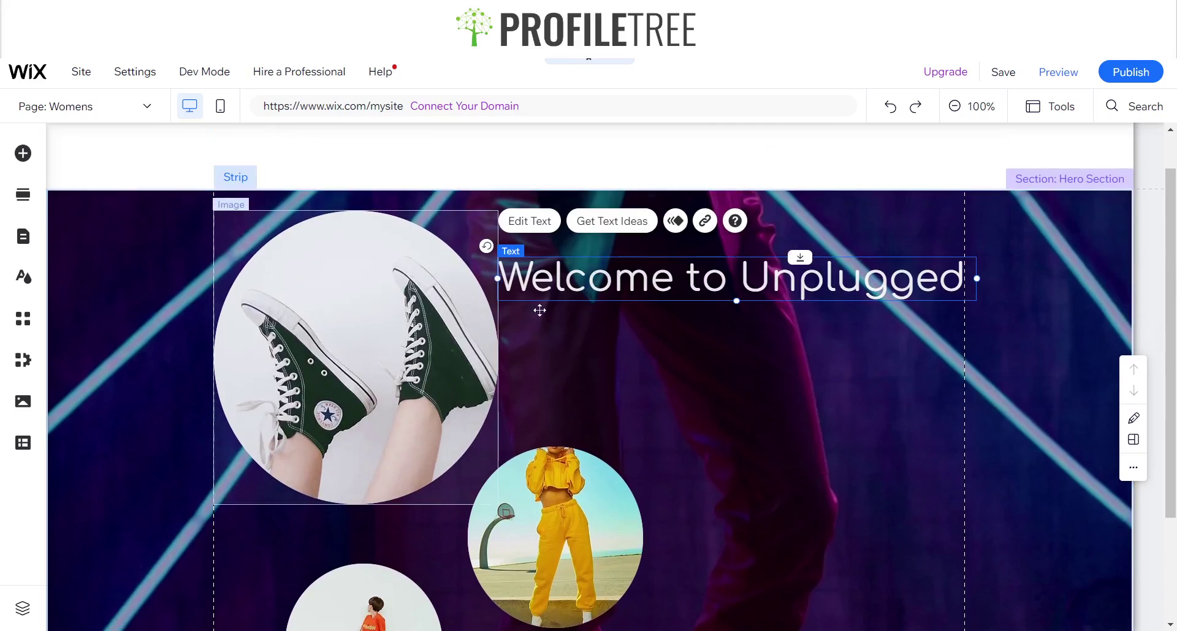
drag(497, 279, 611, 278)
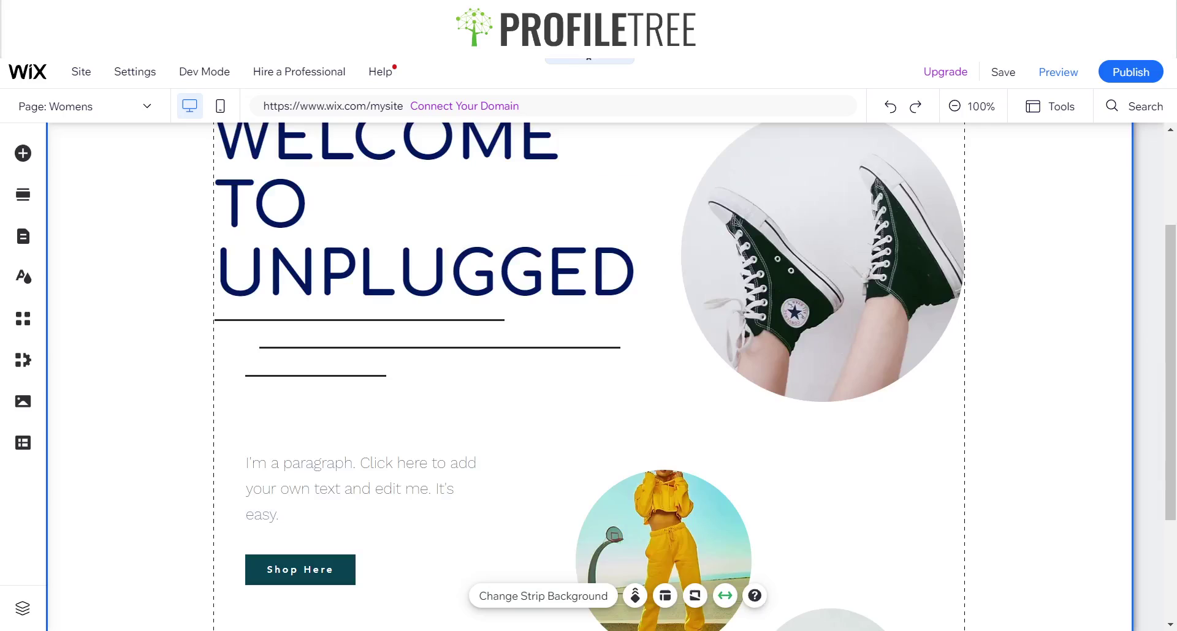
Apply the Float in animation to the large sneaker circle beside the "WELCOME TO UNPLUGGED" heading
scroll(582, 401, up, 3)
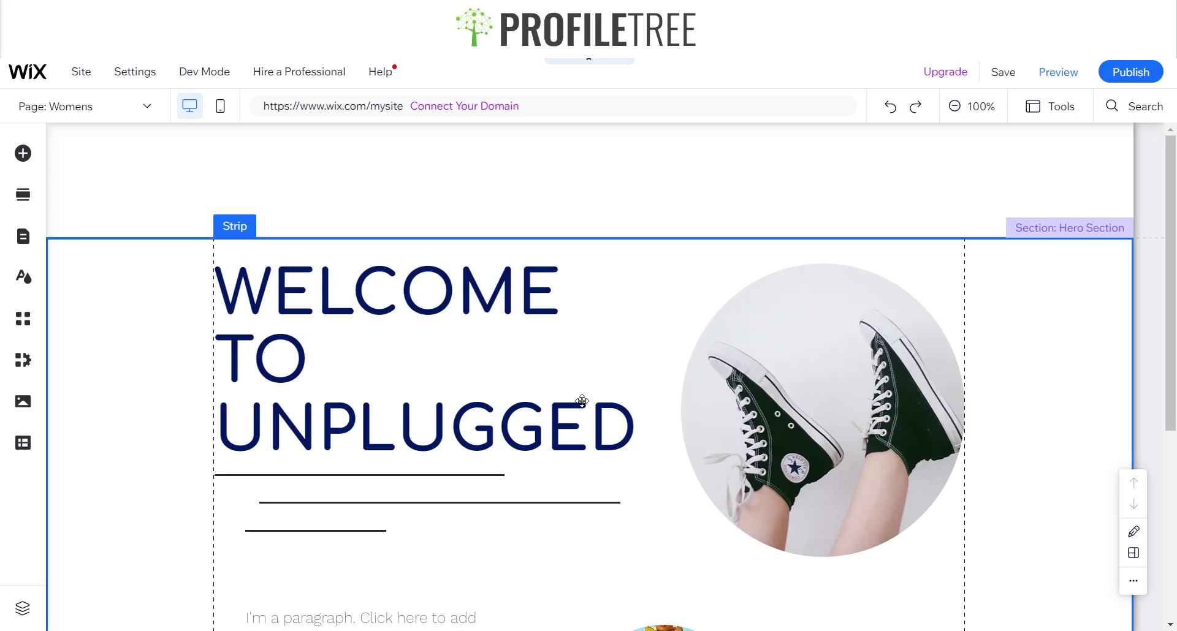
scroll(581, 401, down, 5)
scroll(580, 399, up, 4)
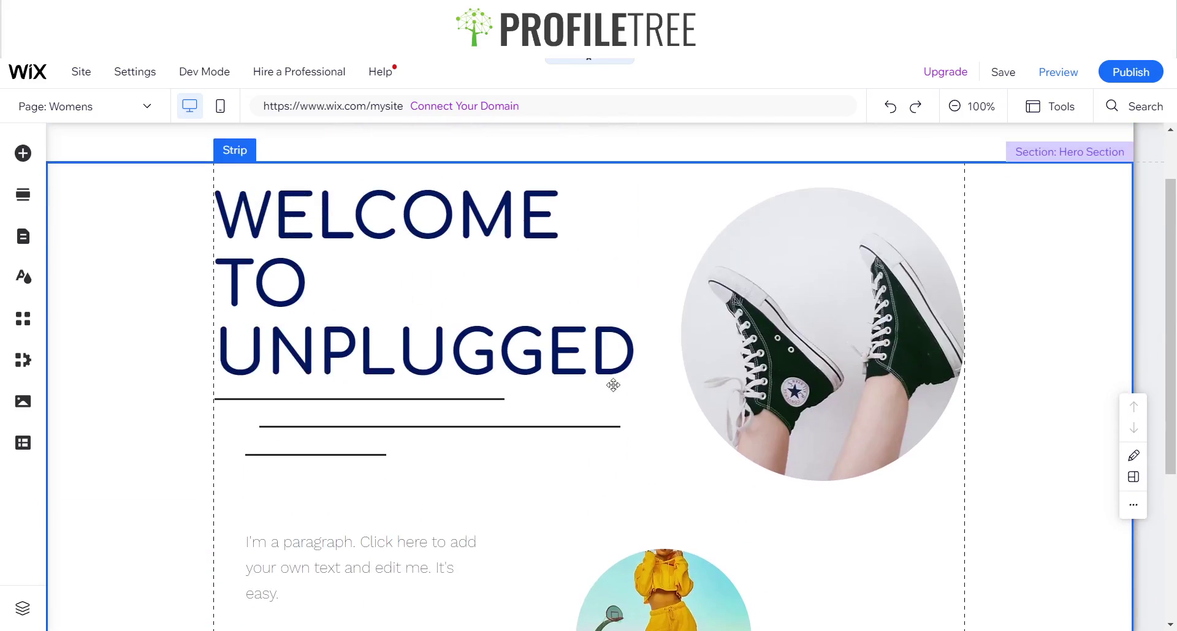
click(785, 278)
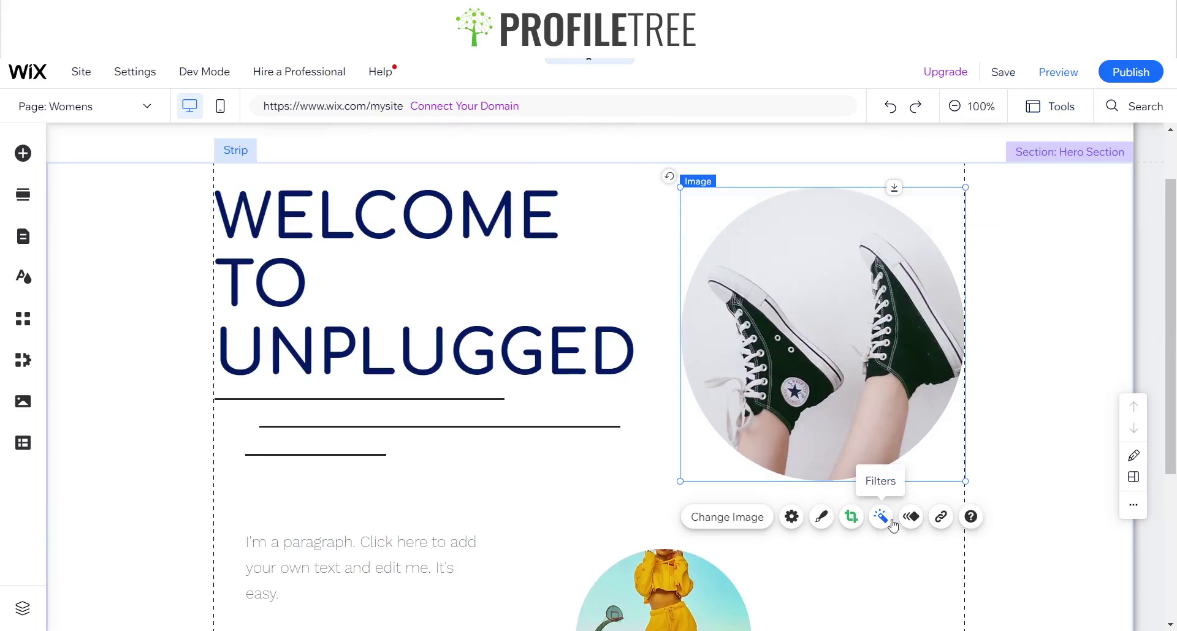
click(912, 518)
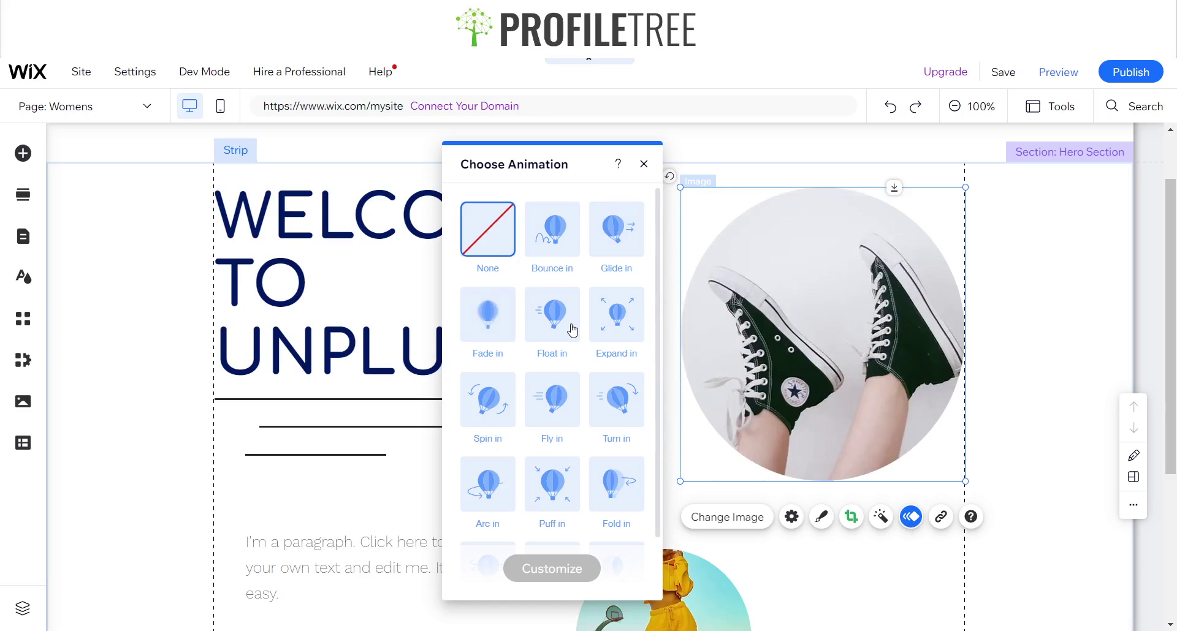
click(570, 334)
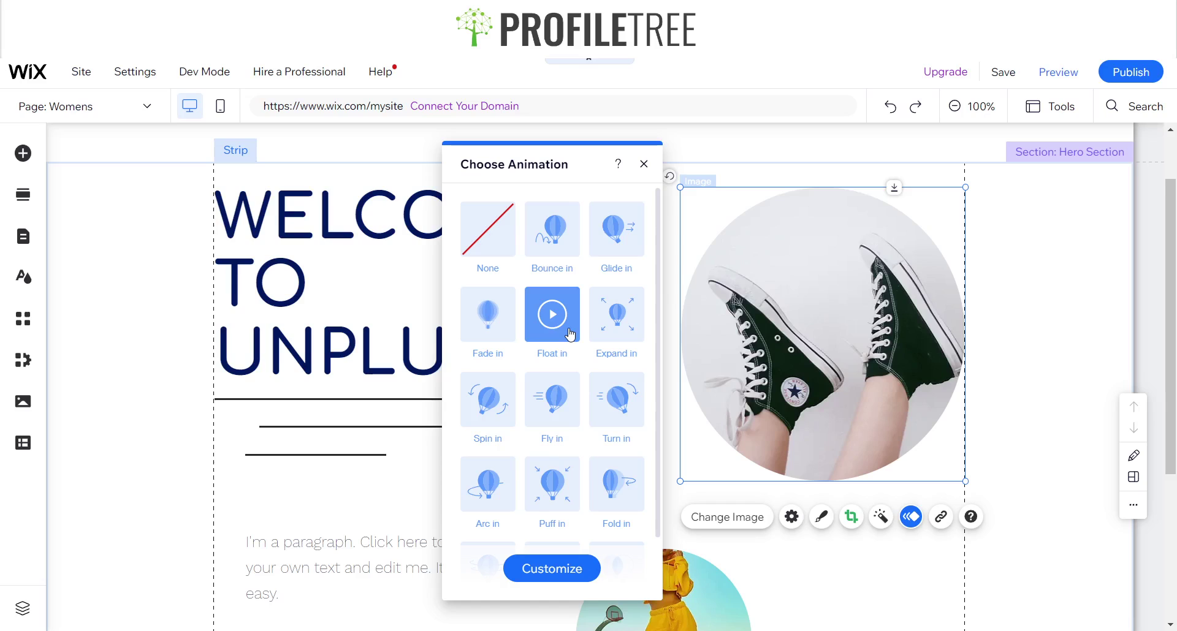
Shorten the hero section so its lower edge sits just below the yellow-outfit circle, bringing the lowest image circle up with it
click(643, 164)
scroll(679, 560, down, 3)
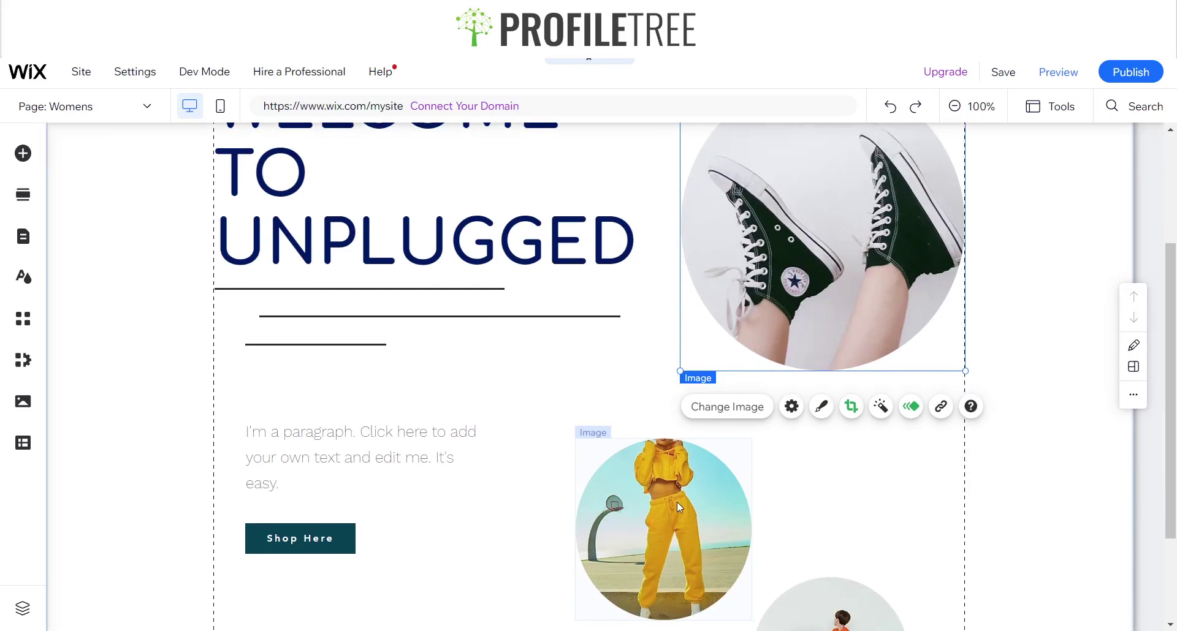
click(676, 502)
drag(682, 469, 680, 433)
scroll(985, 542, down, 3)
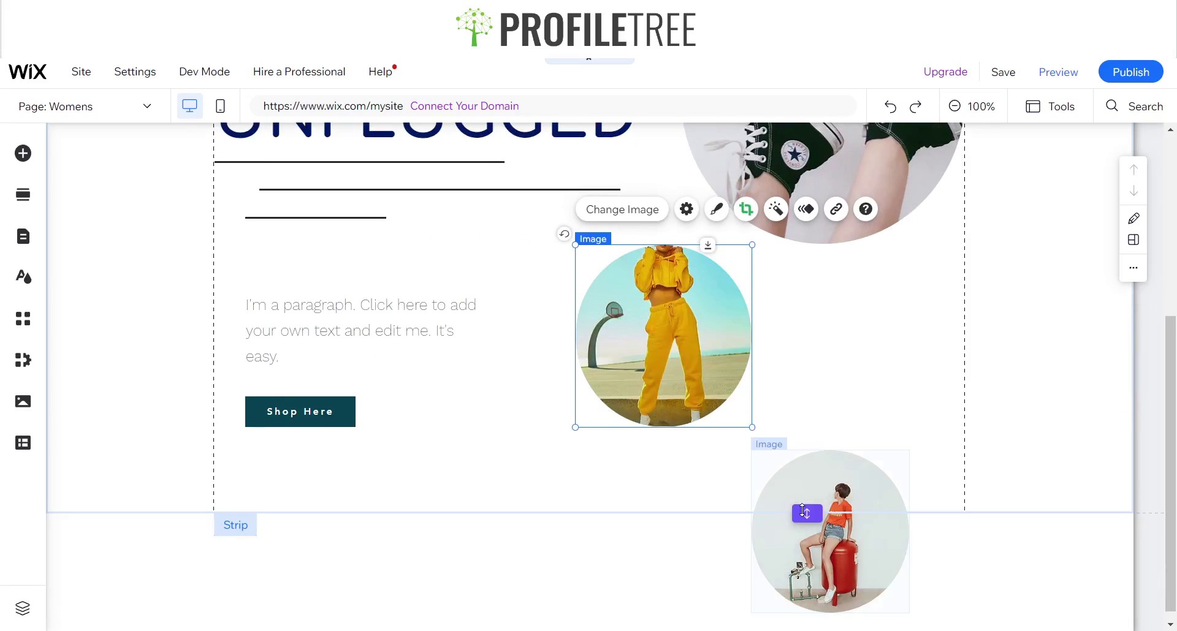
click(807, 513)
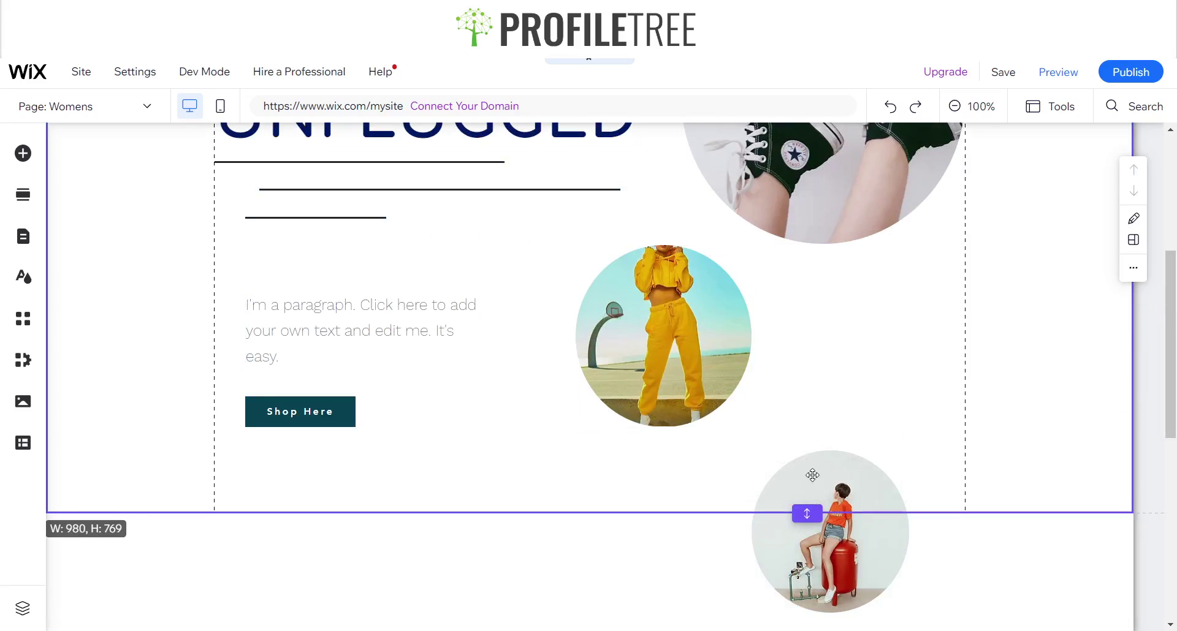
drag(812, 474, 817, 459)
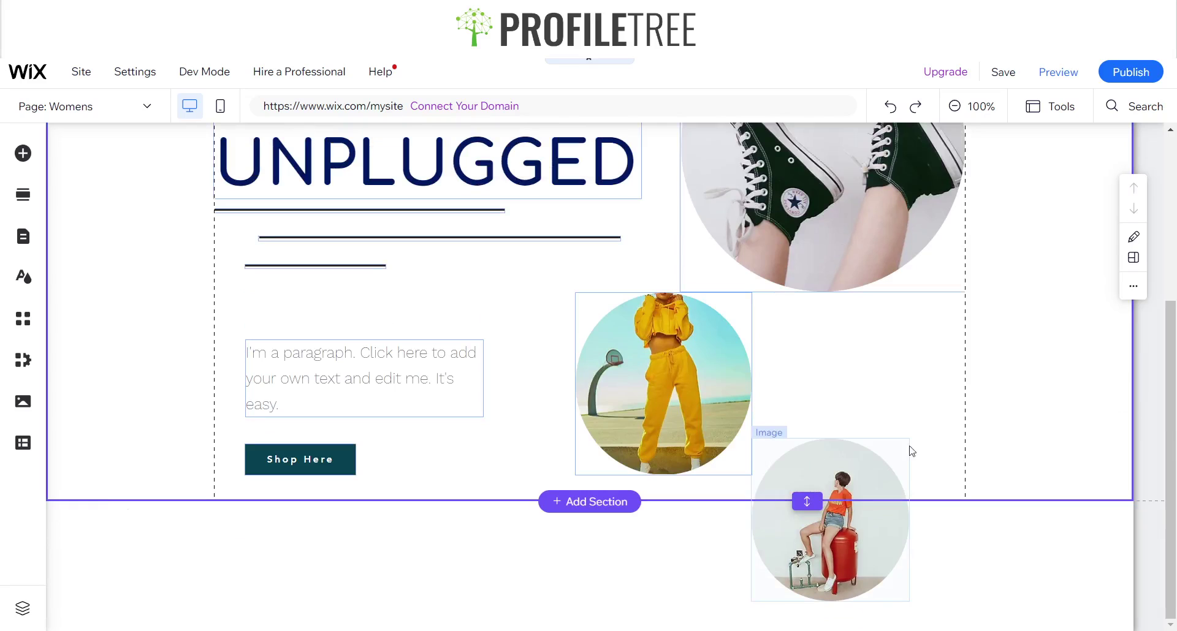
click(858, 432)
Apply the Float in animation to the yellow-outfit circle image
scroll(797, 454, up, 5)
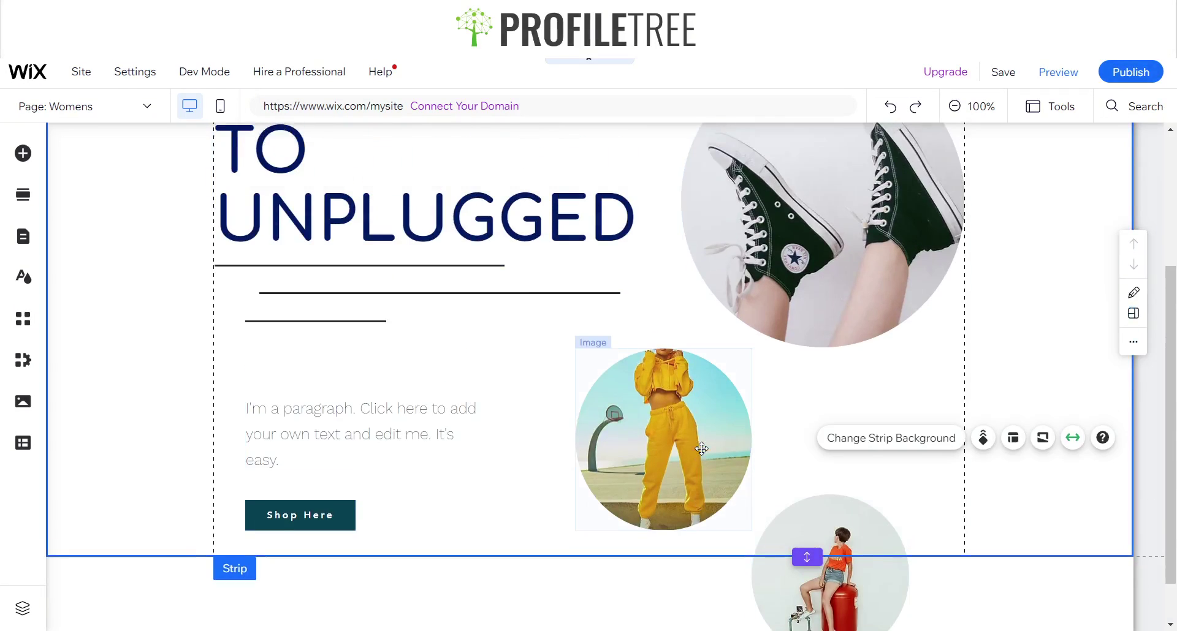
scroll(687, 456, down, 3)
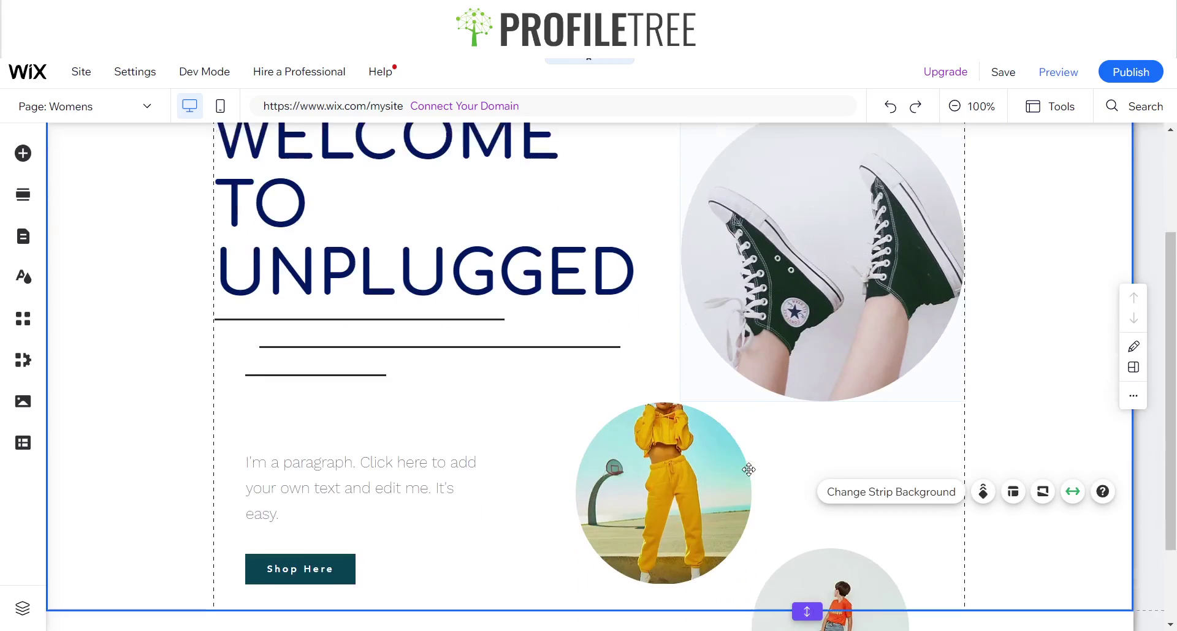
click(677, 462)
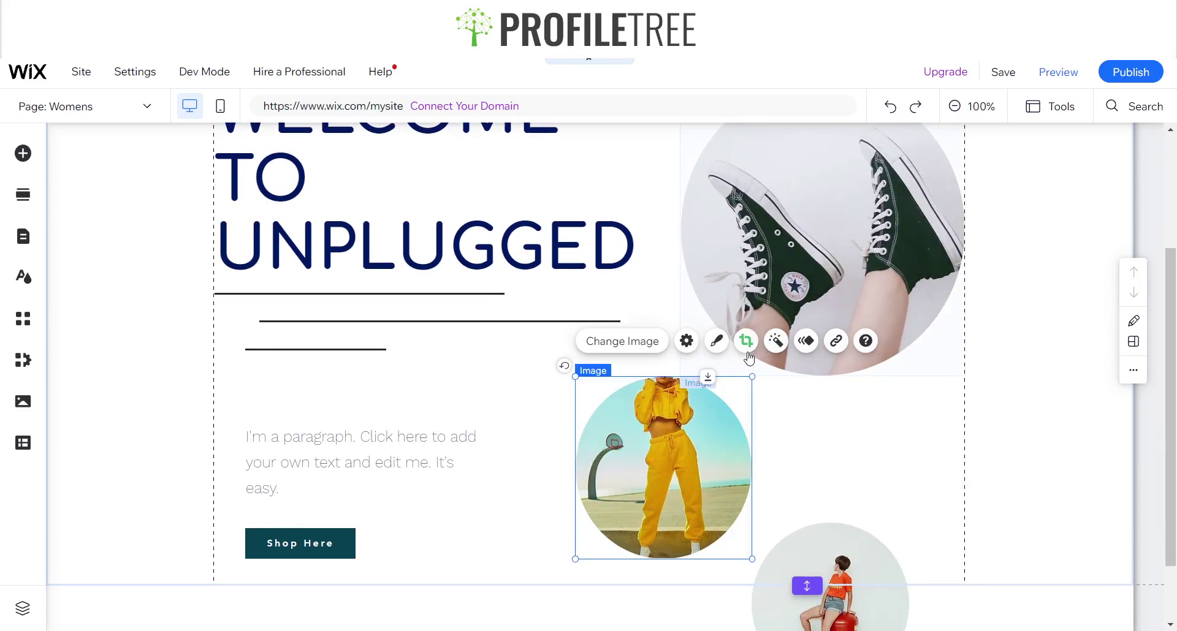
click(806, 338)
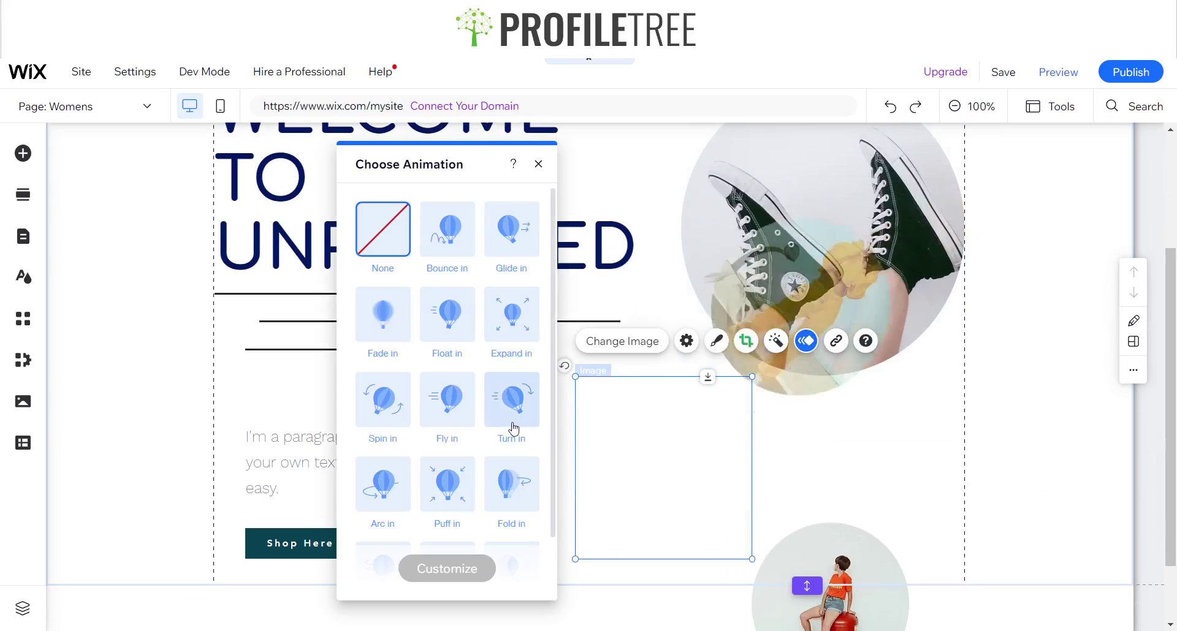
click(469, 326)
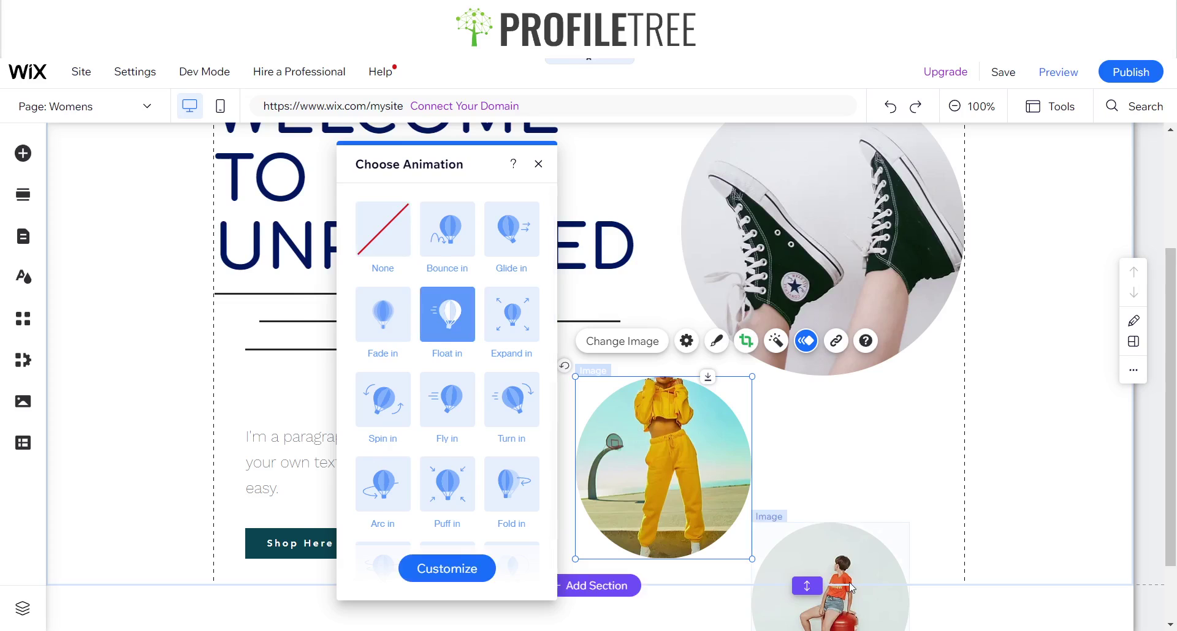
Apply the Float in animation to the lowest circle image, the woman in the orange top
click(849, 584)
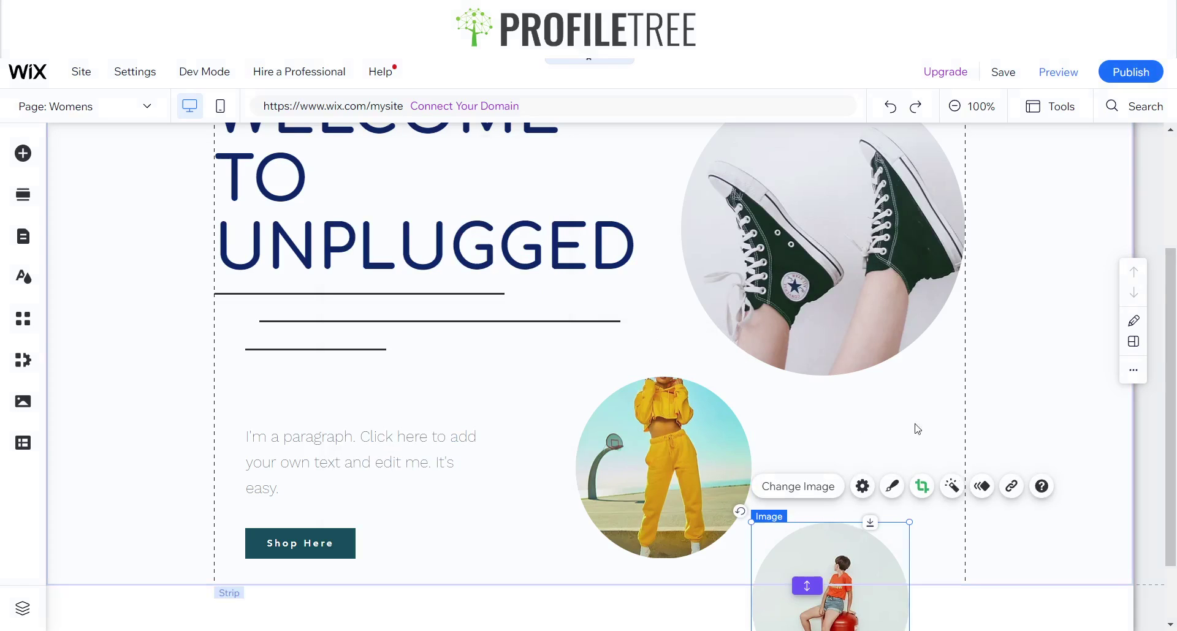
click(981, 486)
click(631, 340)
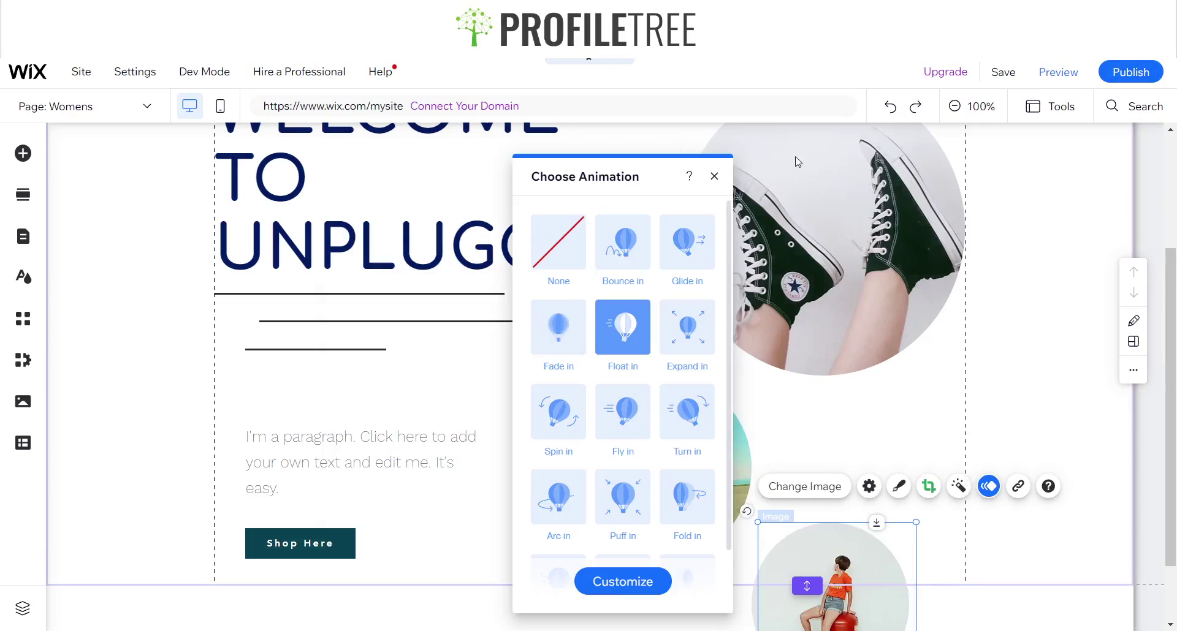
Preview the Womens page and look over the hero section from the heading to the lowest circle
click(1058, 72)
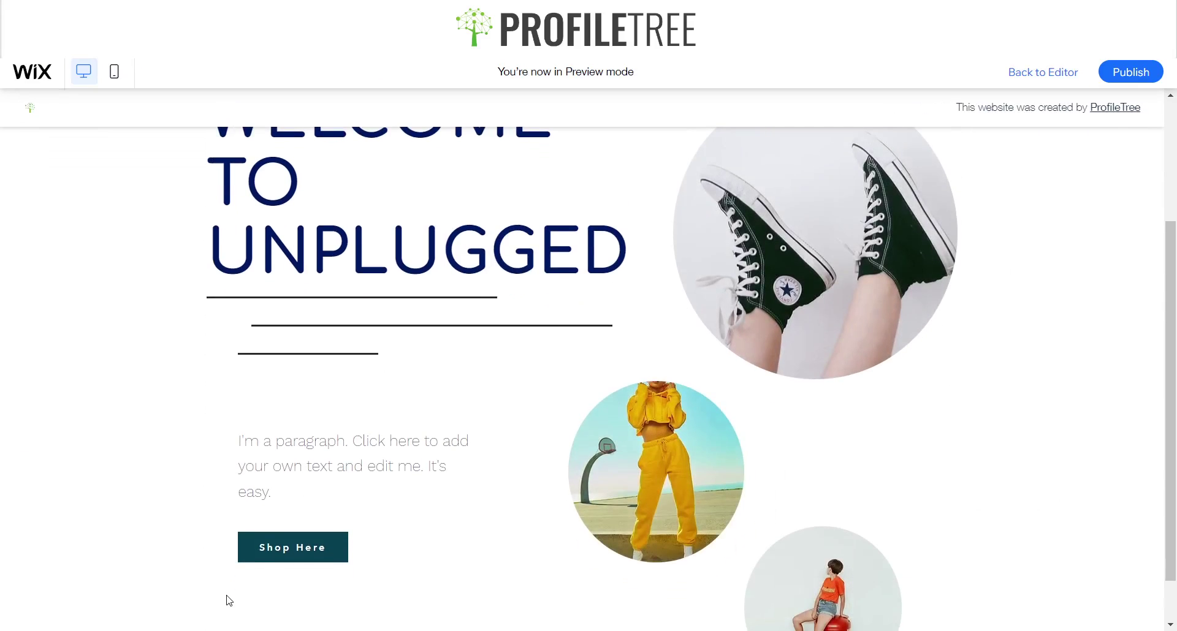
scroll(355, 442, down, 1)
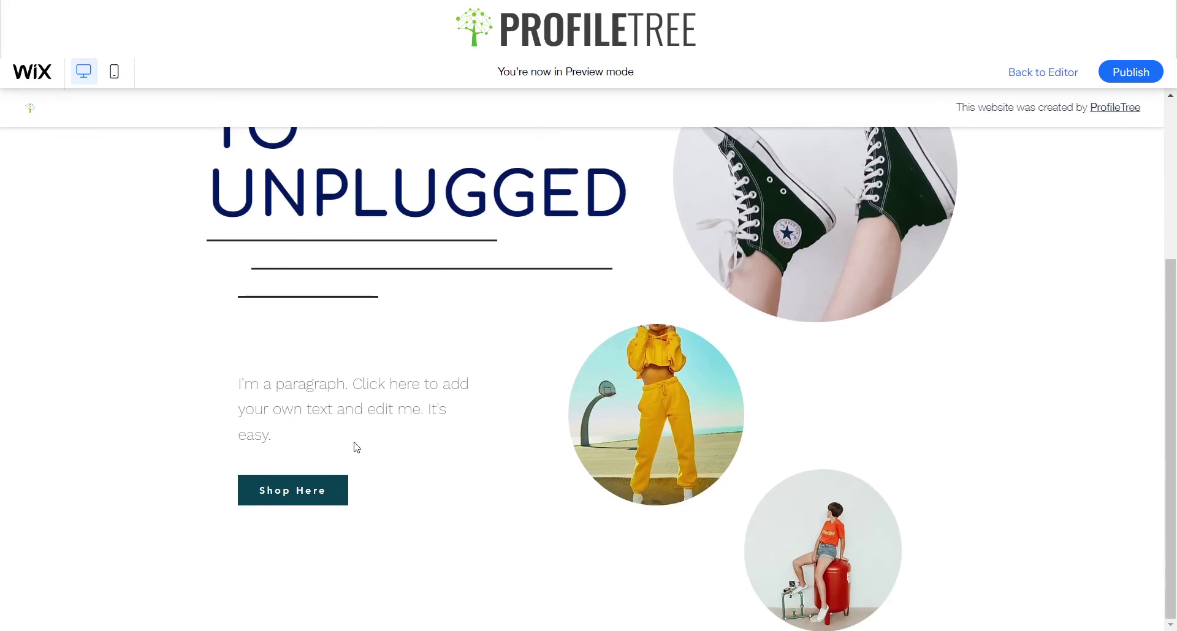
scroll(356, 446, up, 3)
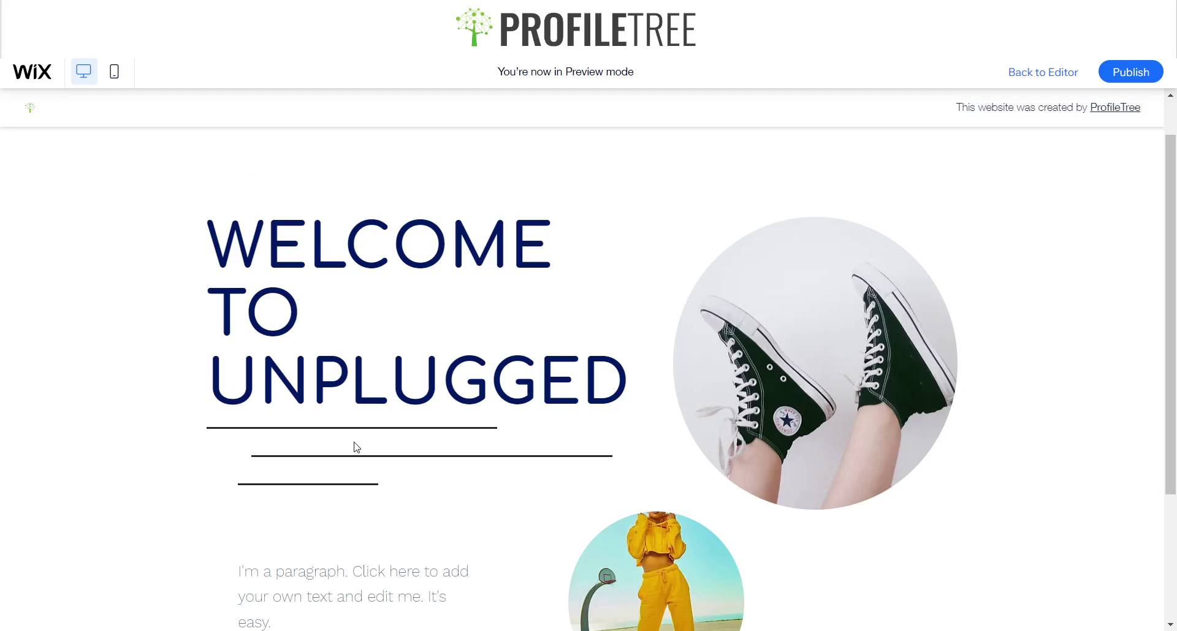
scroll(354, 447, down, 3)
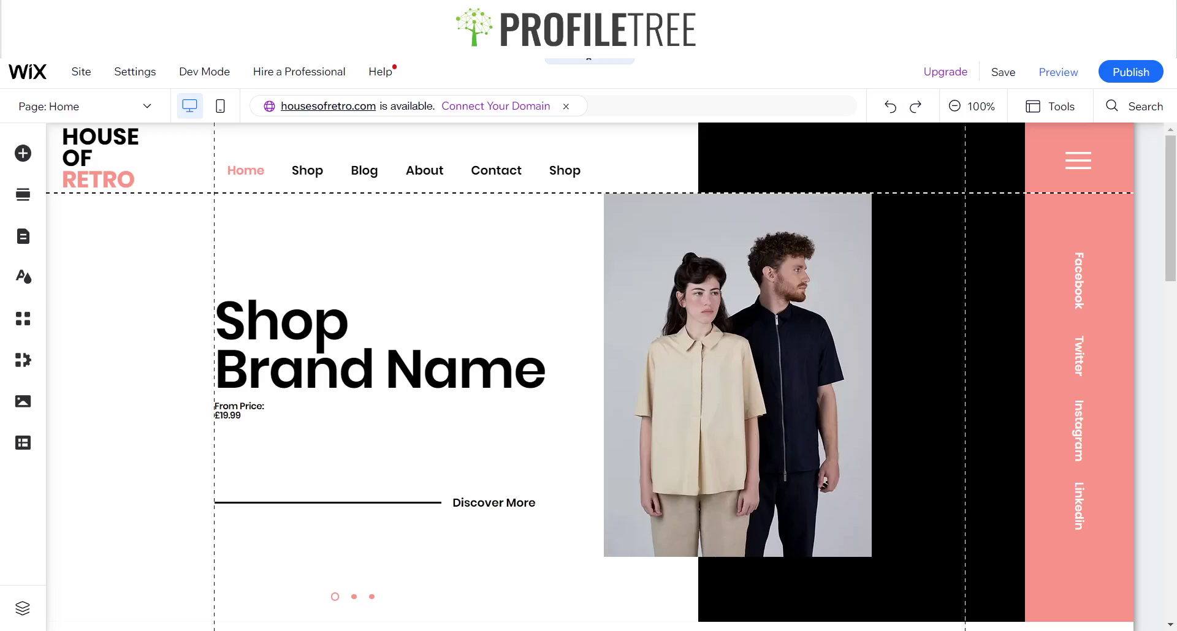
Examine how the House of Retro home page hero is built, inspecting its slideshows, "Shop Brand Name" text and black column
mouse_move(639, 277)
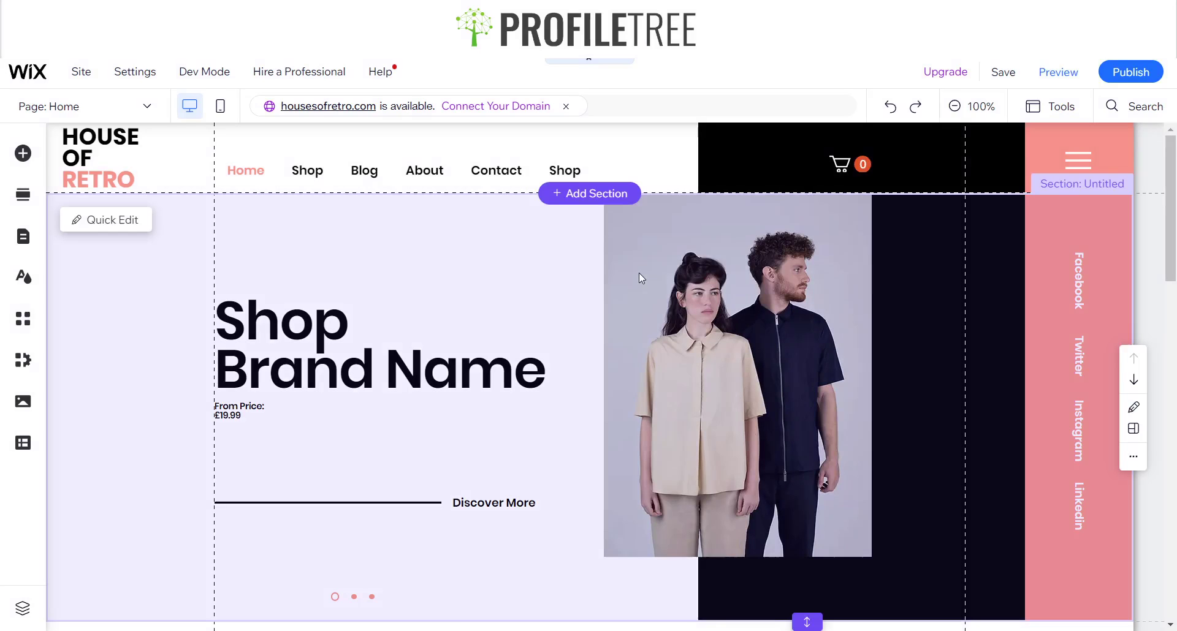
click(294, 311)
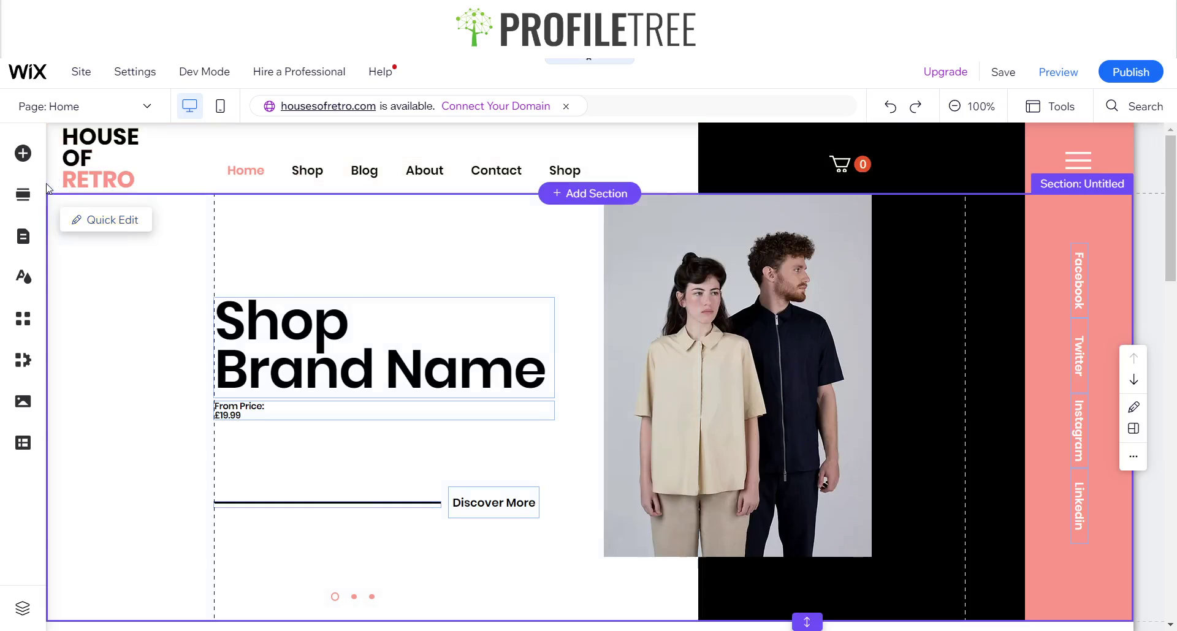
click(56, 196)
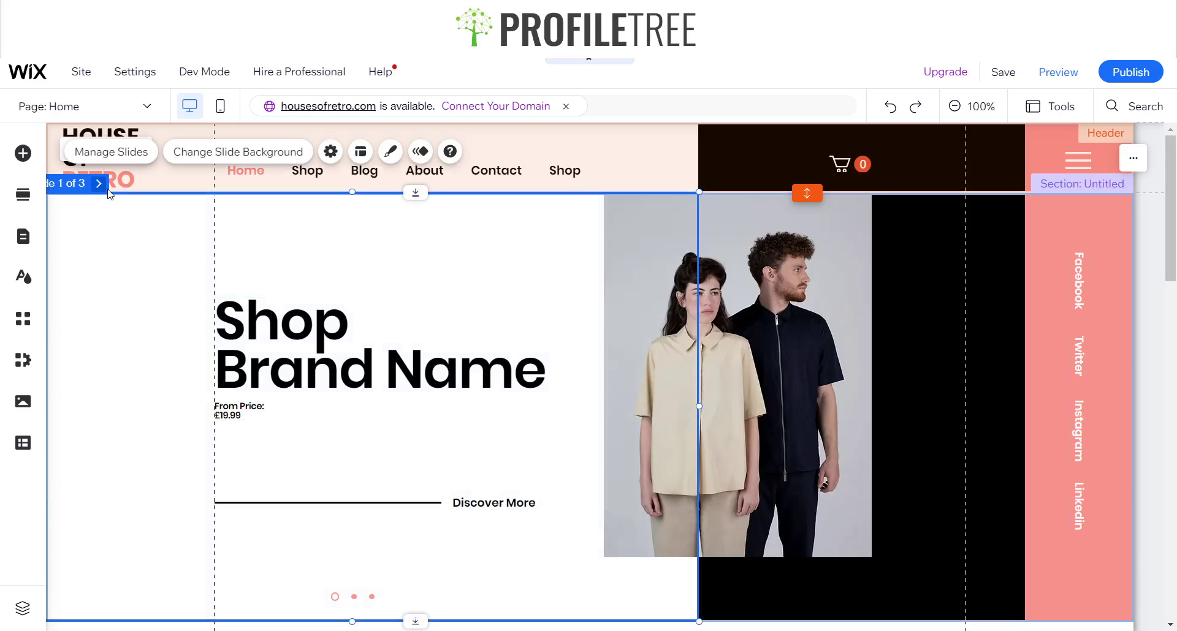
click(527, 303)
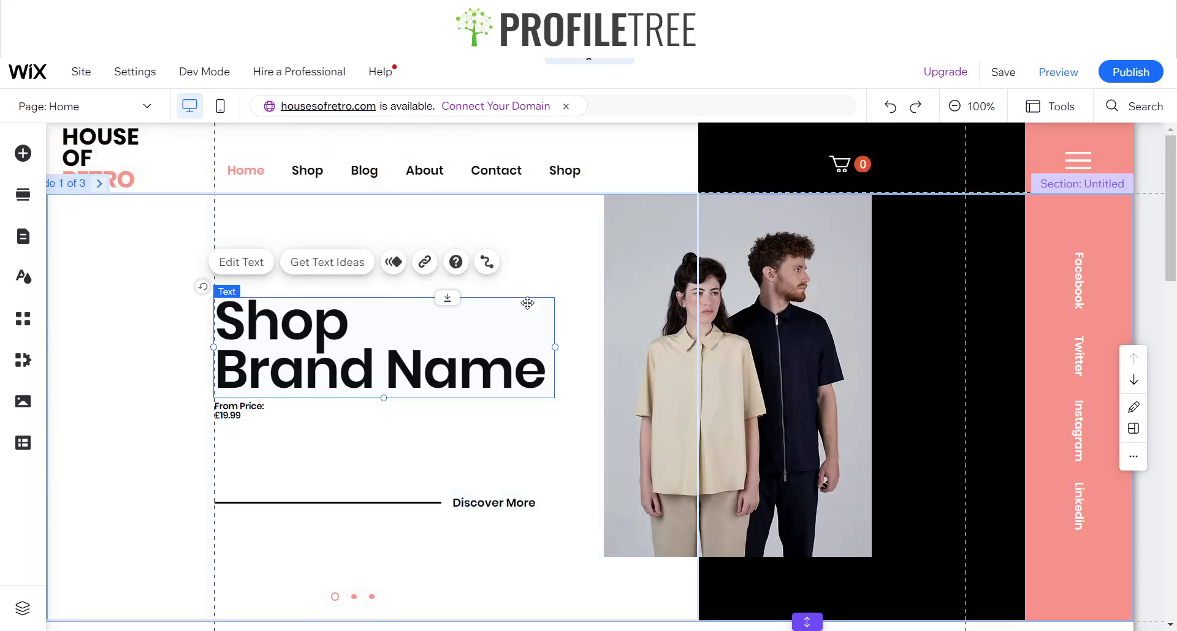
click(517, 263)
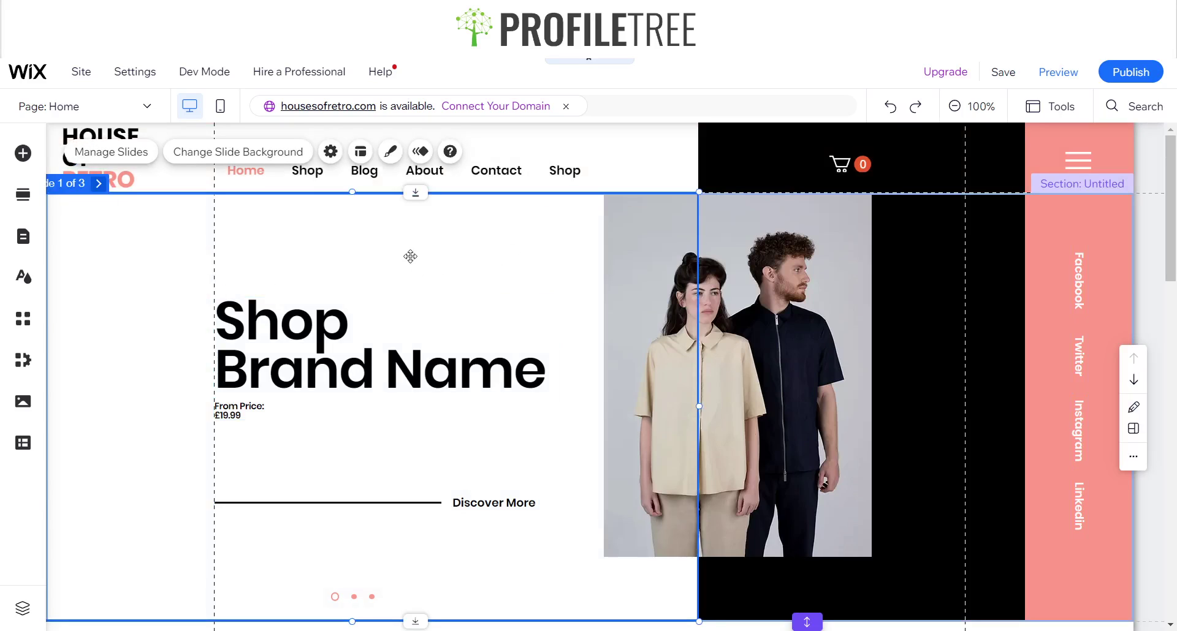
click(786, 280)
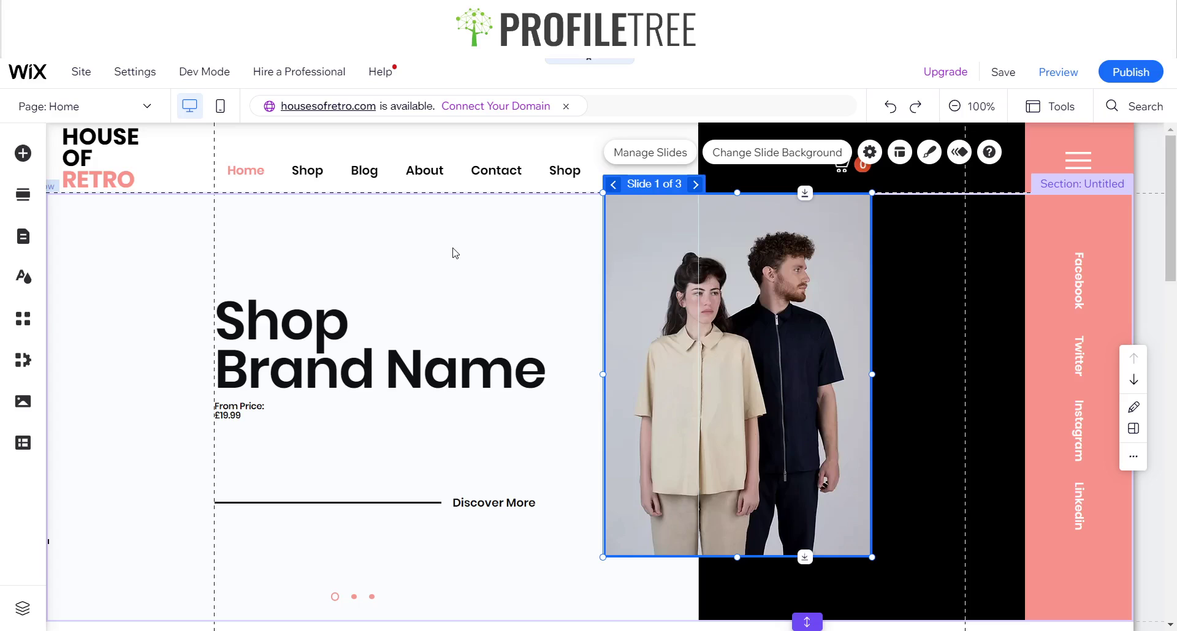
click(455, 253)
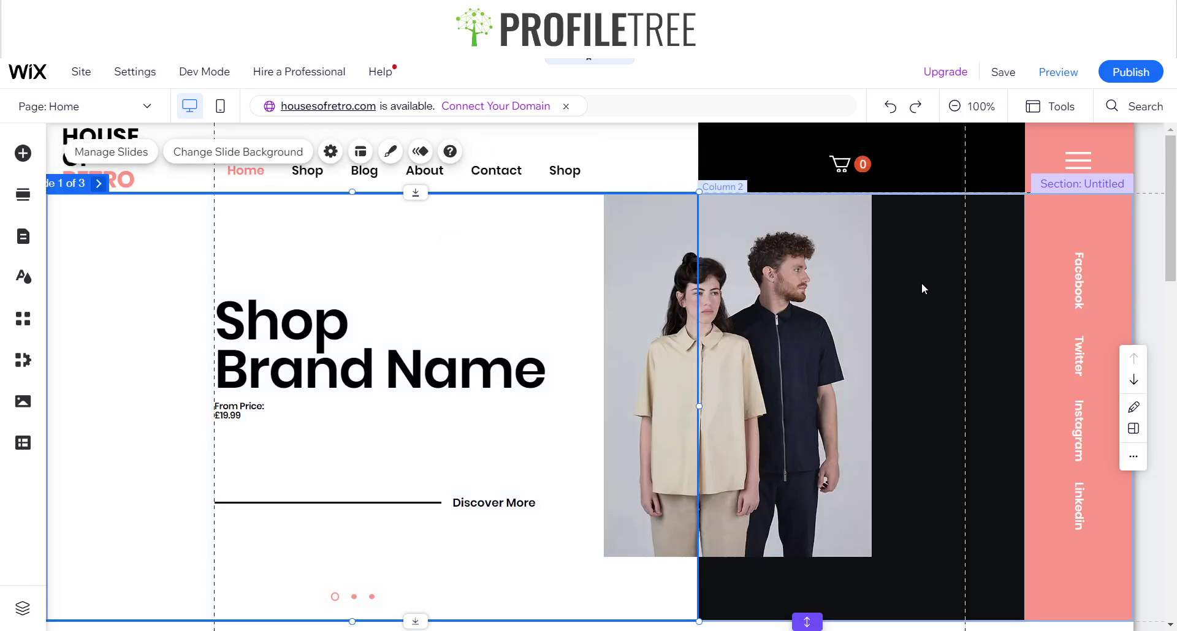
click(921, 285)
click(516, 257)
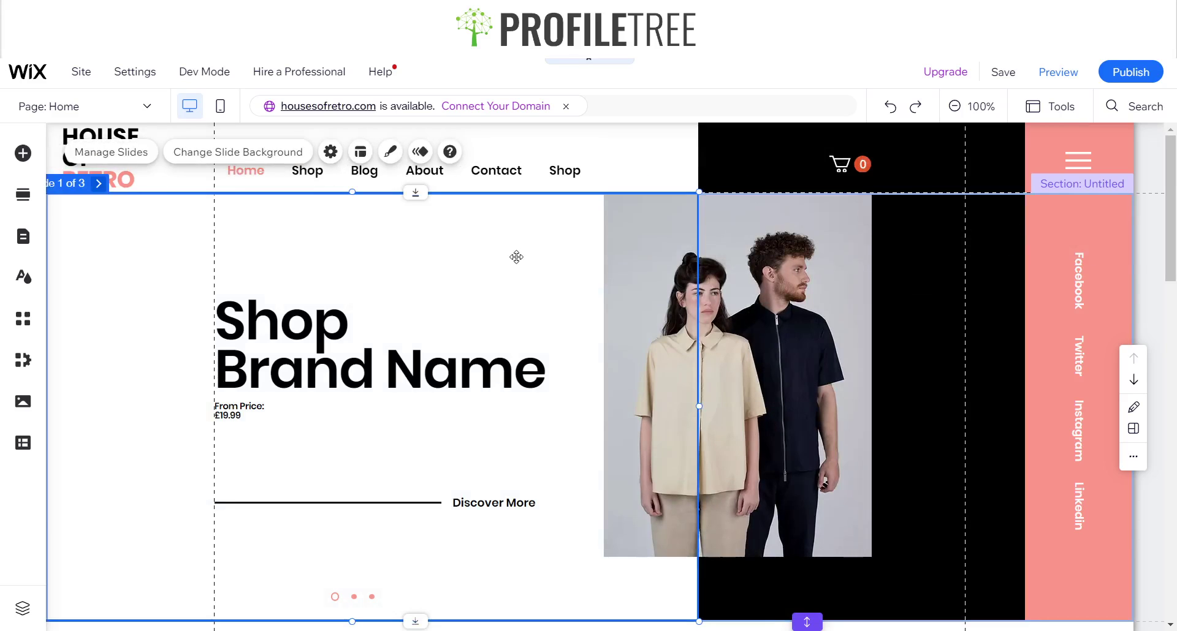
click(911, 288)
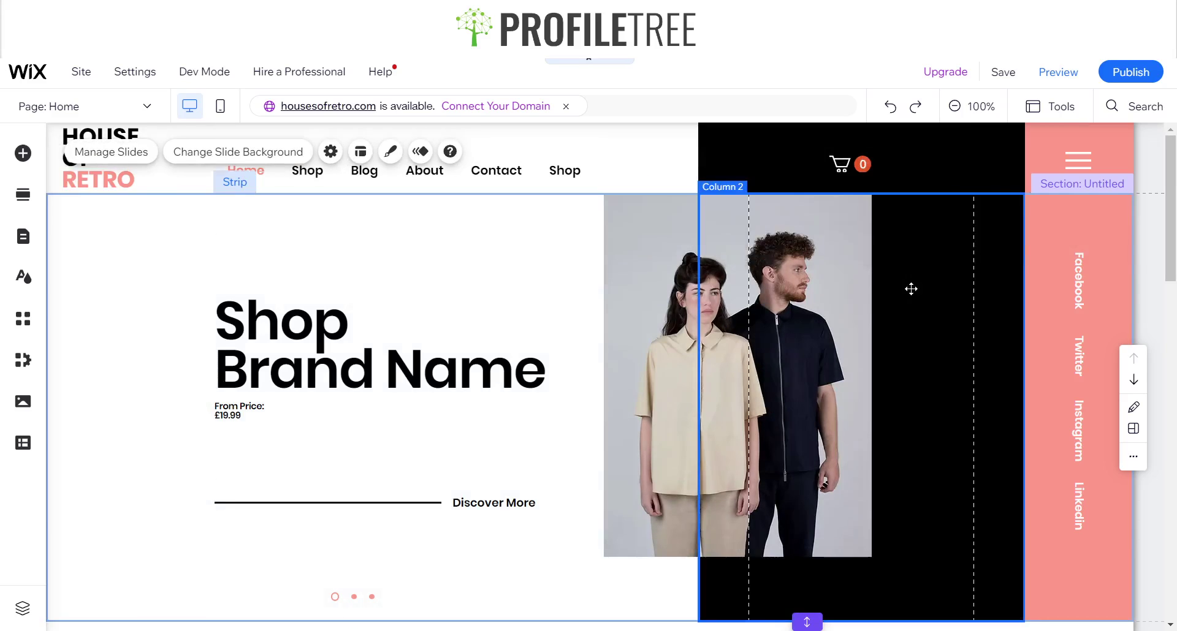
Review the hero strip's column management, then its layout proportions, column spacing and padding, without changing them
click(1052, 292)
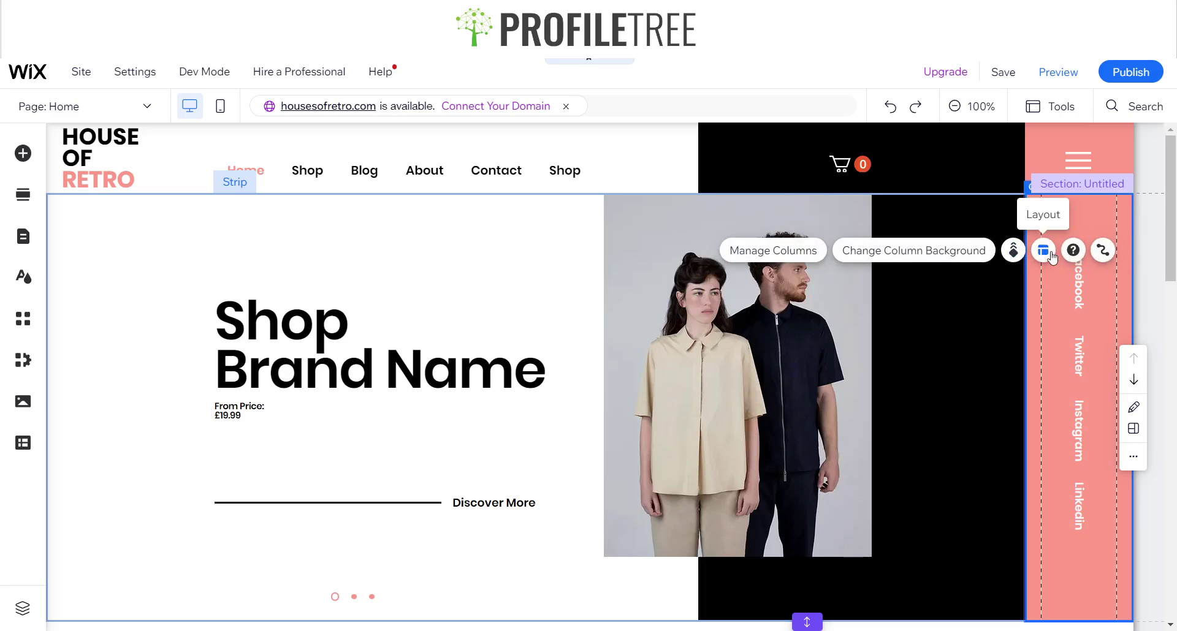
click(809, 250)
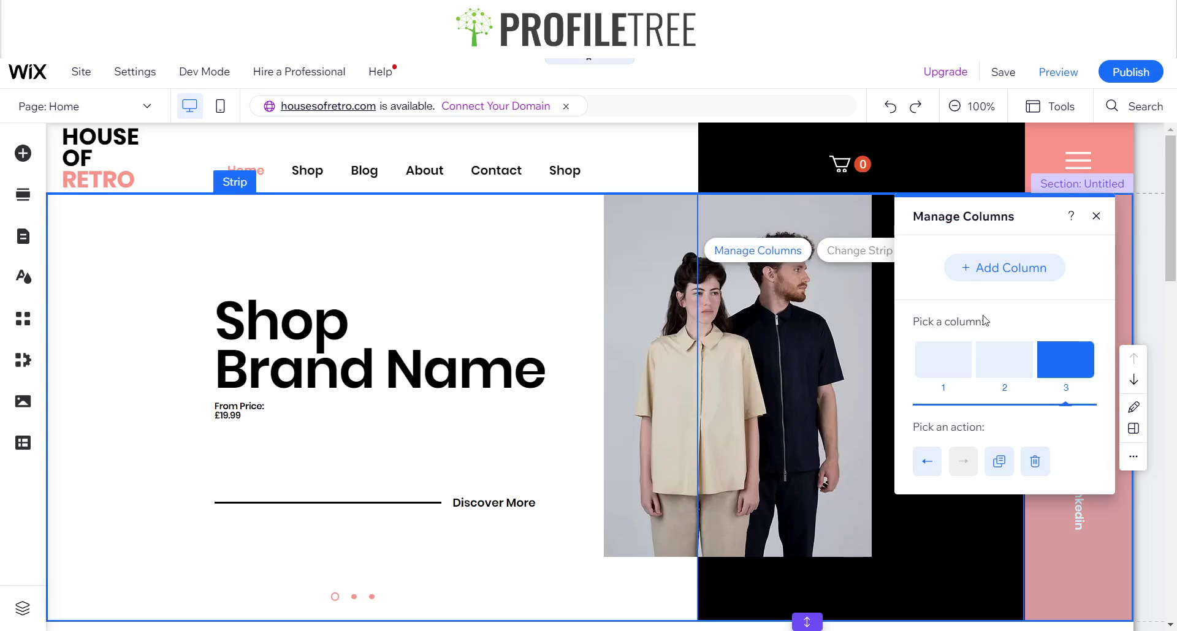
click(1095, 216)
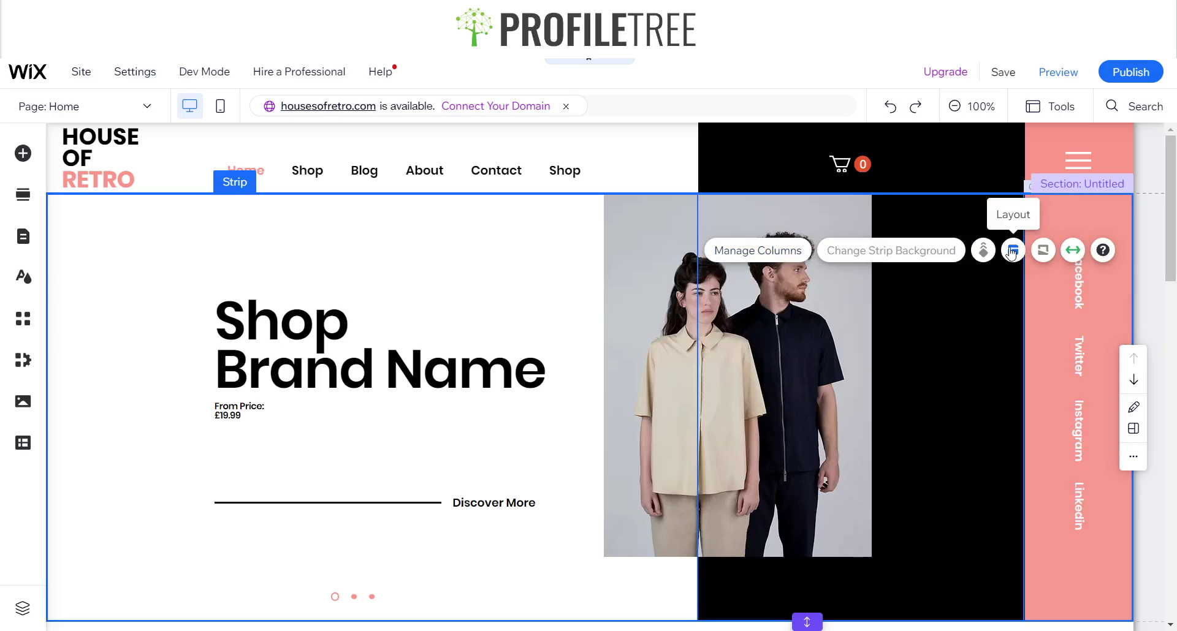
click(1013, 250)
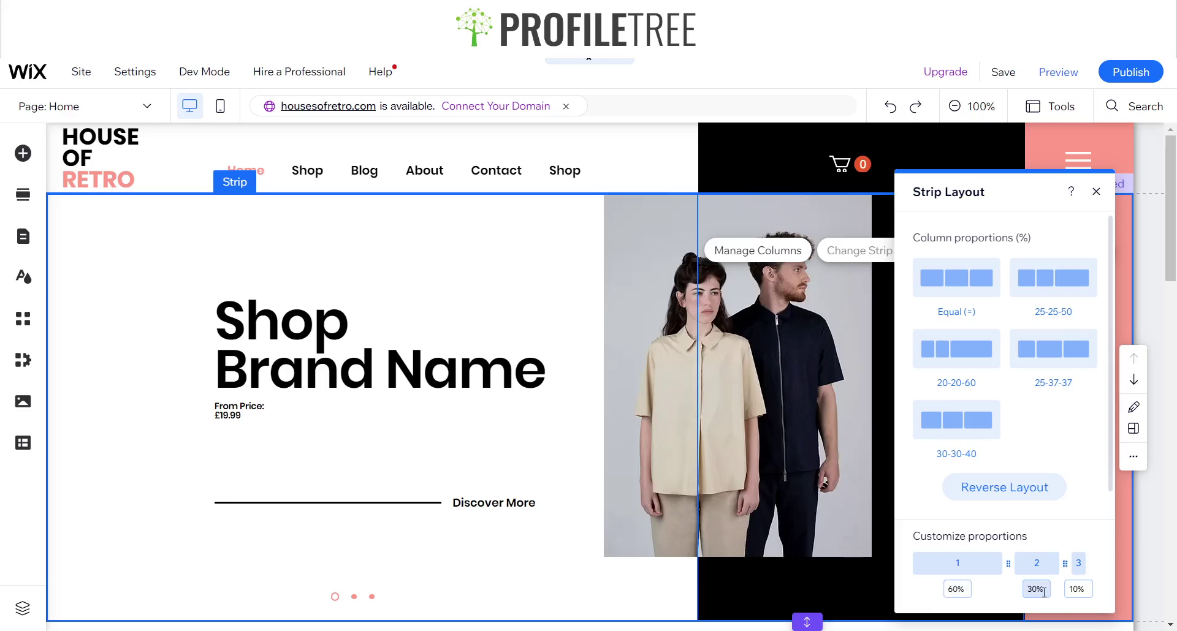
scroll(1015, 488, down, 3)
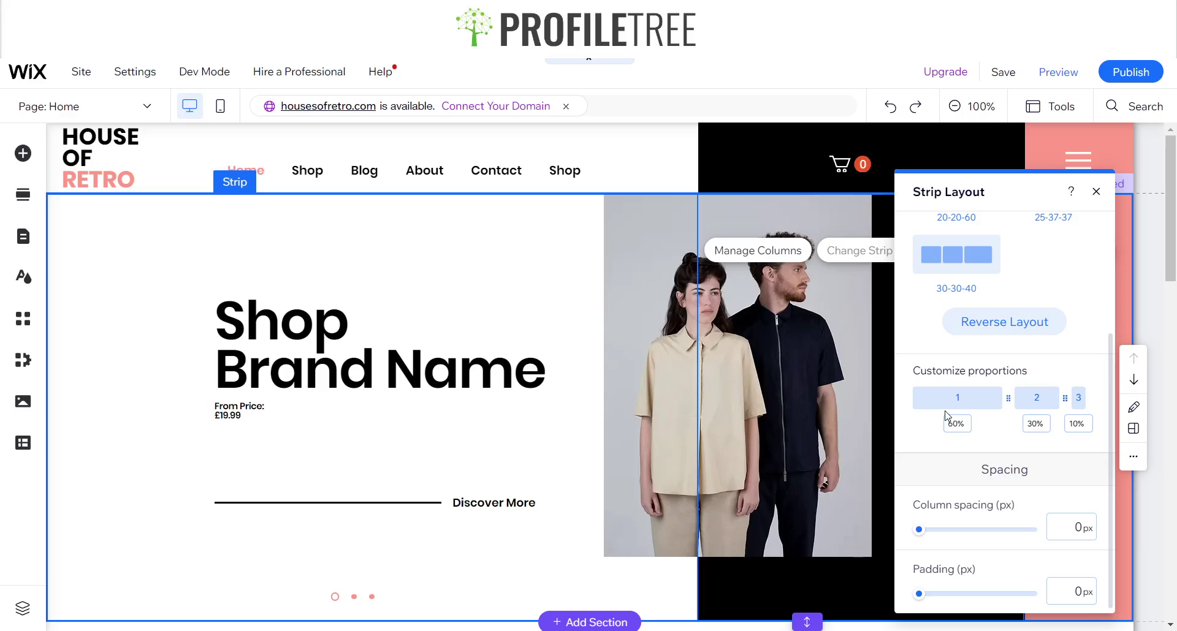
click(1096, 192)
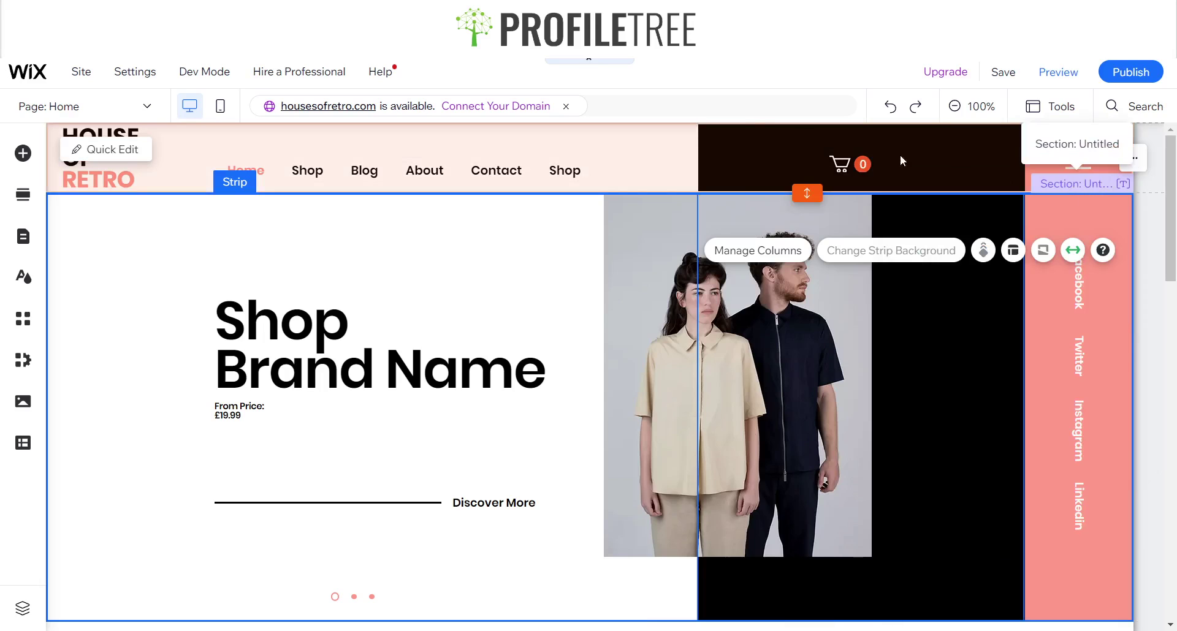
Inspect the link options for the pink column's Facebook text, including Web address, and leave without setting a link
click(732, 161)
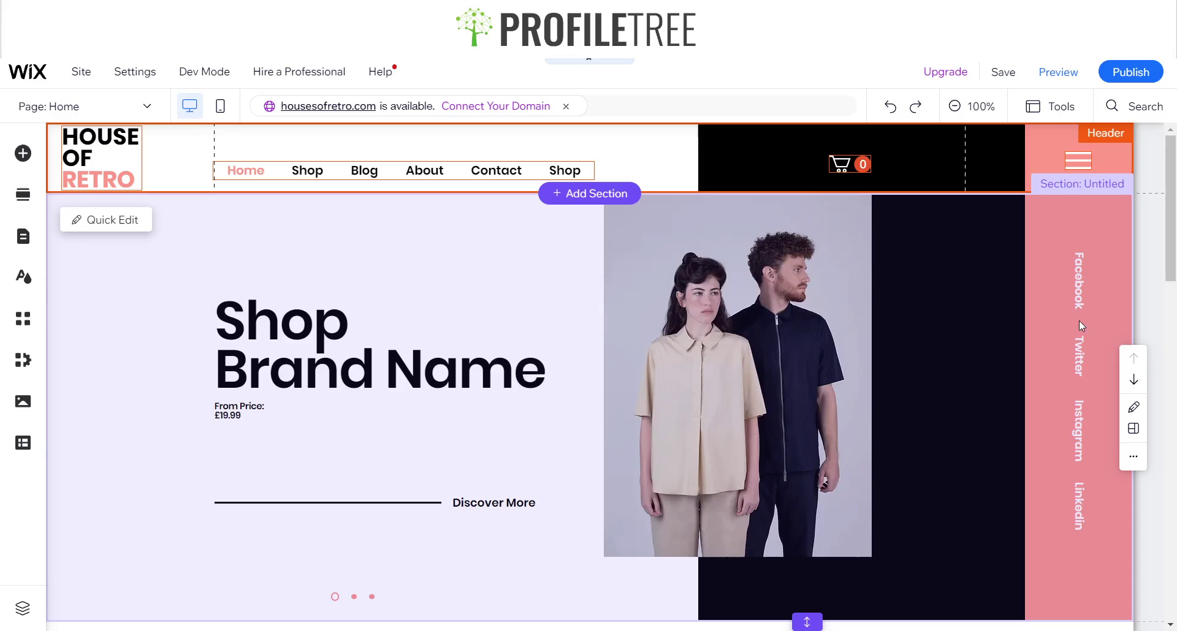
right_click(1073, 303)
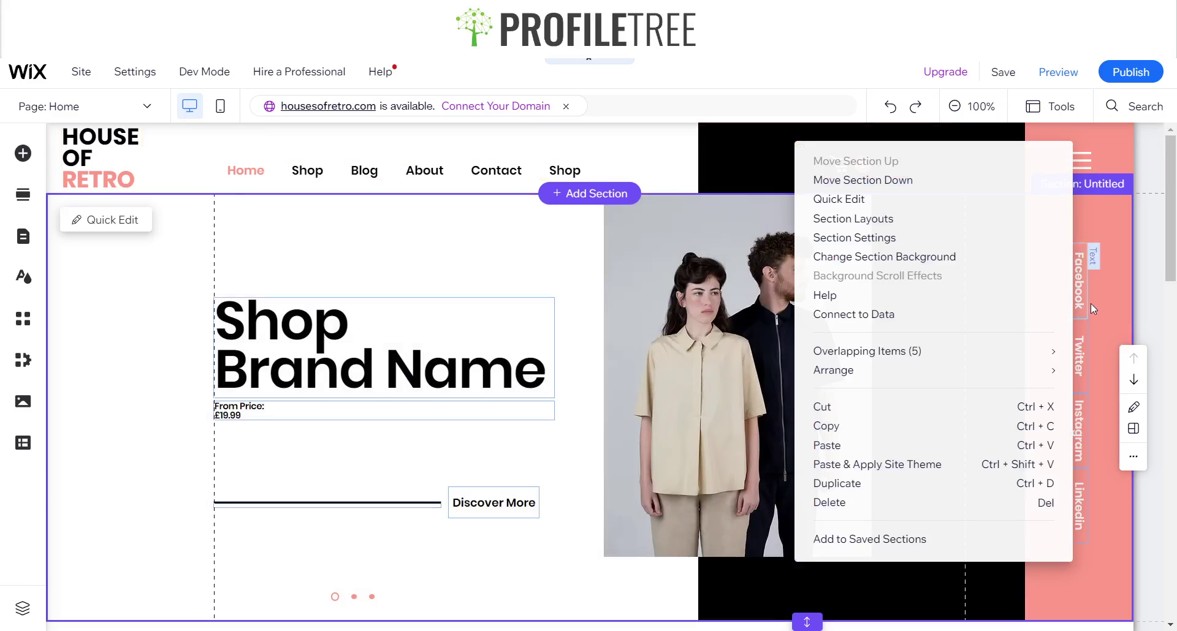
click(1078, 300)
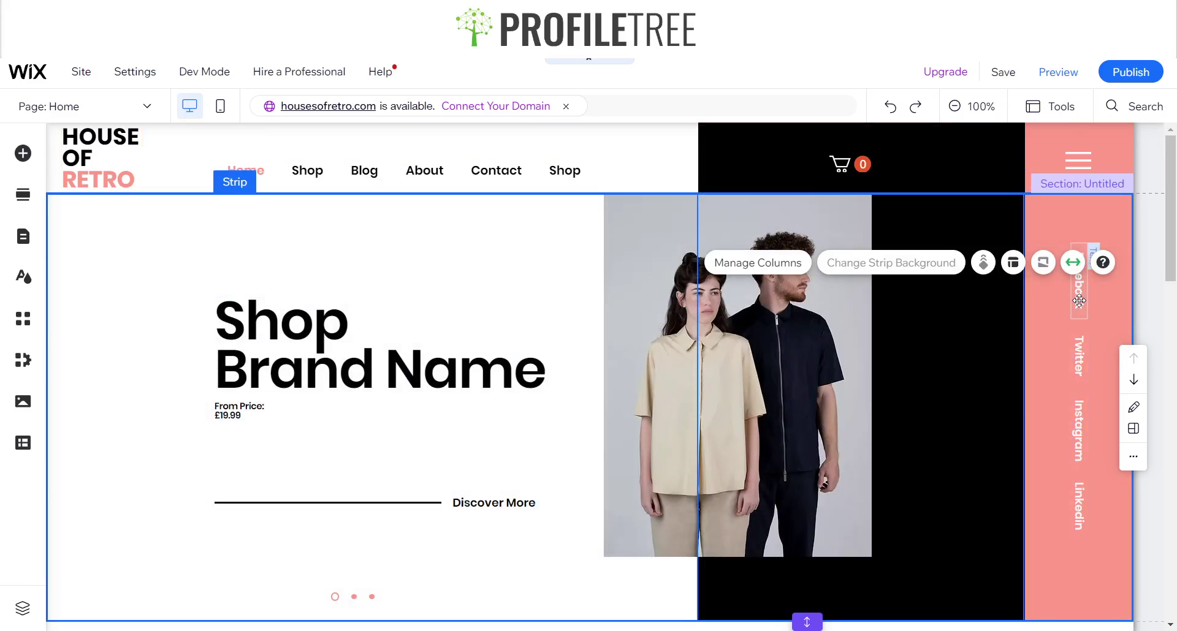
click(1079, 300)
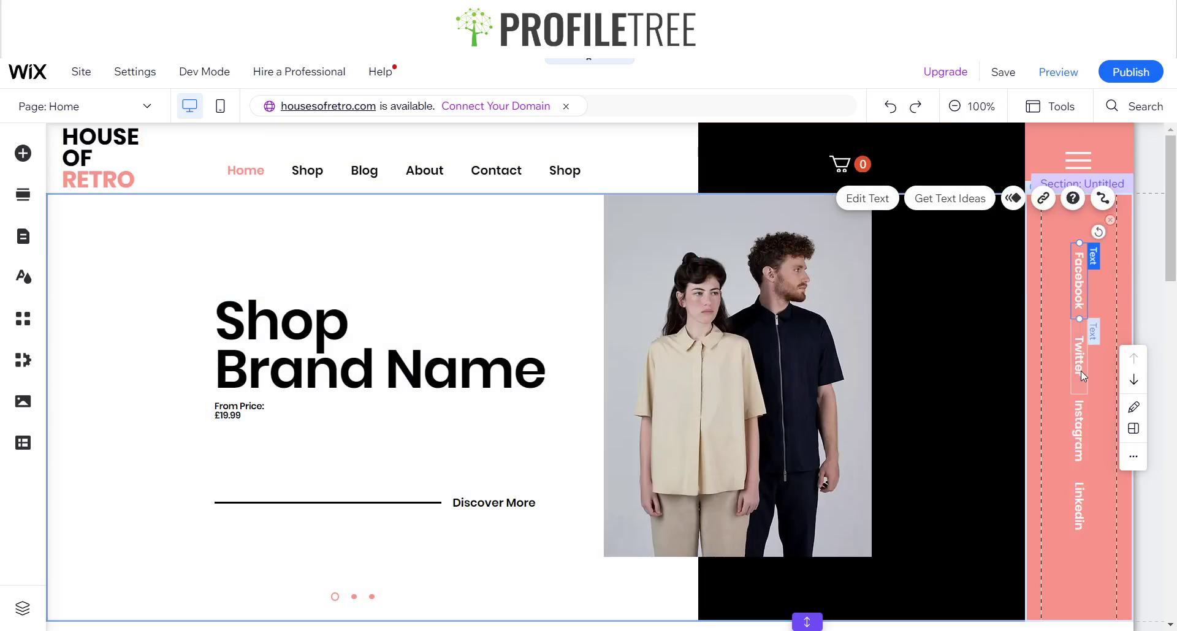
click(1043, 198)
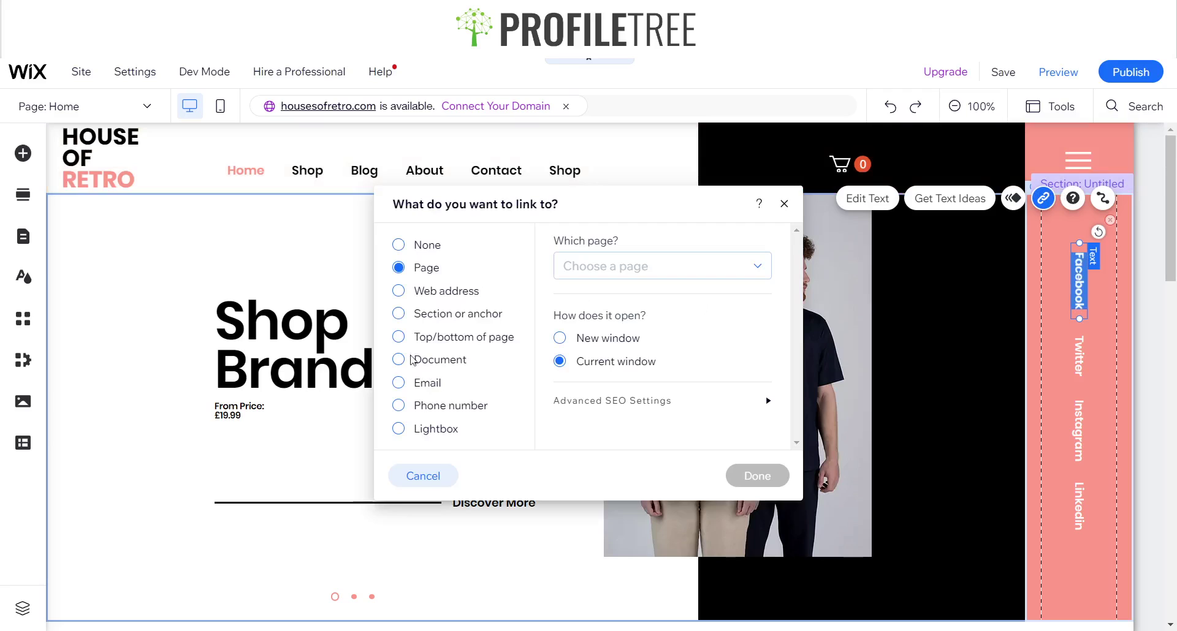
click(399, 292)
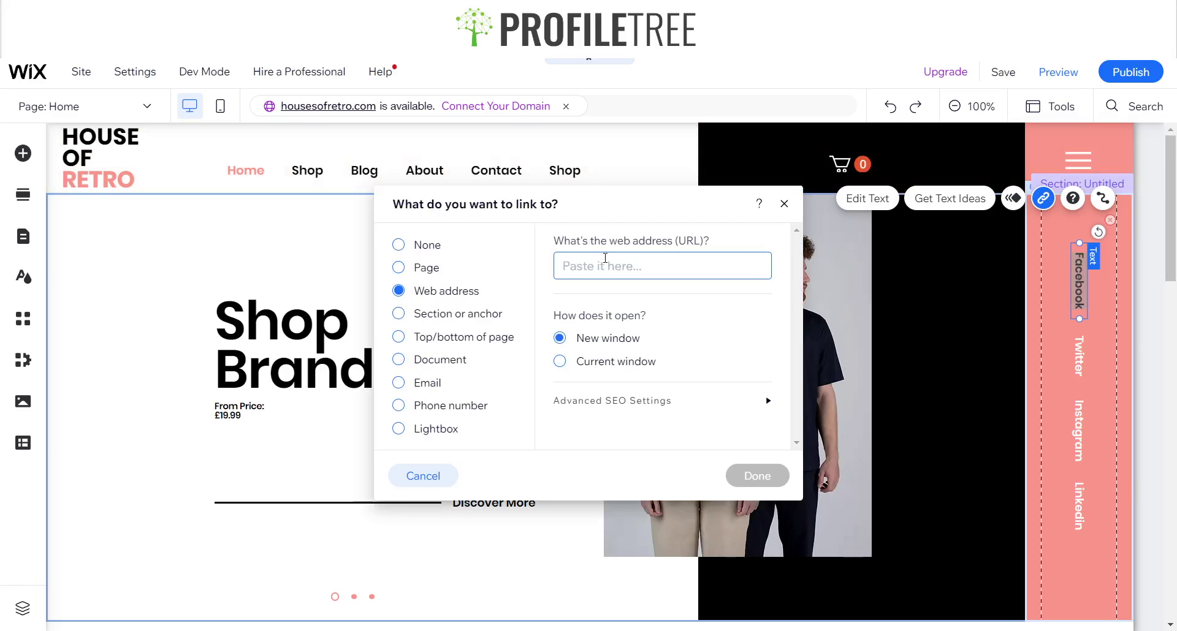
click(783, 204)
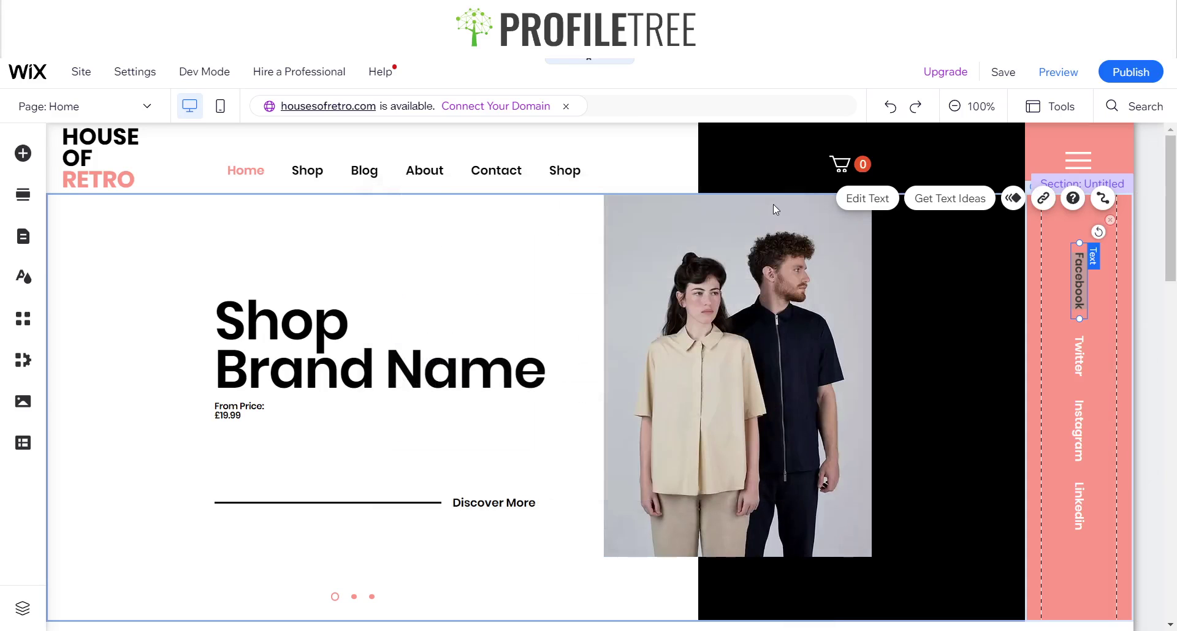
Select the horizontal menu in the House of Retro header
click(451, 171)
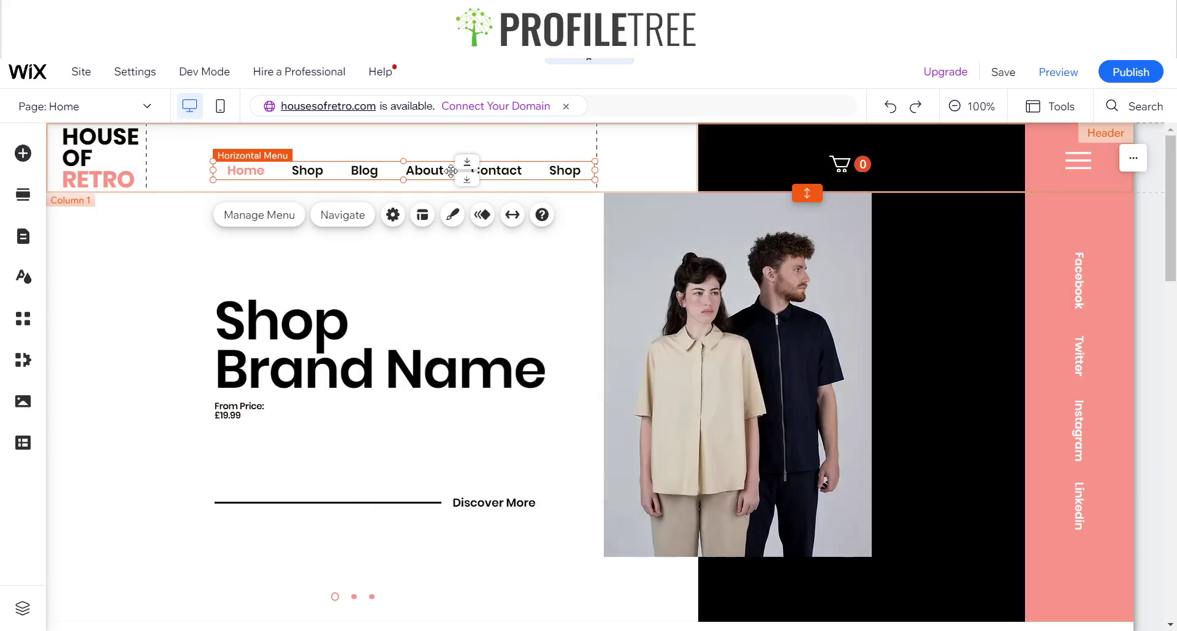